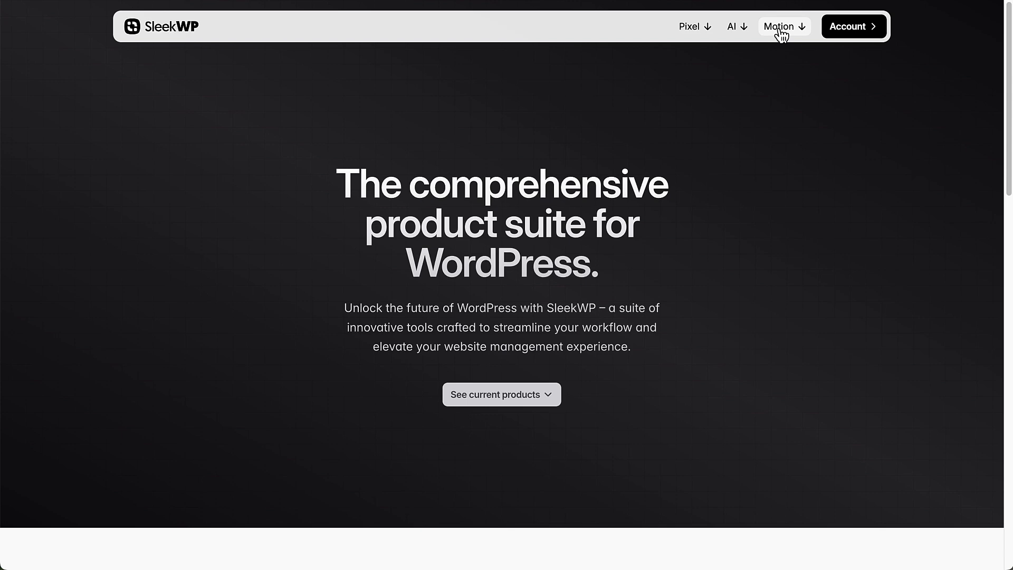
Open the SleekPixel product page and review its requirements and special launch pricing
left_click(694, 35)
left_click(703, 72)
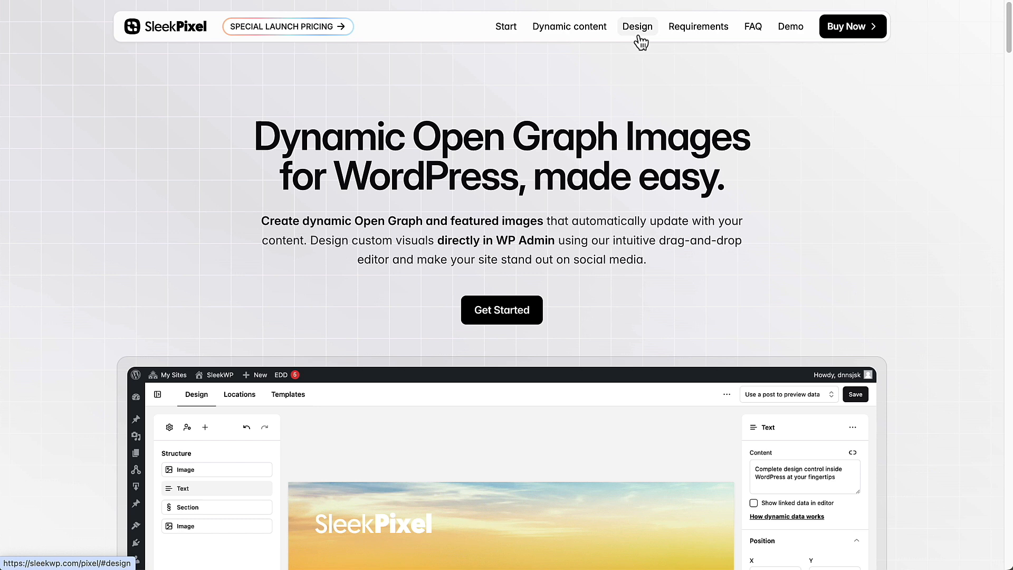
left_click(698, 30)
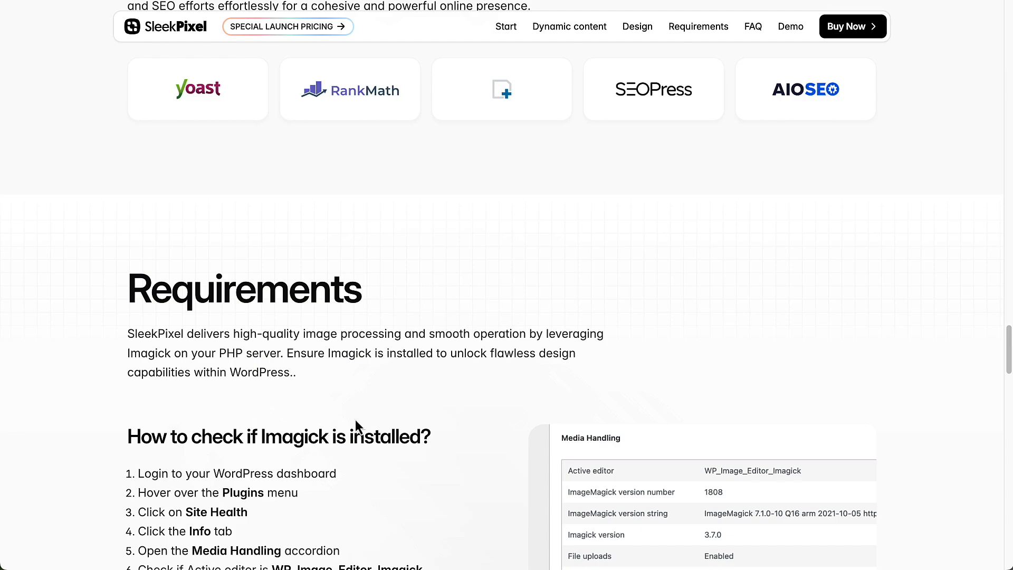
scroll(354, 410, "up", 20)
scroll(352, 330, "up", 20)
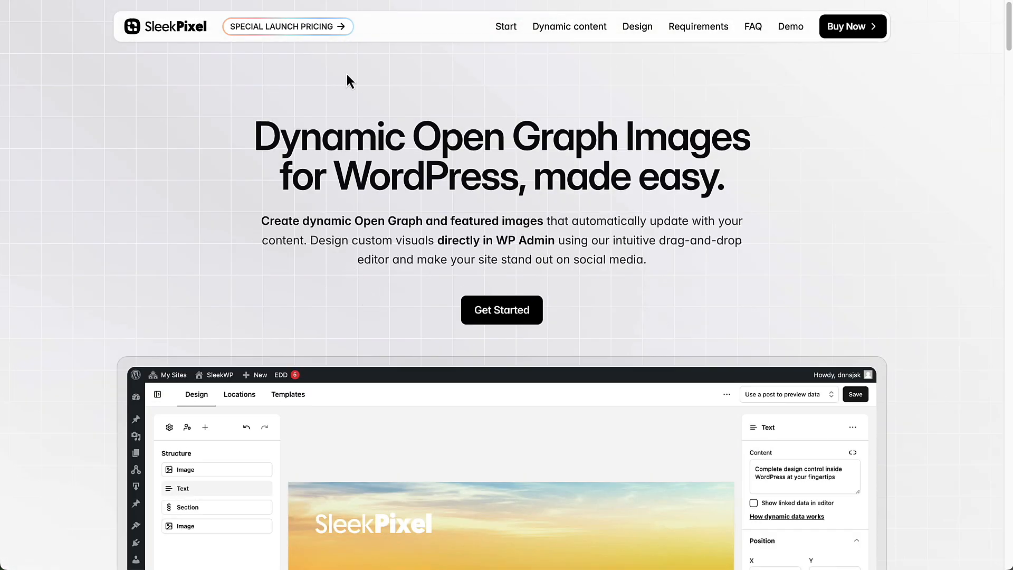
left_click(287, 30)
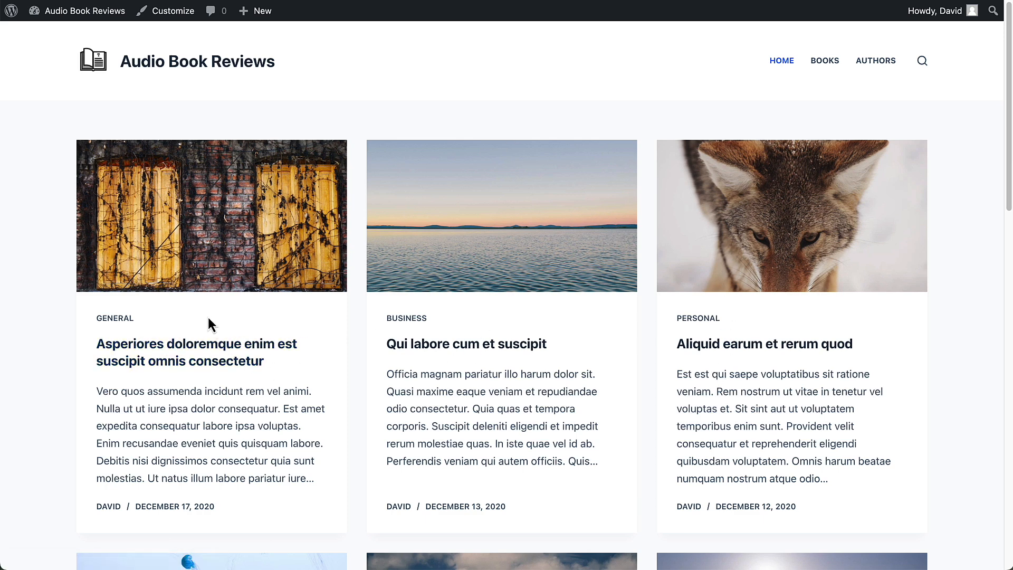
Browse the Audio Book Reviews site's Books, Authors and Home pages, finishing on the Books archive
left_click(823, 61)
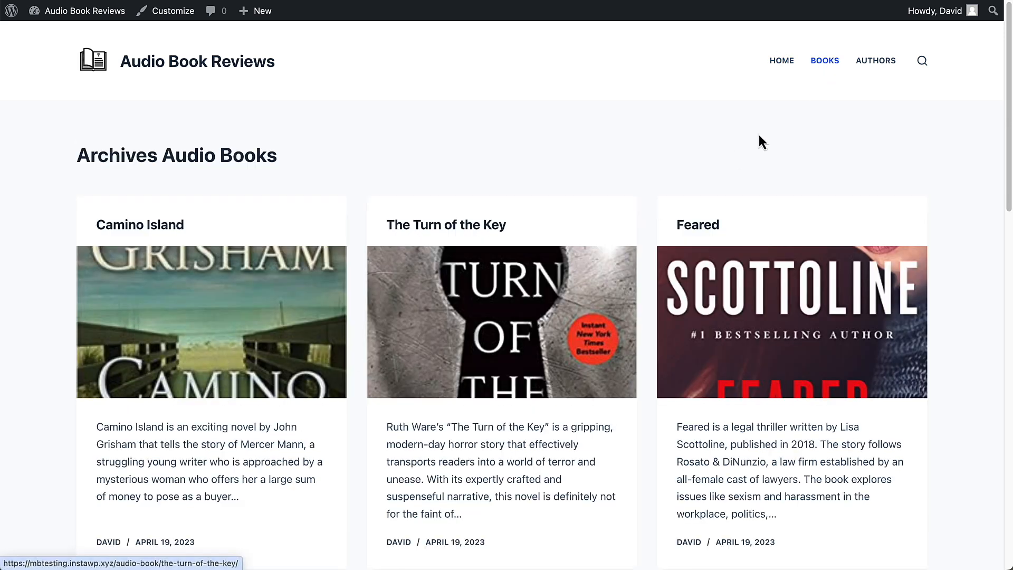
left_click(877, 68)
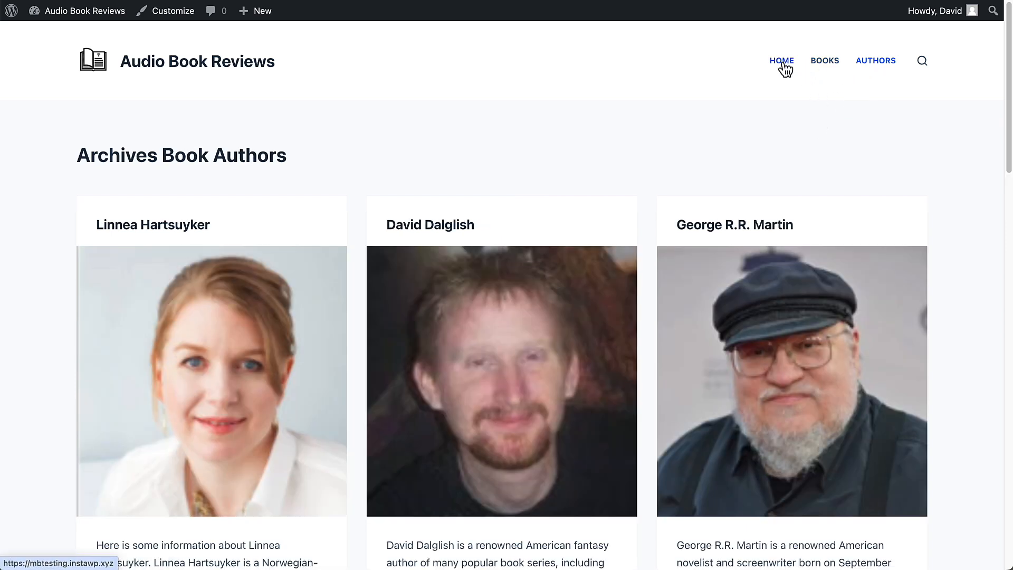
left_click(783, 67)
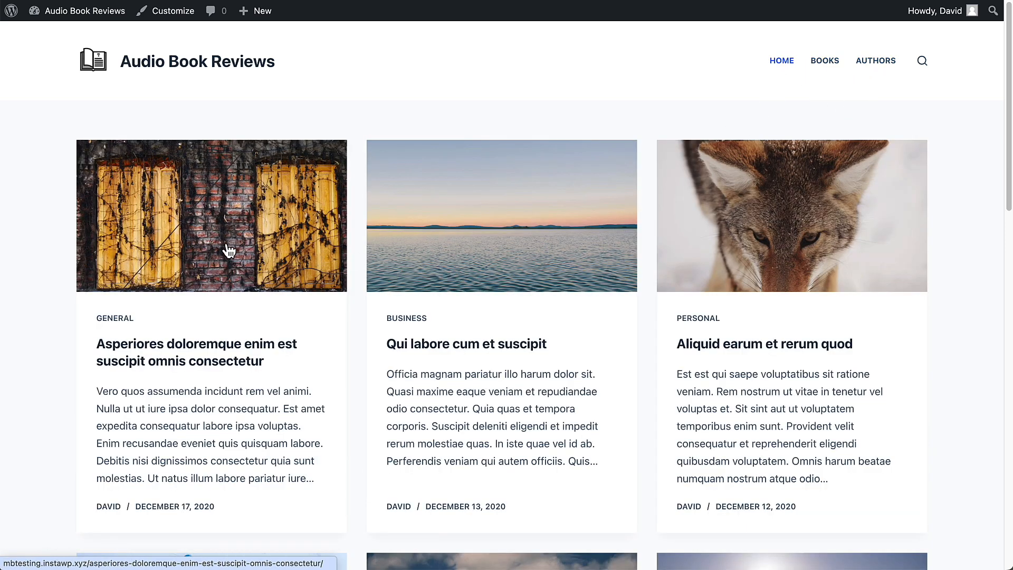
left_click(825, 62)
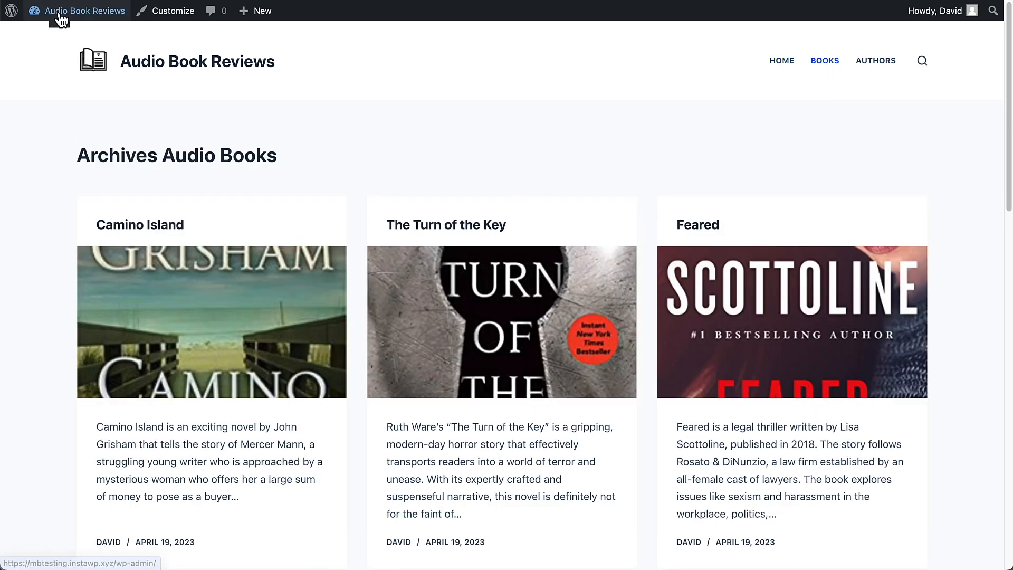
Open the Camino Island audio book from the site's admin area, examine its Book Fields, and return to the Audio Books list
mouse_move(53, 11)
left_click(43, 36)
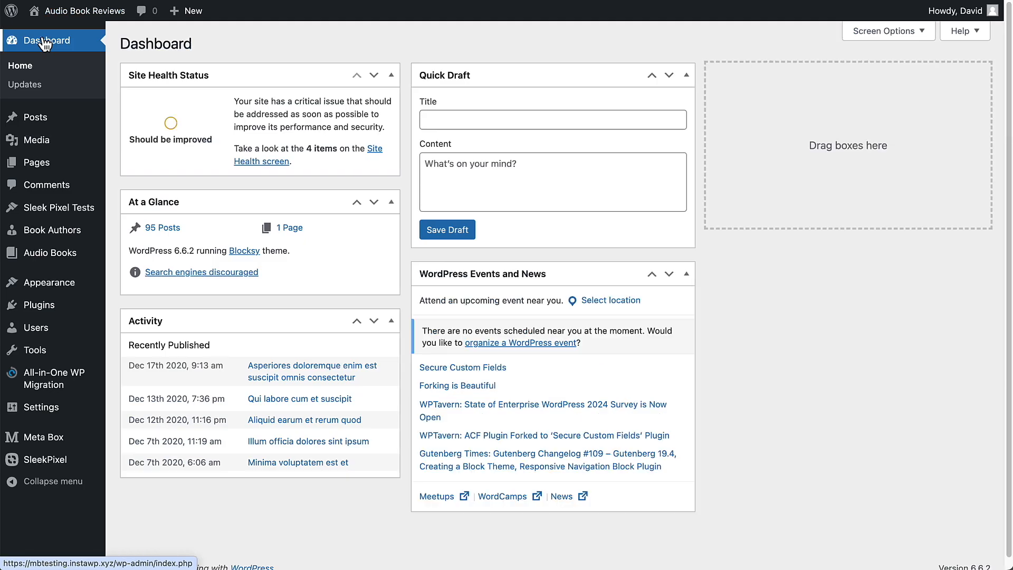
left_click(52, 258)
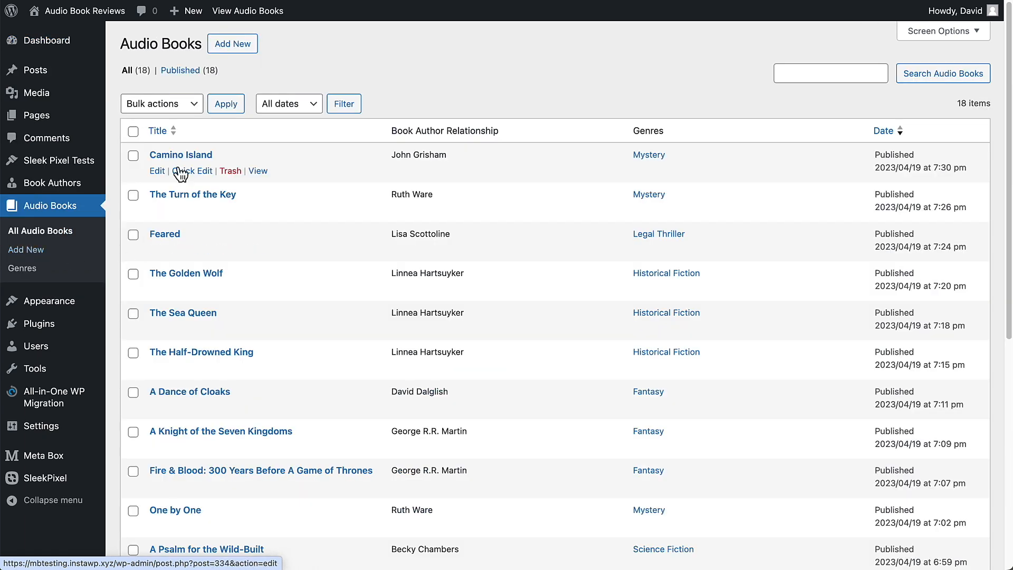
left_click(158, 172)
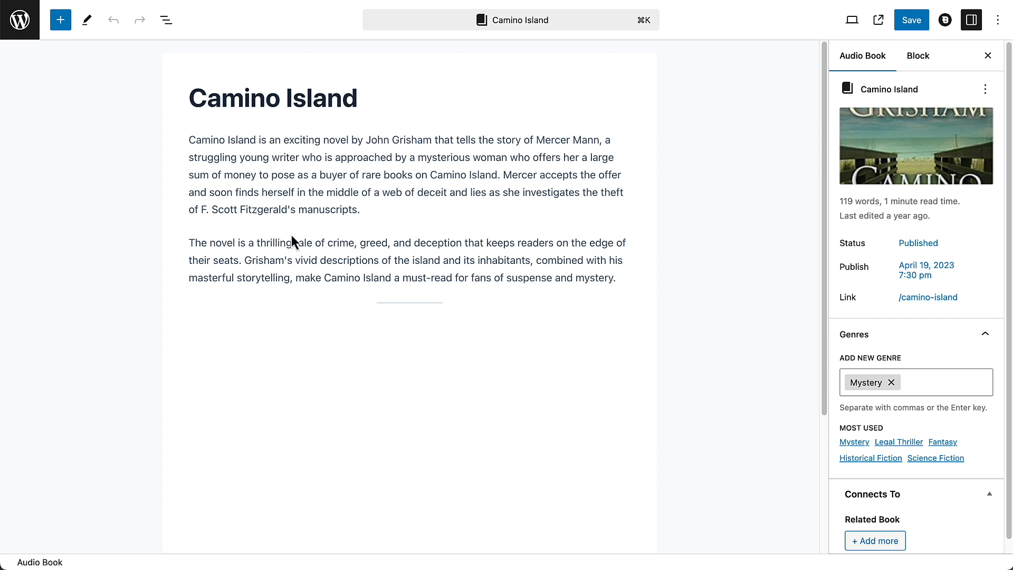
mouse_move(926, 140)
scroll(935, 401, "down", 1)
scroll(732, 422, "down", 5)
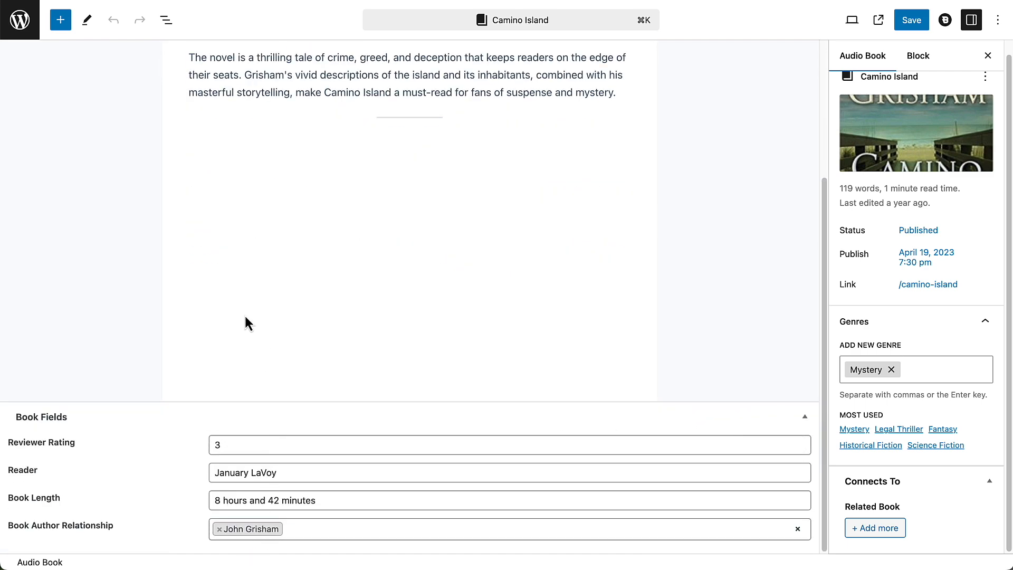
scroll(244, 314, "up", 5)
left_click(20, 21)
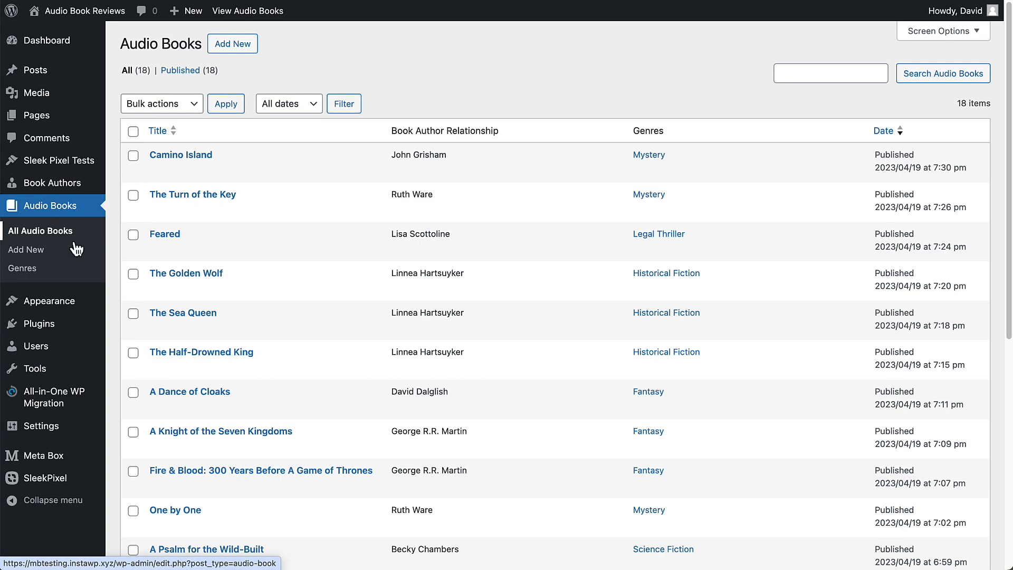
Check the installed plugins and open the SleekPixel settings
left_click(61, 329)
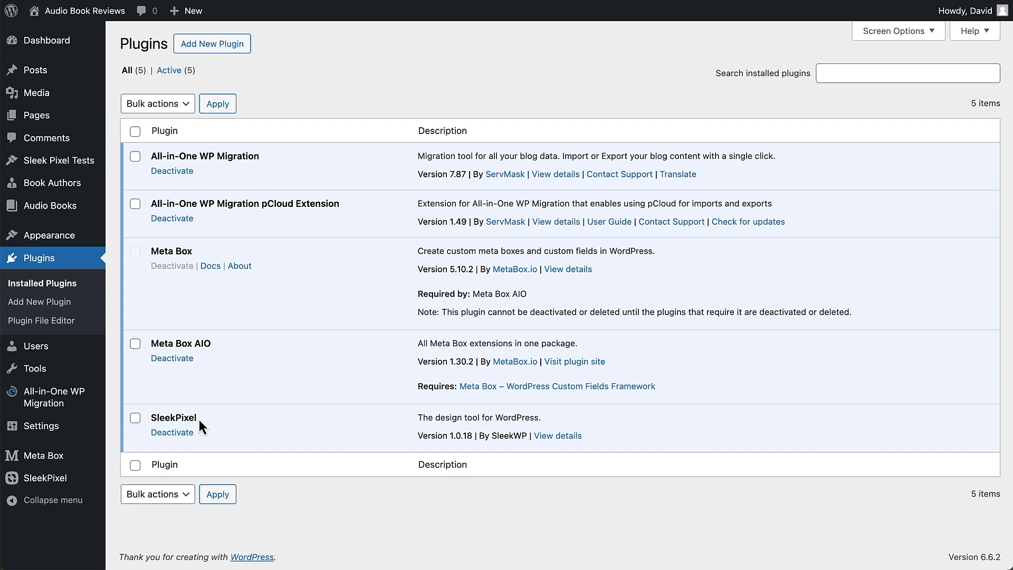
left_click(46, 482)
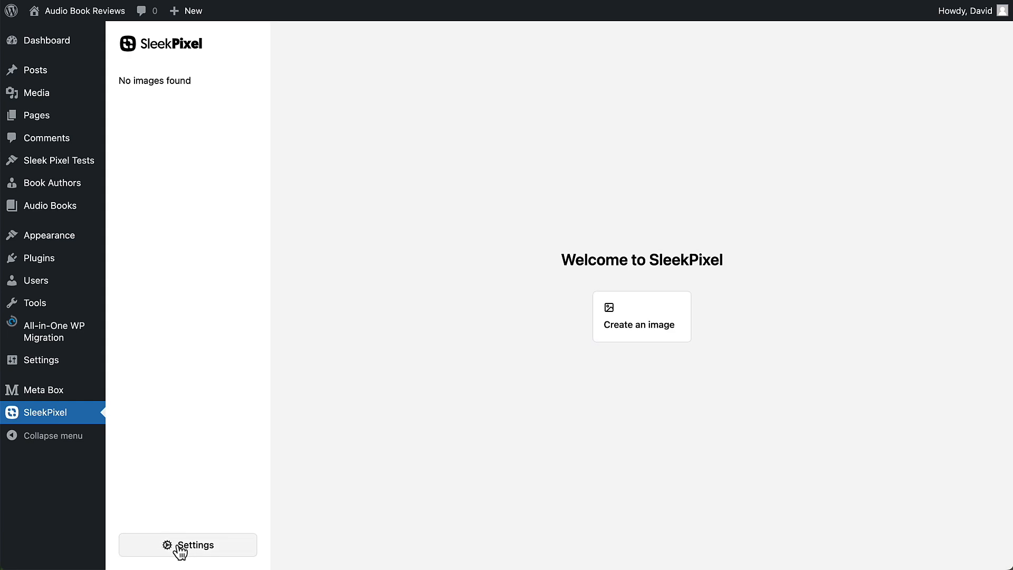
left_click(180, 548)
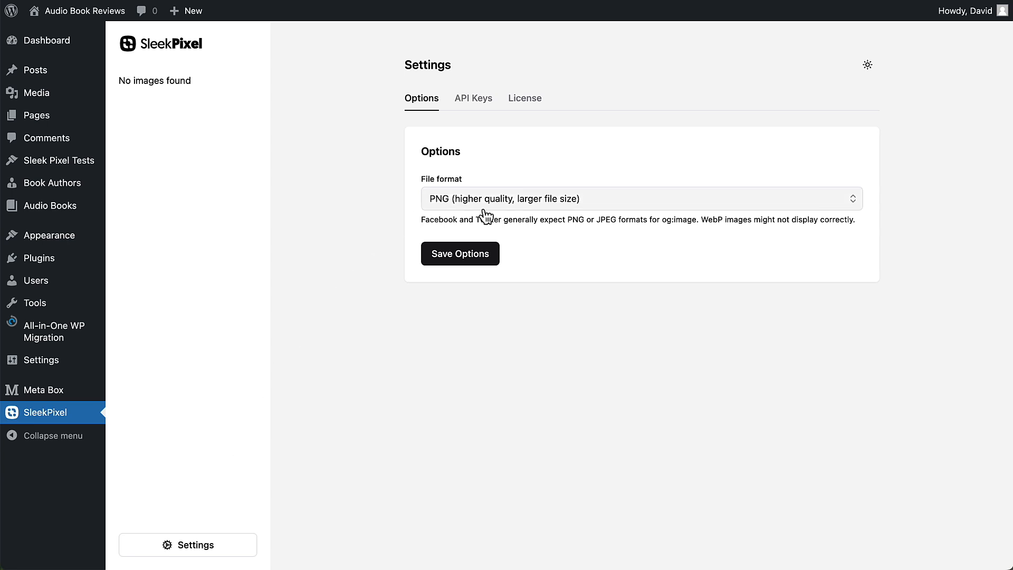
Review SleekPixel's file format choices, keeping PNG, along with its API key and license settings, and return to its start page
left_click(602, 204)
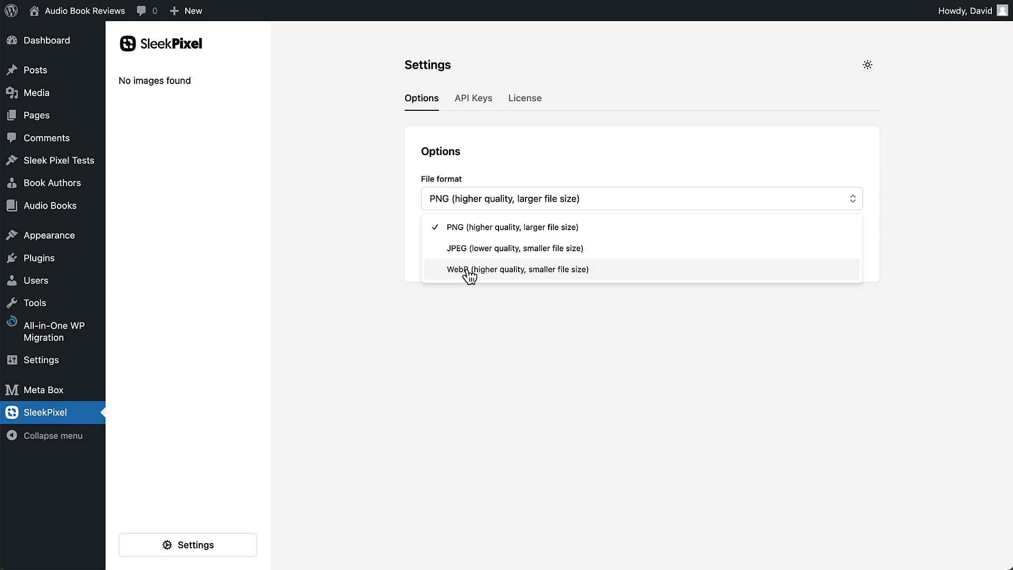
left_click(476, 226)
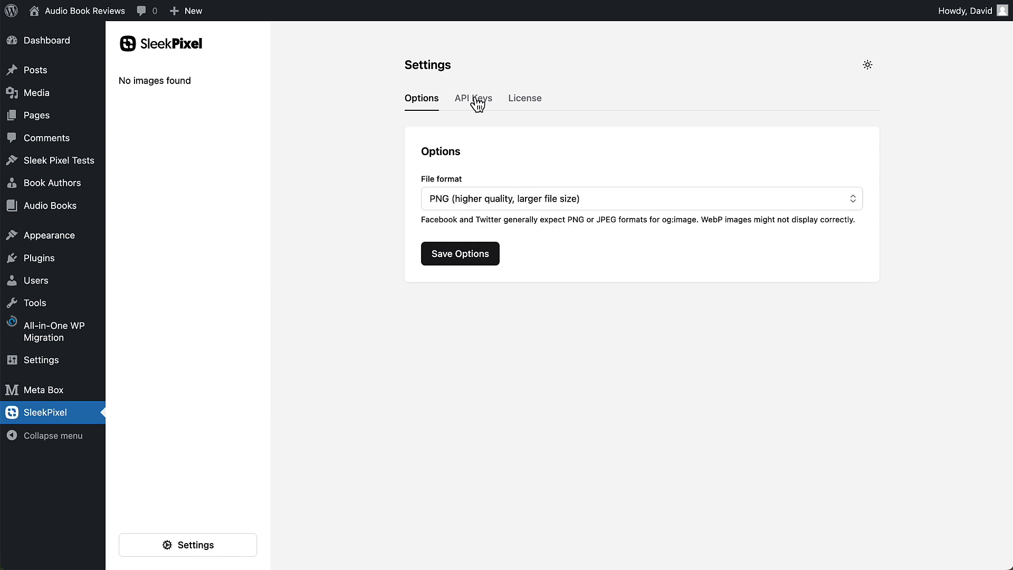
left_click(477, 101)
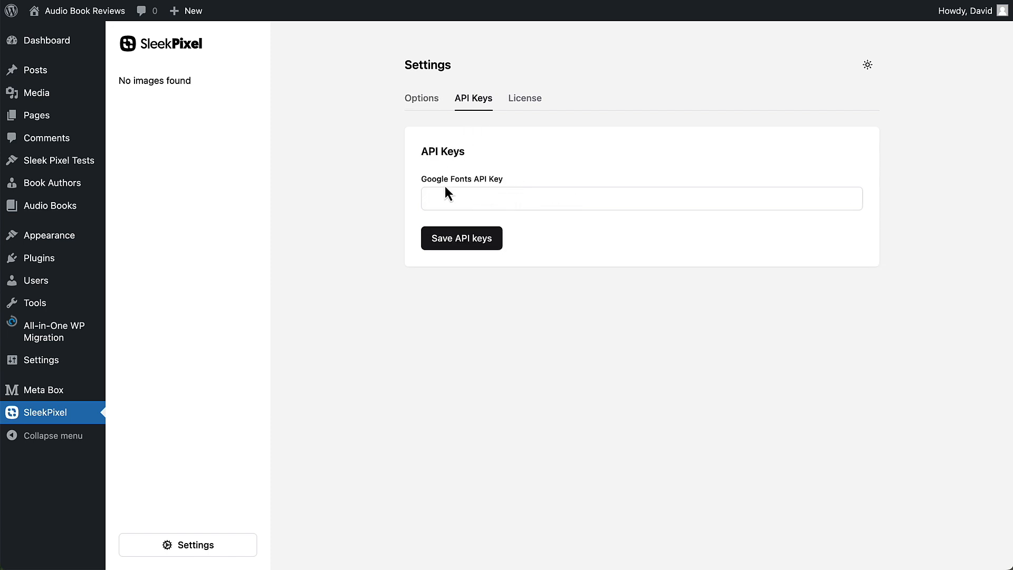
left_click(525, 102)
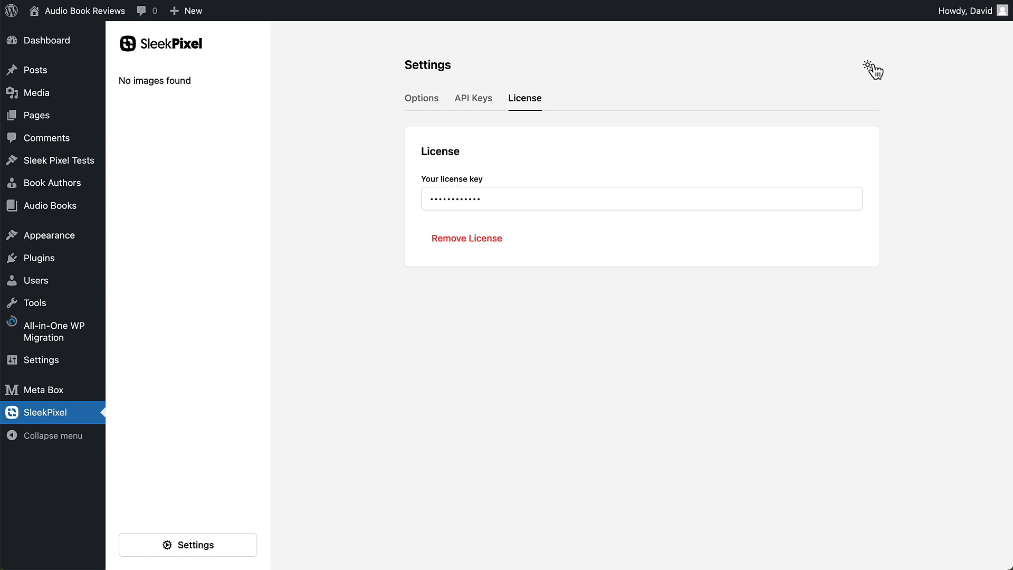
left_click(185, 47)
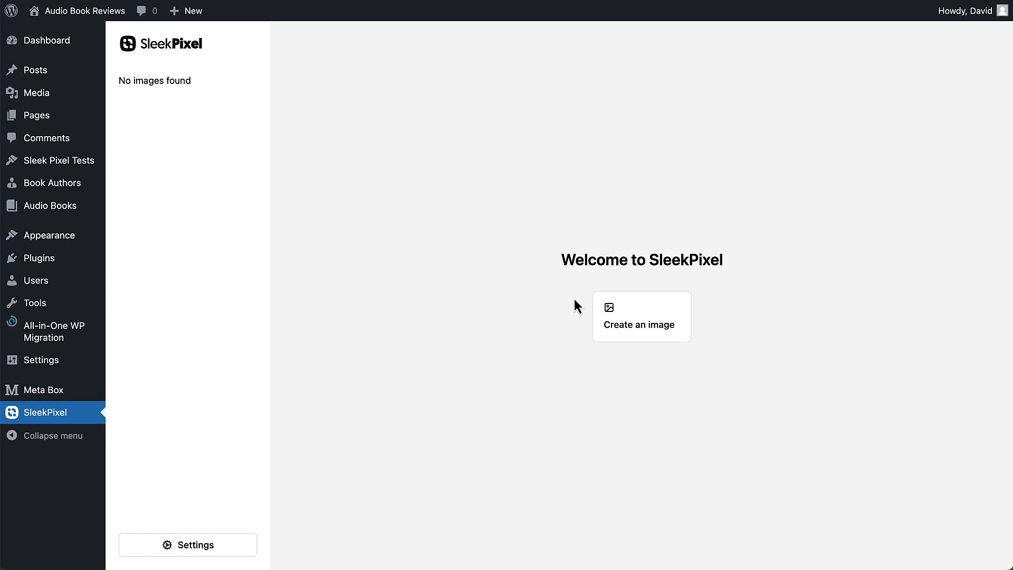
Create a new SleekPixel image named "Featured Image for Books"
left_click(631, 316)
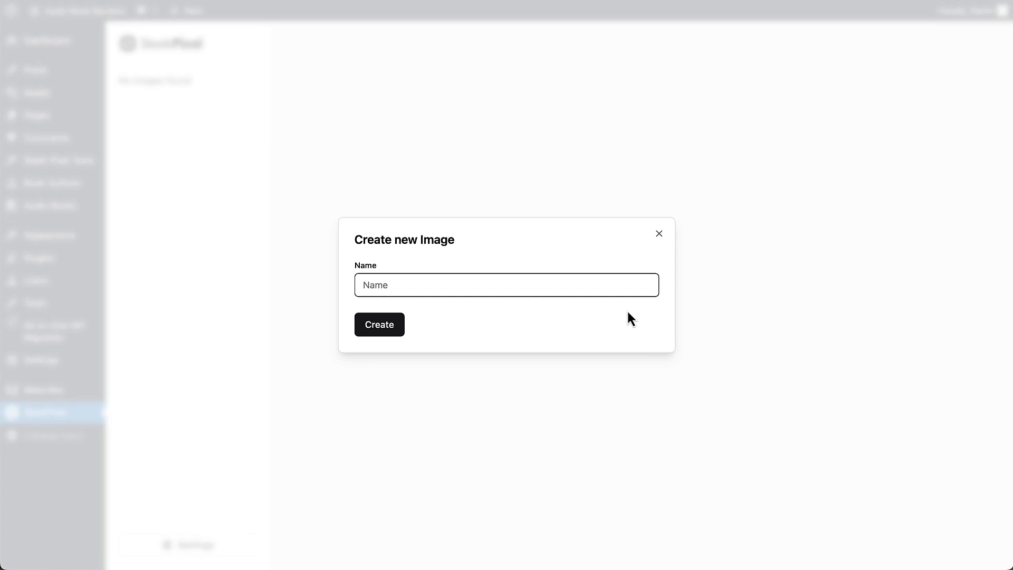
type("Featured Image for Blooks")
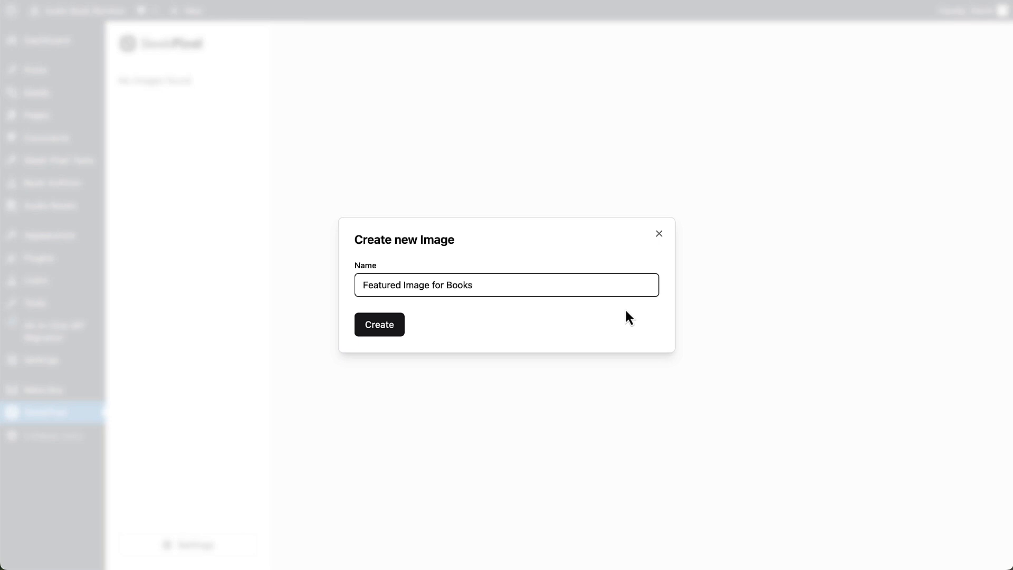
left_click(381, 326)
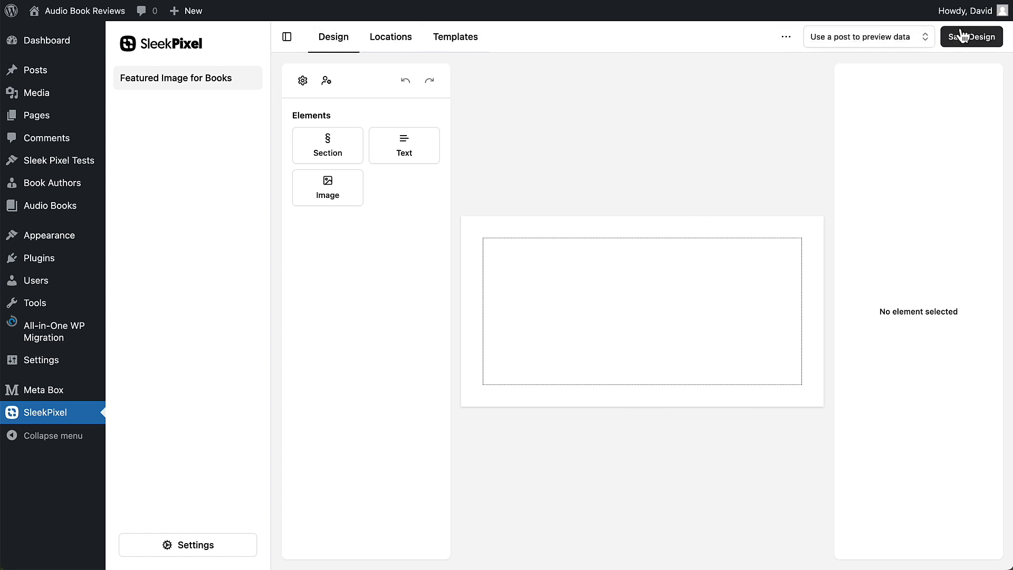
Look over the new image's location conditions, available templates and extra design options, and return to the design canvas
left_click(287, 38)
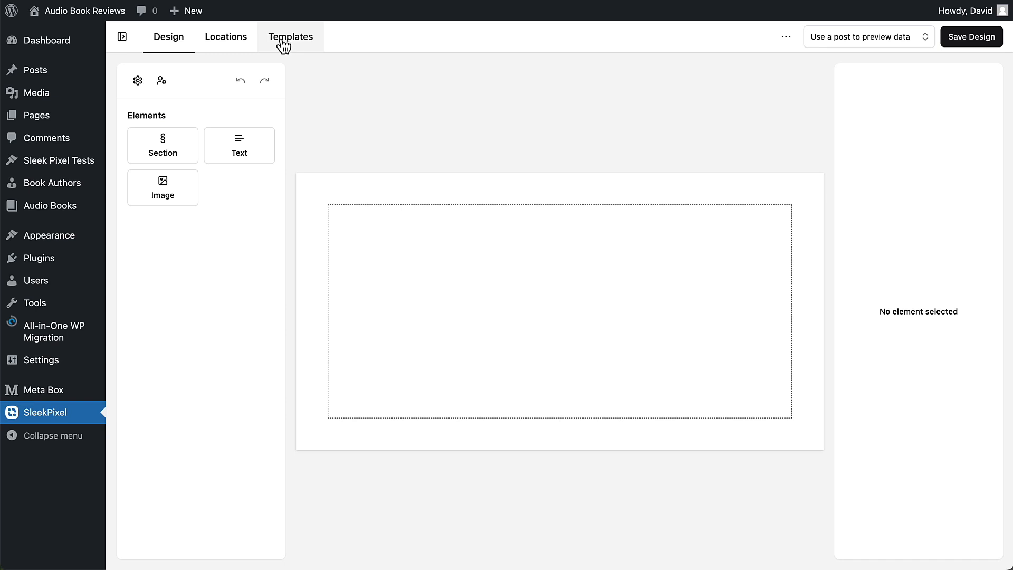
left_click(121, 37)
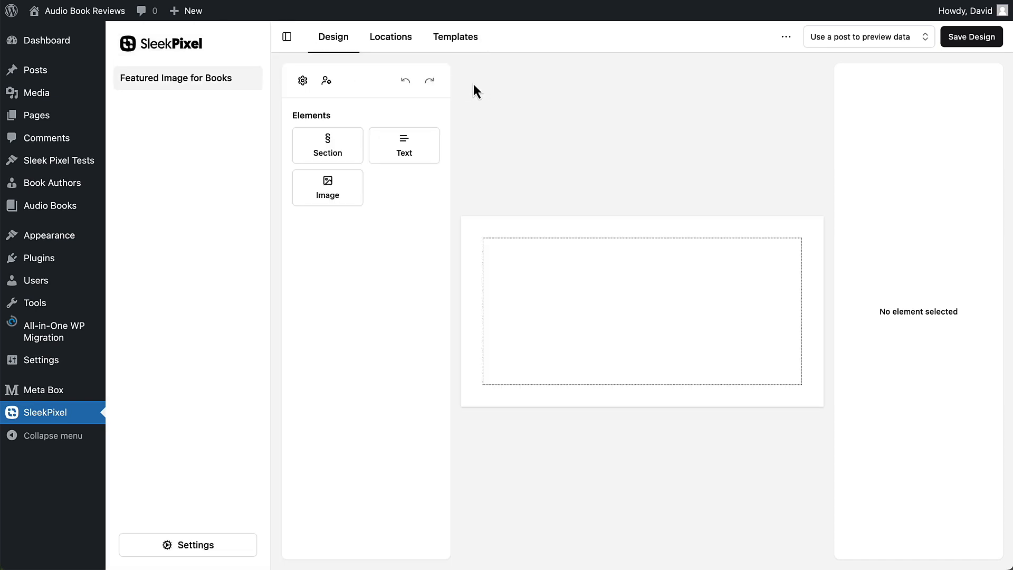
left_click(396, 44)
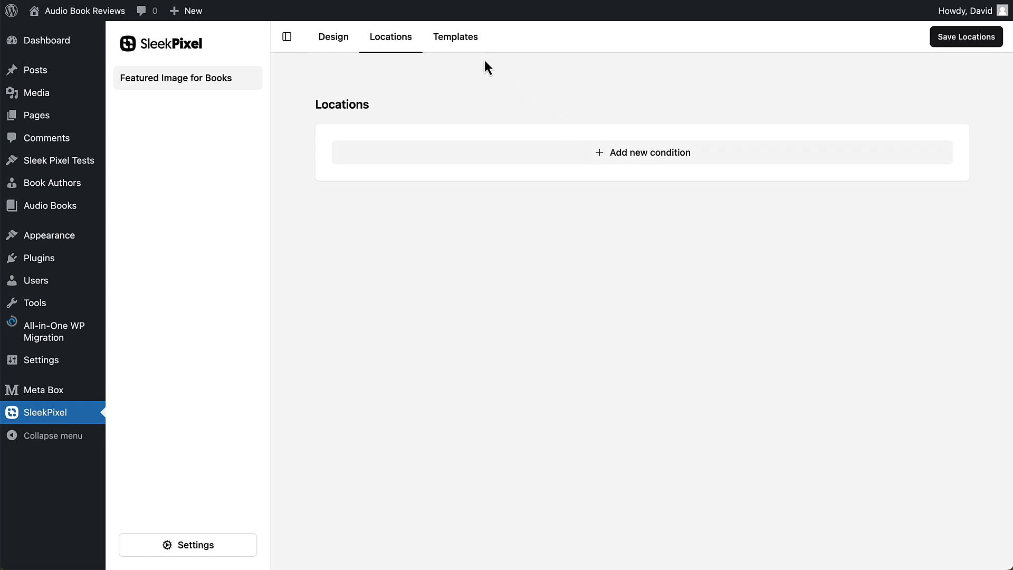
left_click(455, 39)
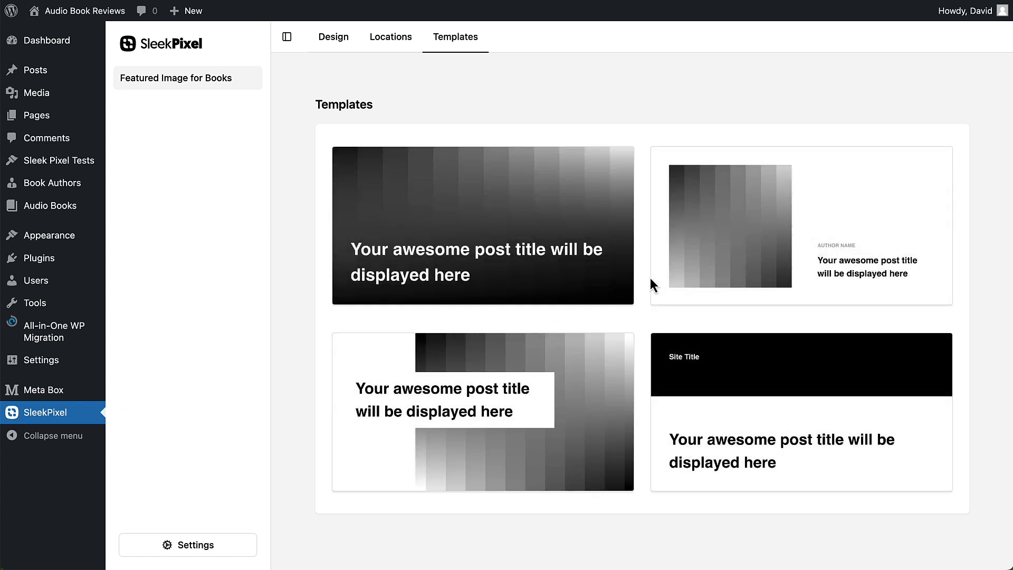
mouse_move(512, 259)
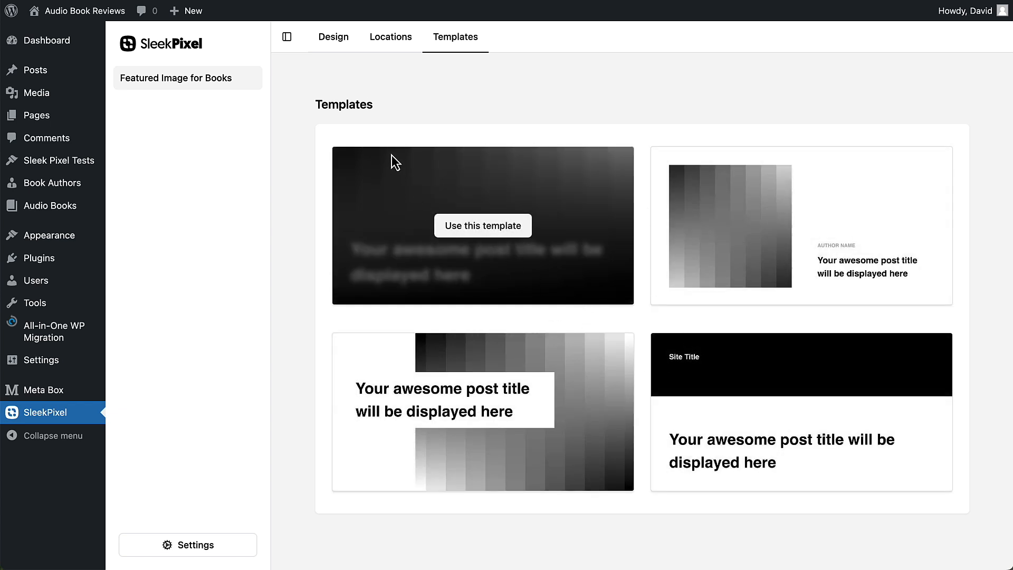
left_click(339, 40)
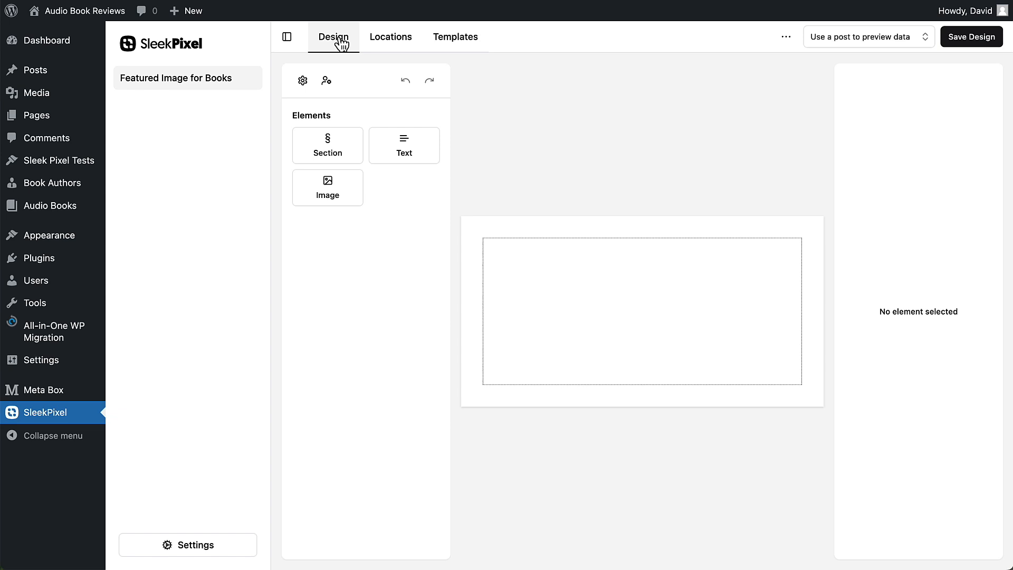
left_click(785, 41)
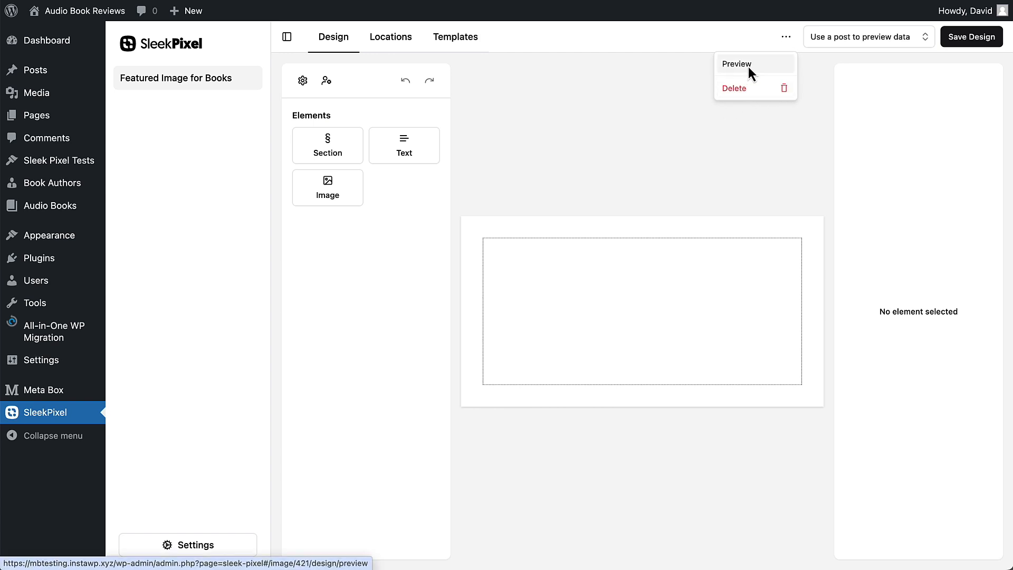
left_click(739, 37)
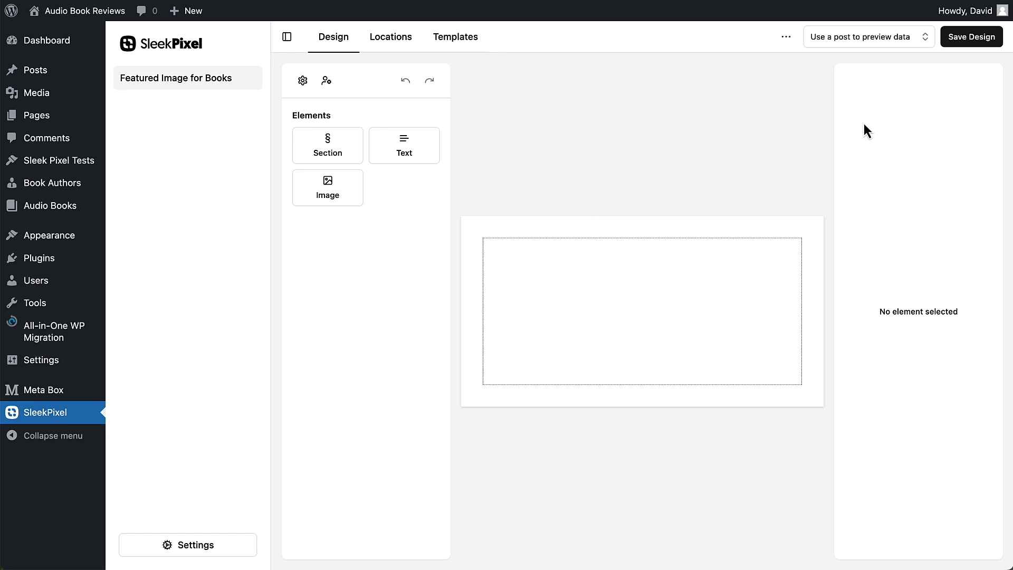
Use the Camino Island post as the design's preview data
left_click(845, 43)
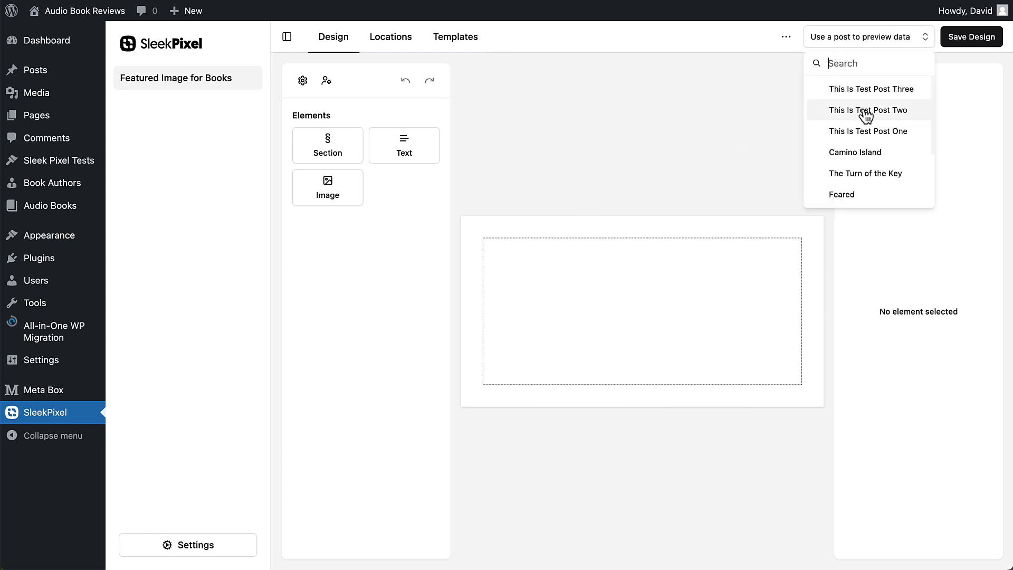
left_click(849, 157)
left_click(776, 77)
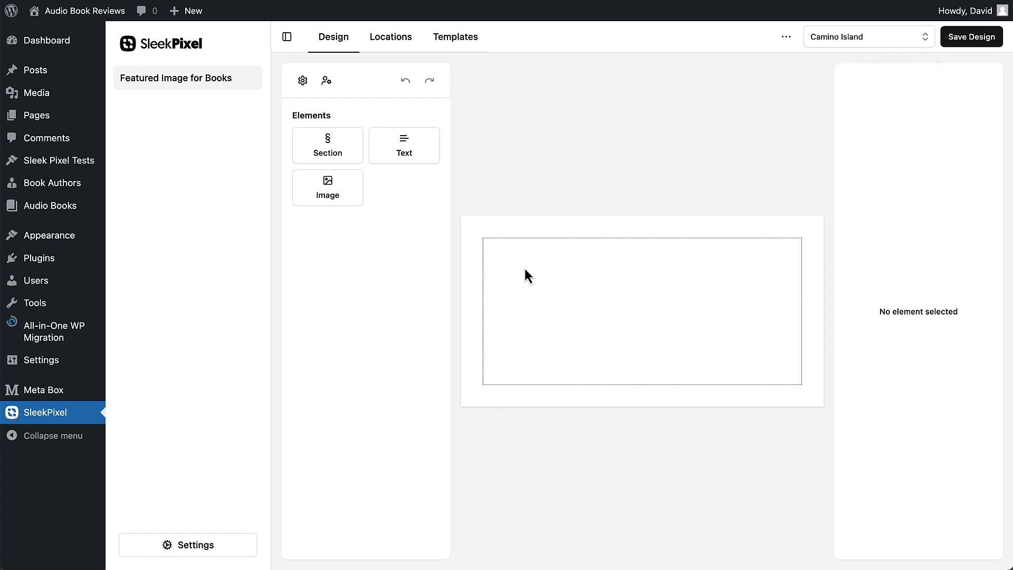
Add a section at position 0, 0 and size it to fill the 1200 by 630 canvas
left_click(336, 152)
left_click_drag(506, 260, 834, 424)
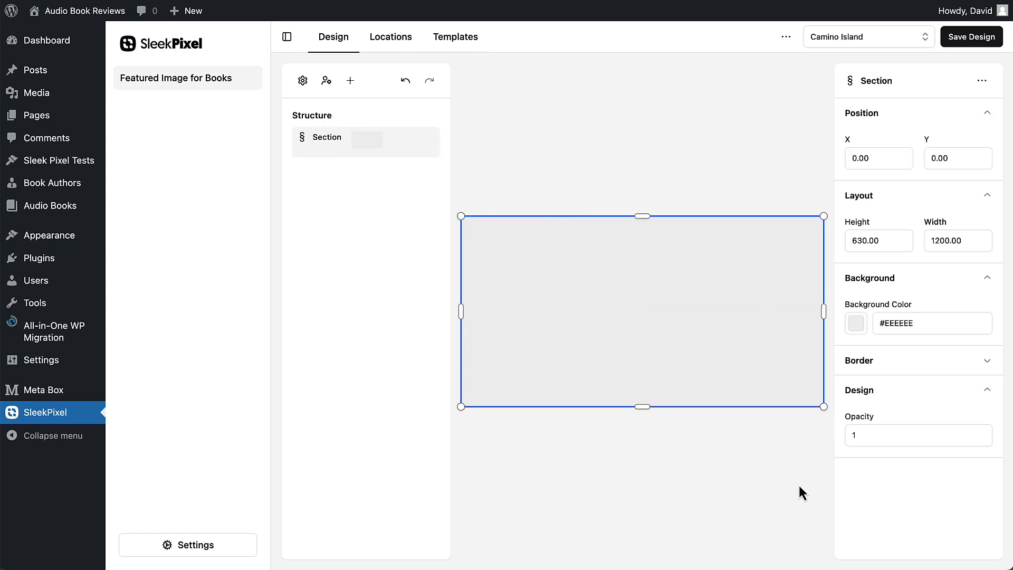
left_click(981, 80)
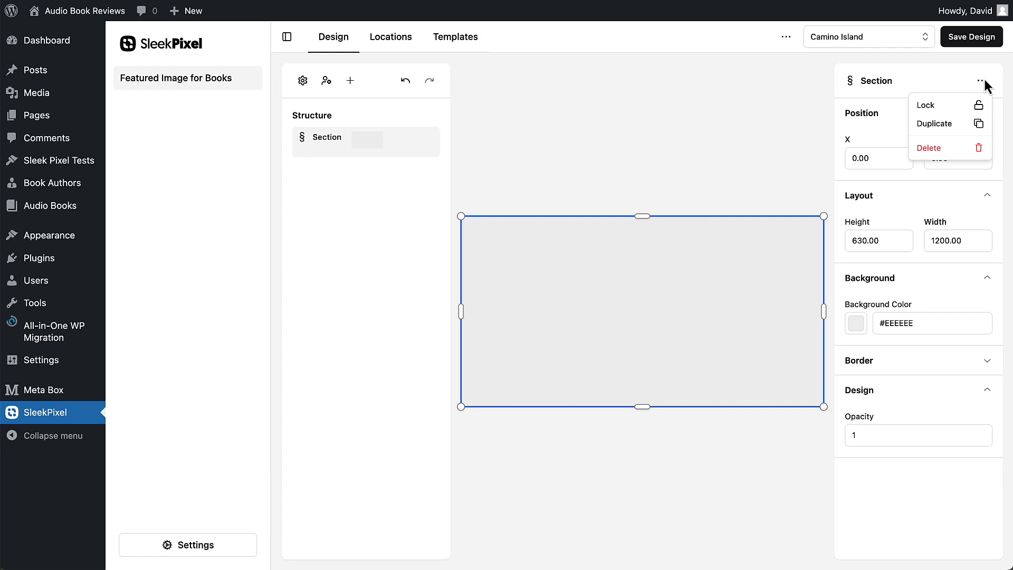
left_click(941, 72)
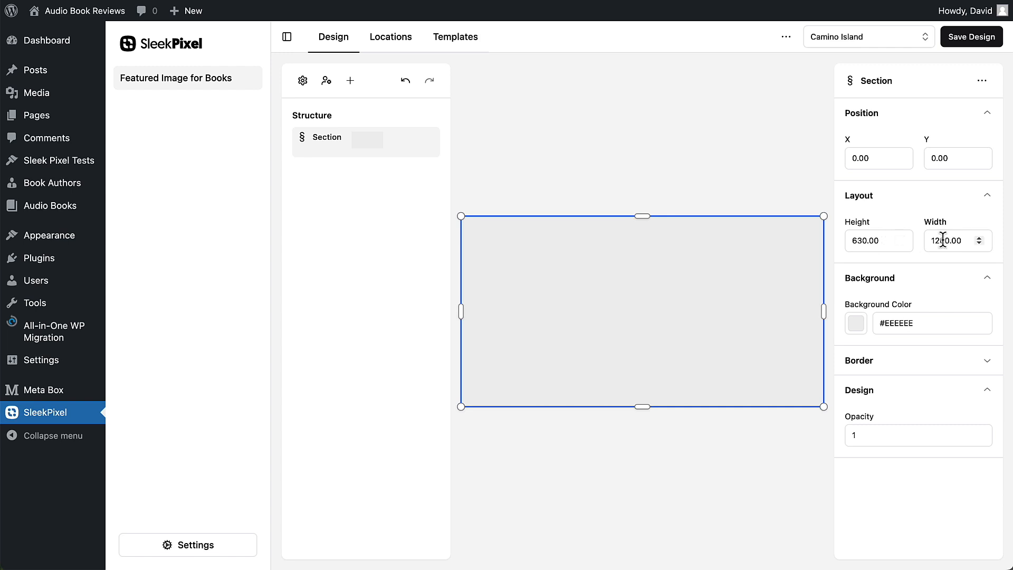
Reduce the section's height to 600, stretch it back to 630 at the canvas edge, and reselect it
left_click(861, 241)
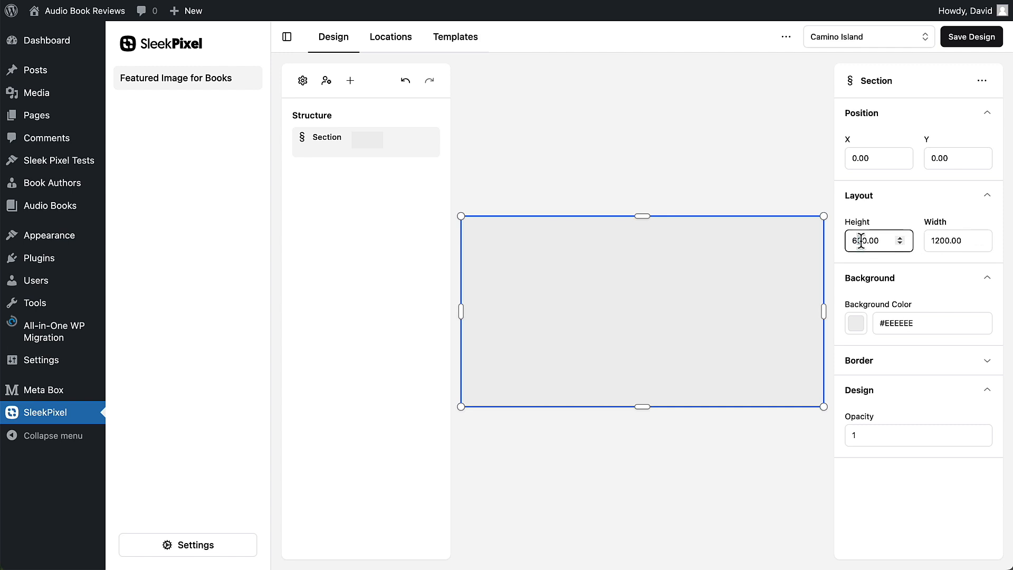
left_click_drag(861, 241, 867, 241)
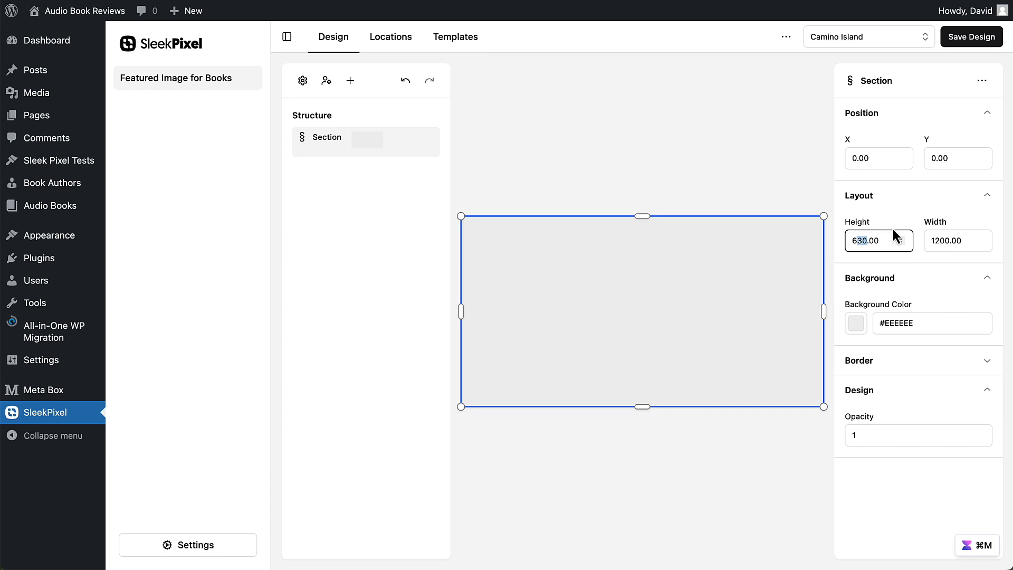
type("00")
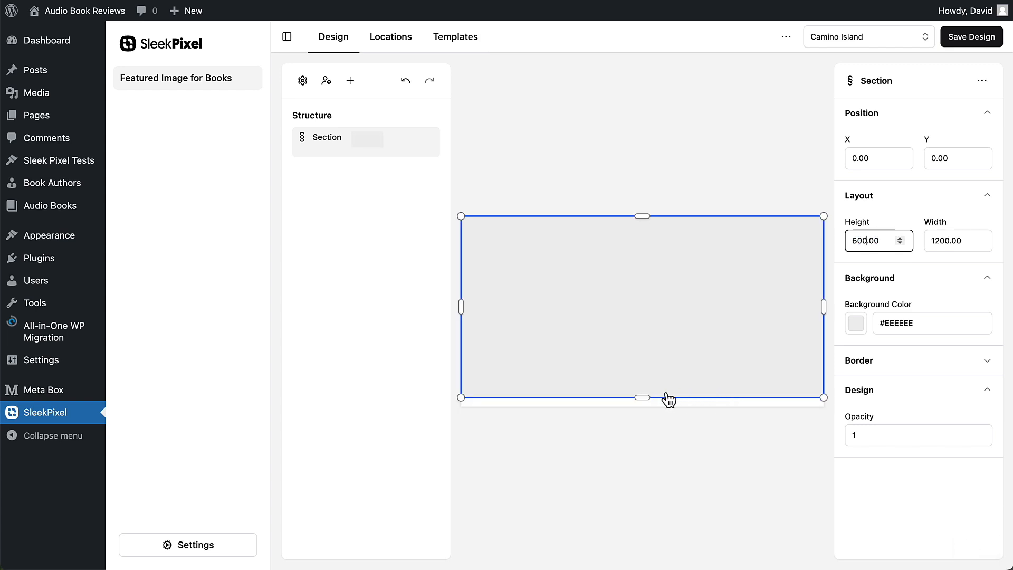
left_click_drag(642, 397, 648, 419)
left_click(644, 415)
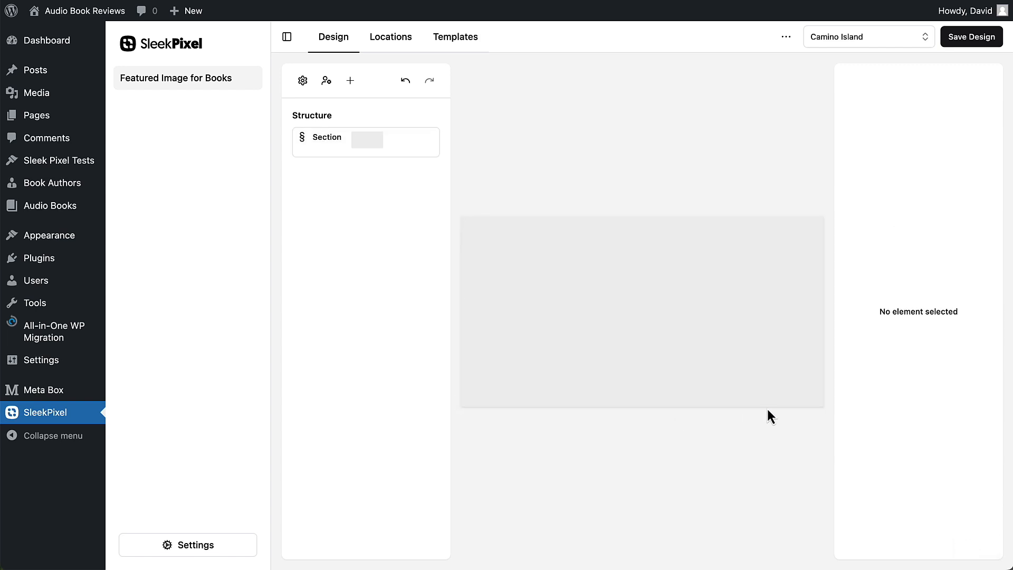
left_click(764, 385)
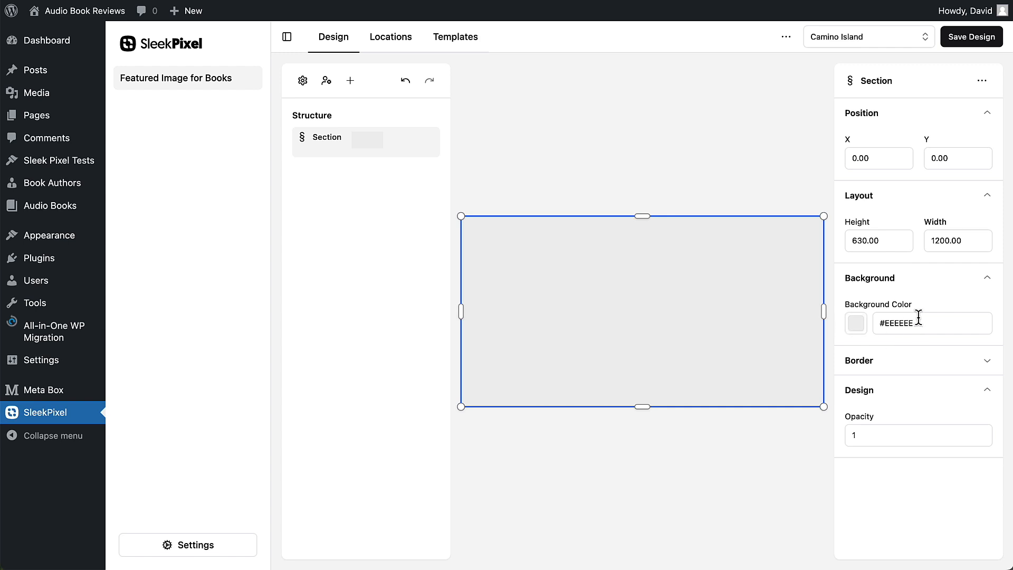
left_click(936, 372)
left_click(937, 369)
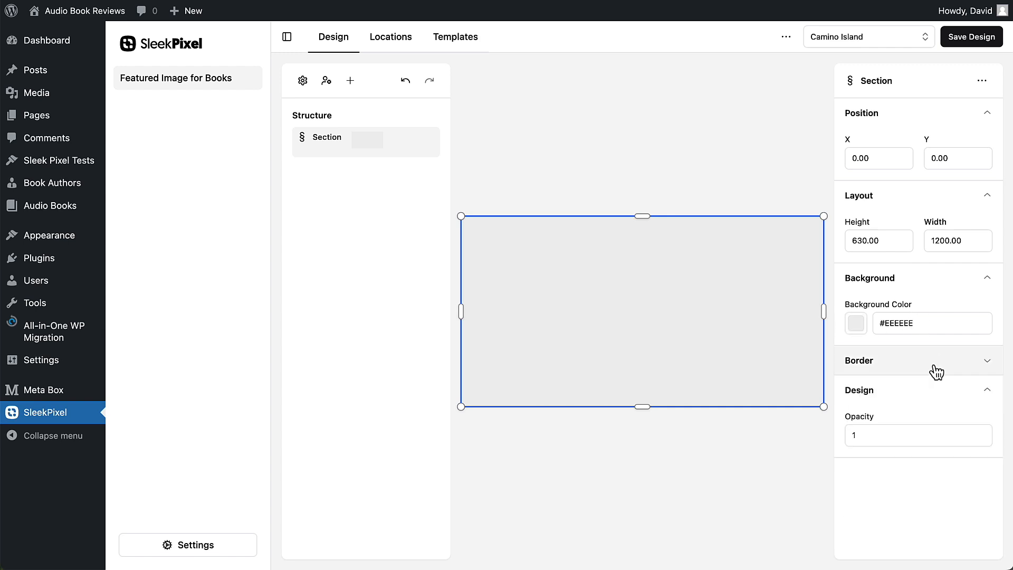
left_click(920, 401)
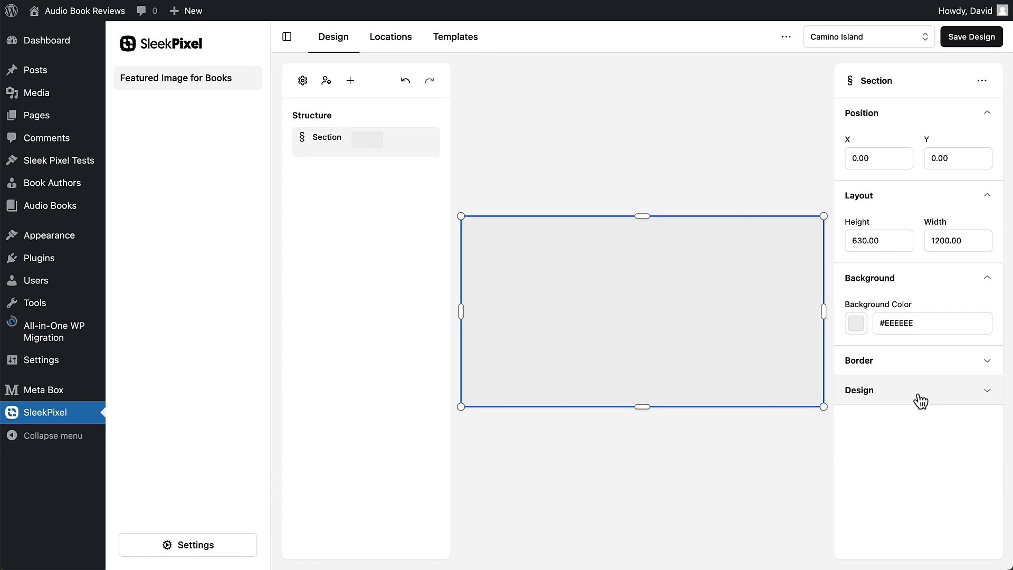
left_click(916, 400)
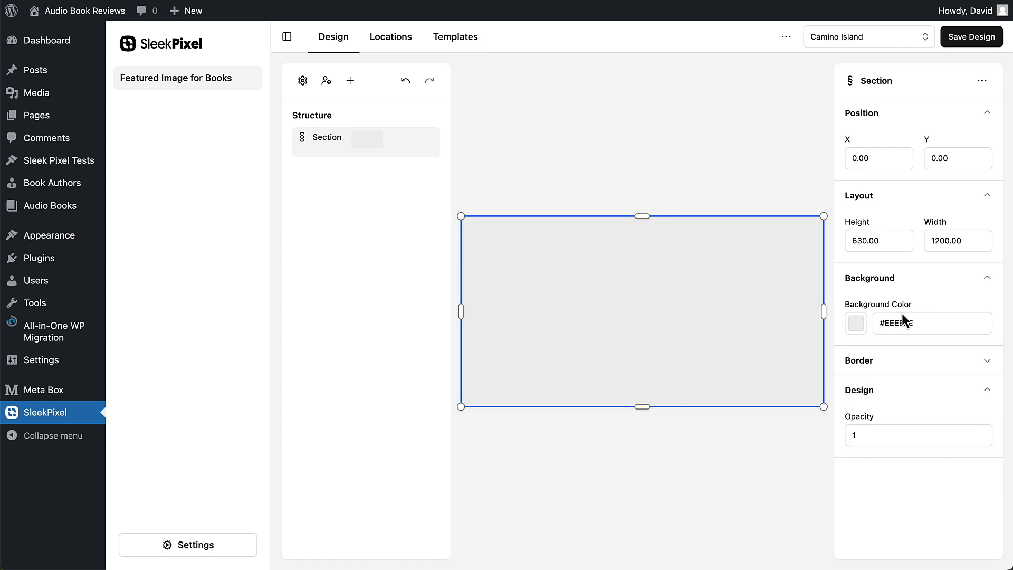
Set the section's background color to a very light blue, #f5fbff
left_click(857, 326)
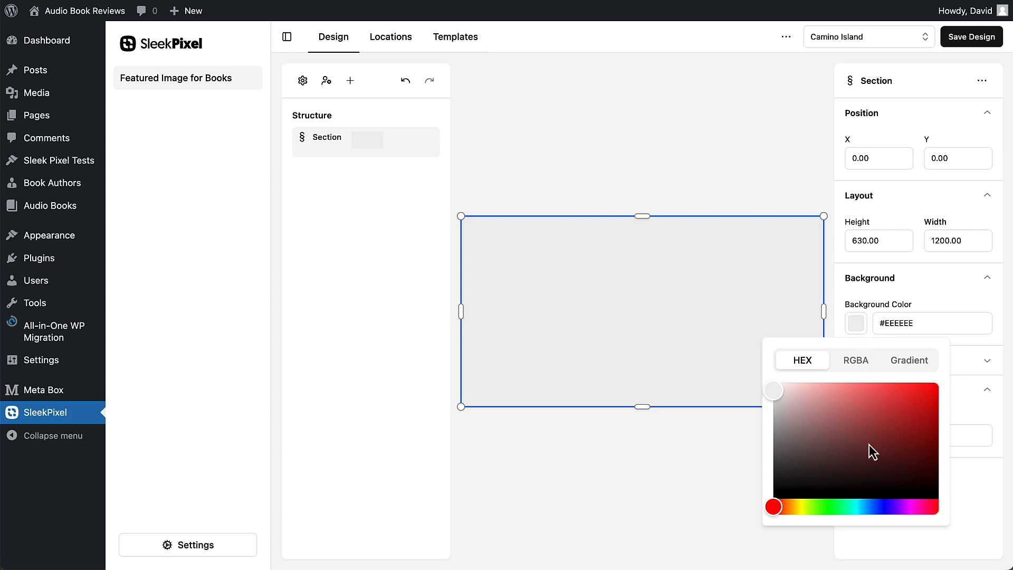
left_click(868, 506)
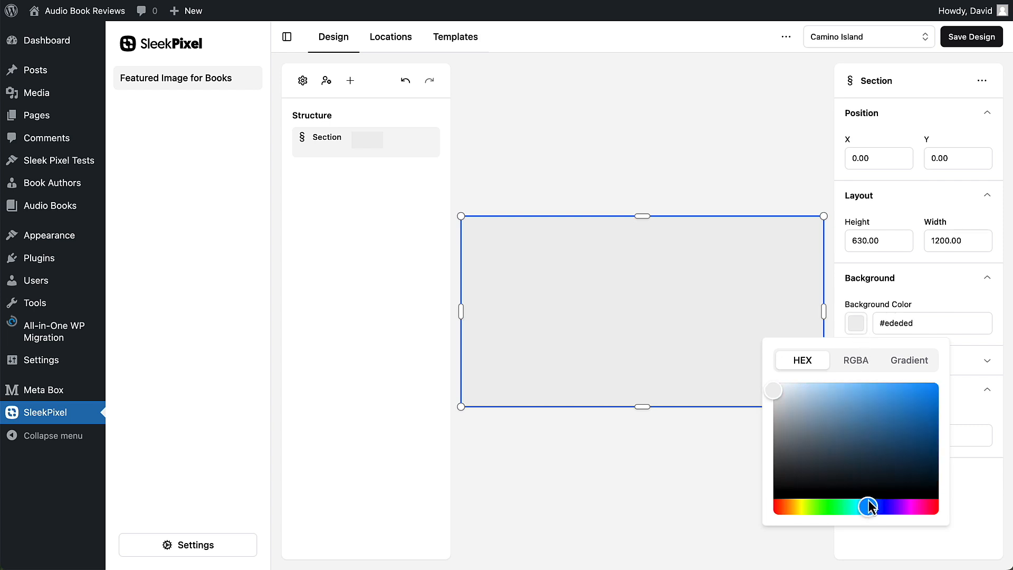
left_click_drag(789, 385, 780, 380)
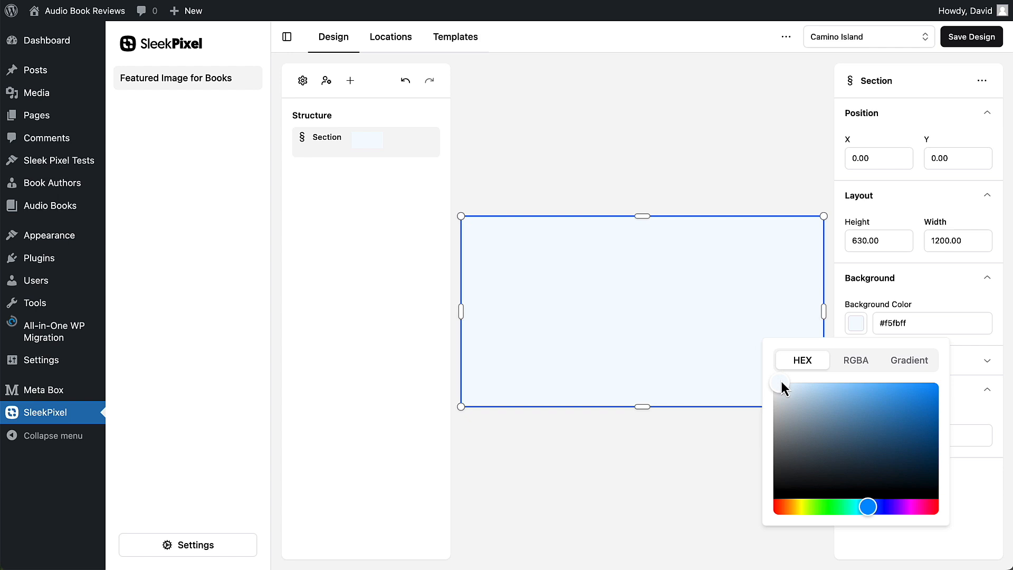
Turn the section's background into a To Top gradient with a slightly deeper light blue as Color 1
left_click(911, 361)
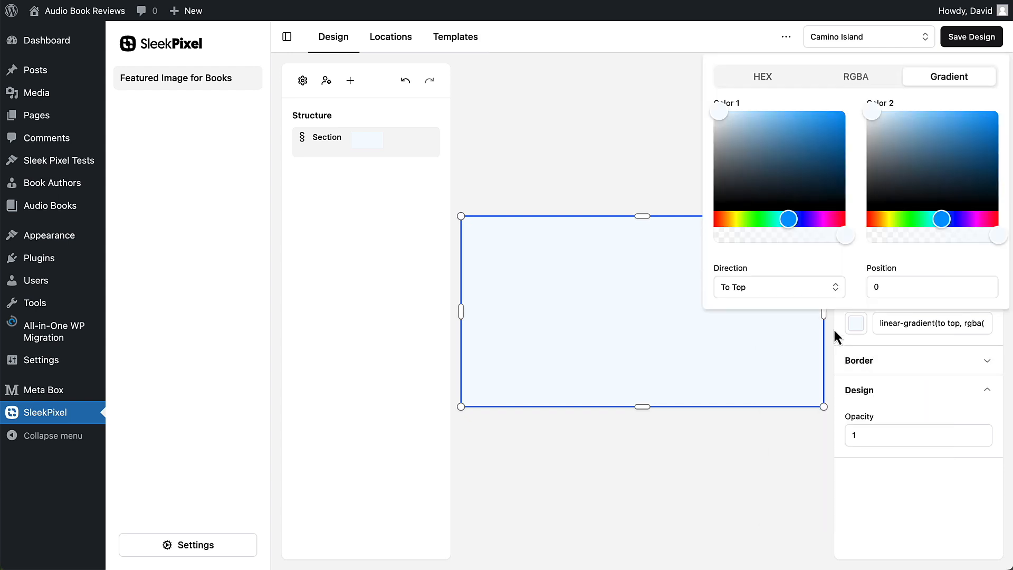
left_click(766, 294)
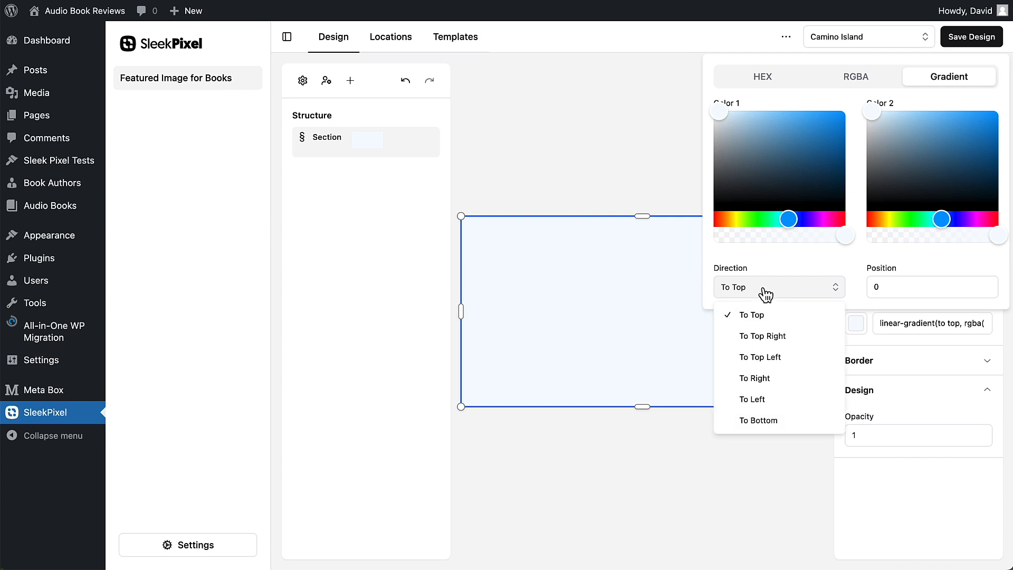
left_click(765, 294)
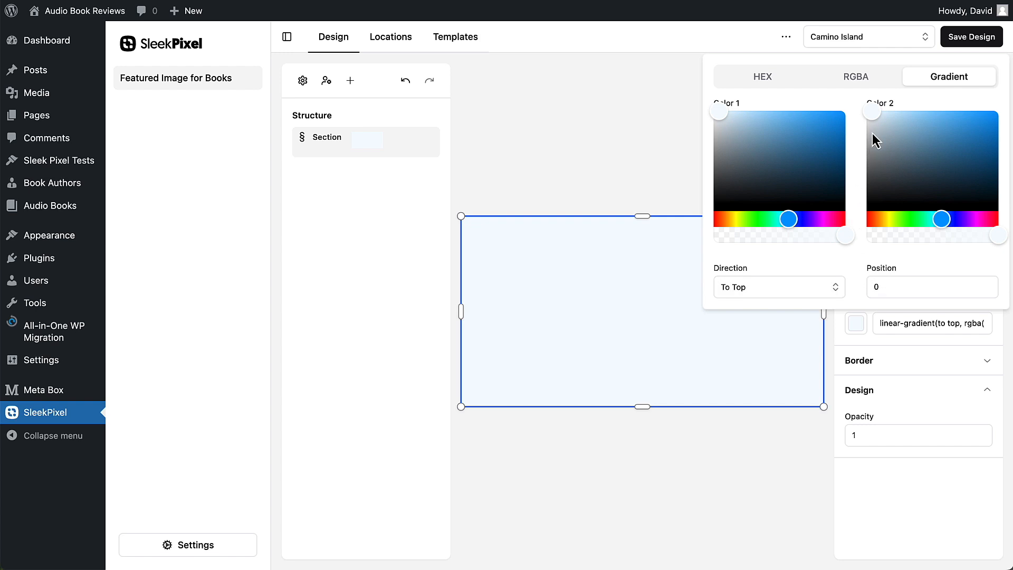
left_click_drag(722, 113, 740, 114)
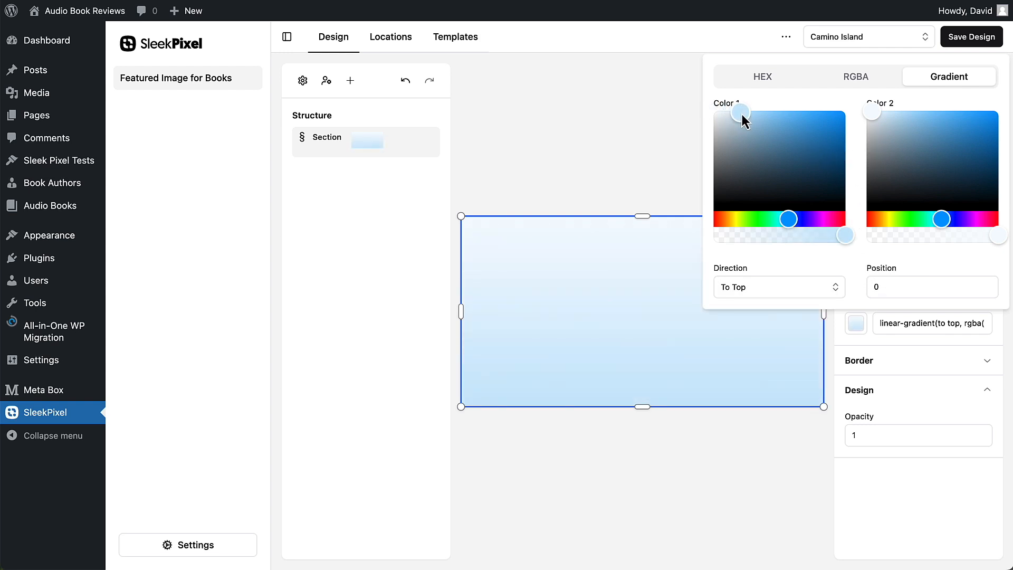
left_click(623, 255)
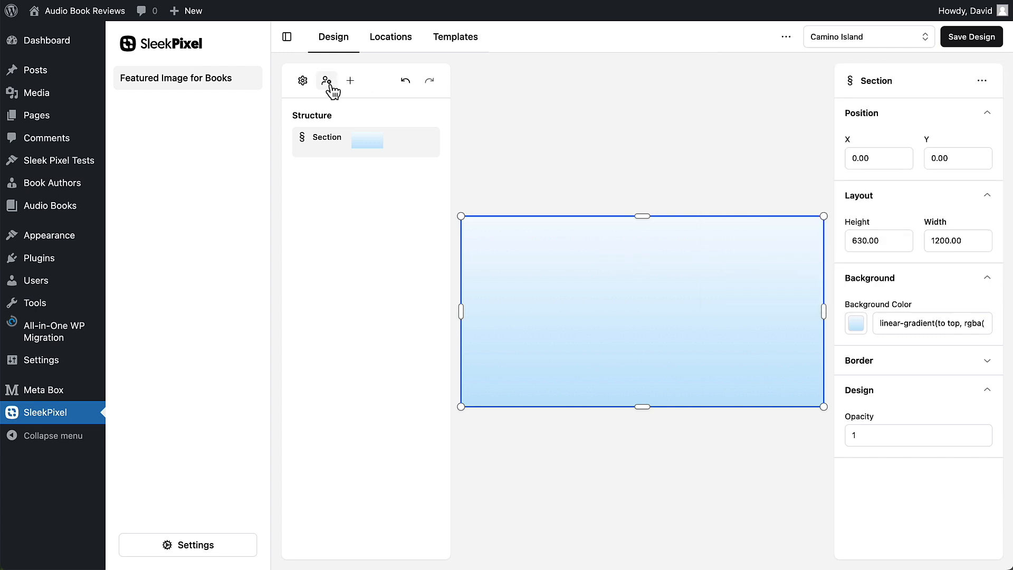
Look over the design's general and canvas settings and the editor's user settings
left_click(303, 82)
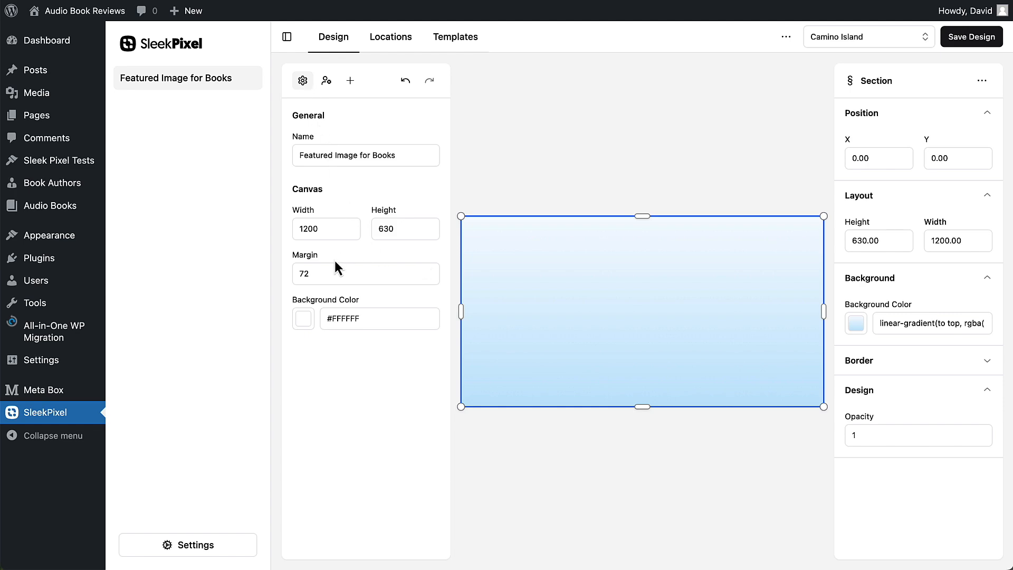
left_click(326, 80)
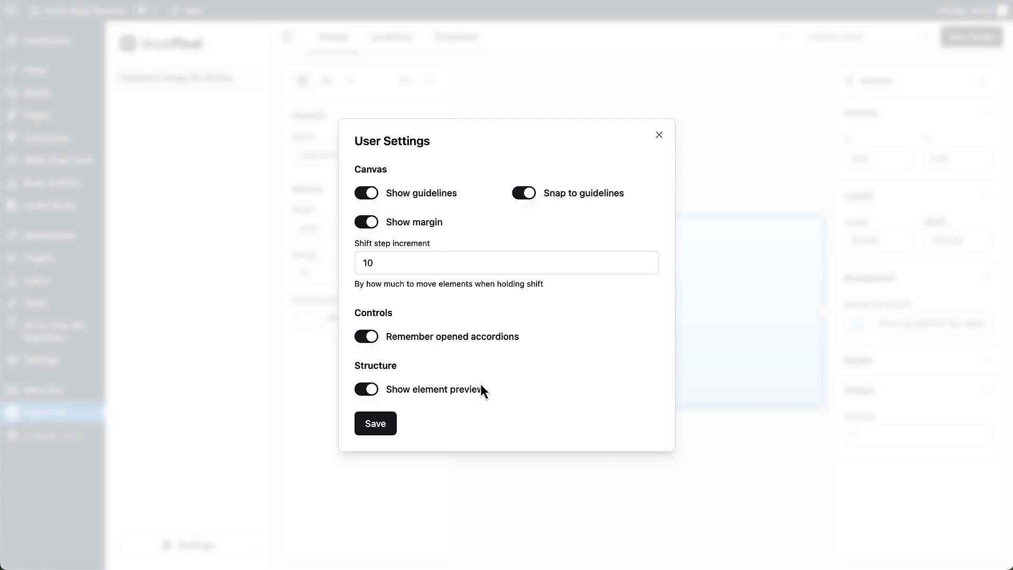
left_click(659, 135)
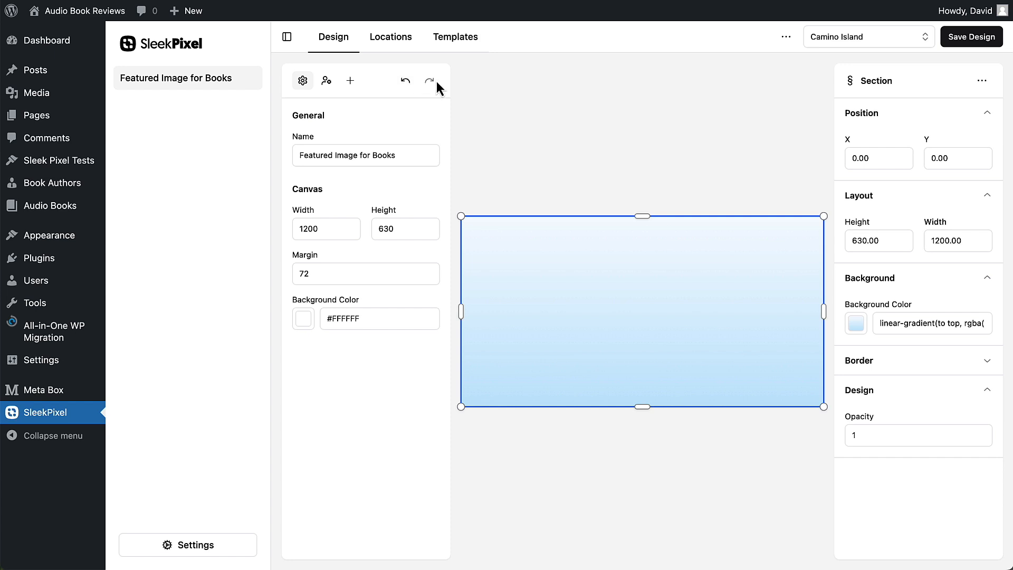
Add an image element about 330 wide and 486 high at position 72, 72, over the section's left side
left_click(350, 82)
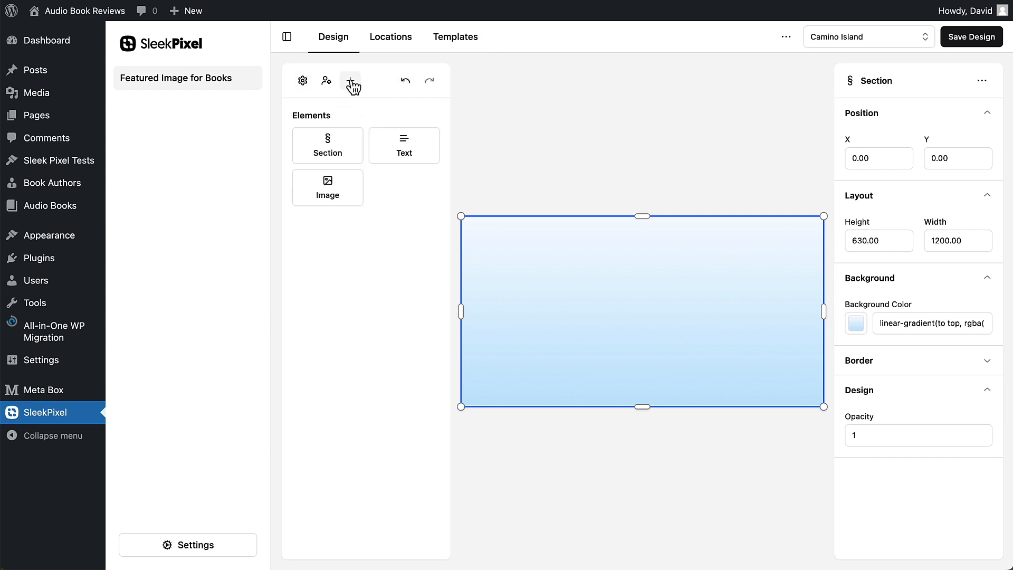
left_click(330, 186)
left_click_drag(502, 251, 558, 363)
left_click(981, 80)
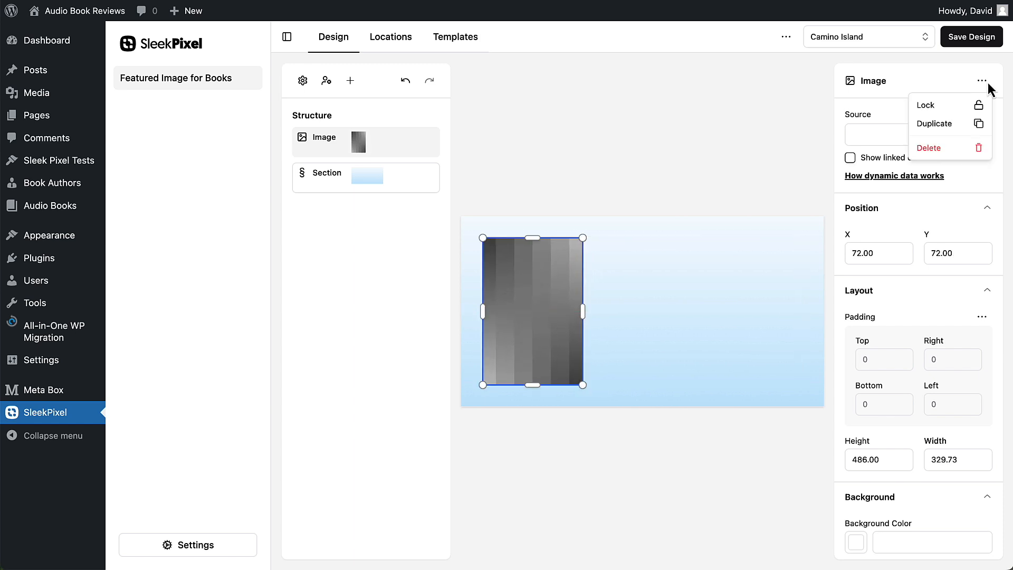
left_click(983, 82)
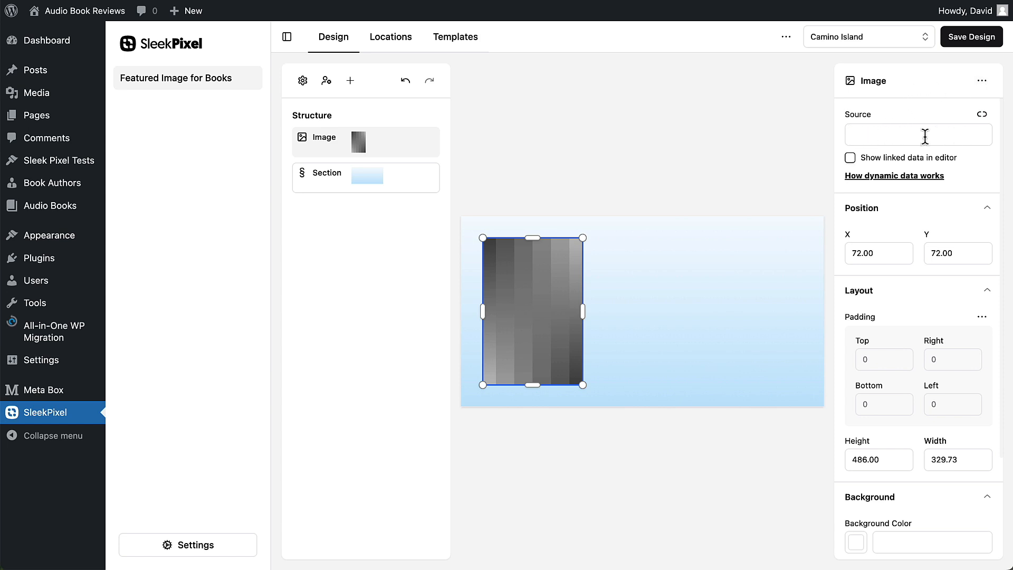
left_click(982, 81)
left_click(980, 82)
Link the image element's source to the post's Featured Image as dynamic data
left_click(982, 116)
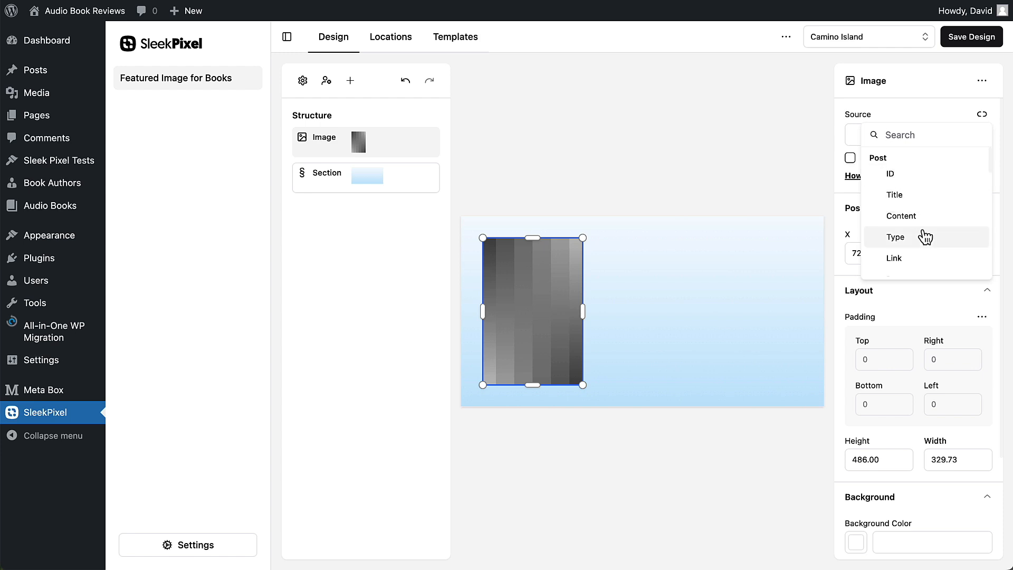
scroll(926, 232, "down", 1)
scroll(923, 229, "down", 4)
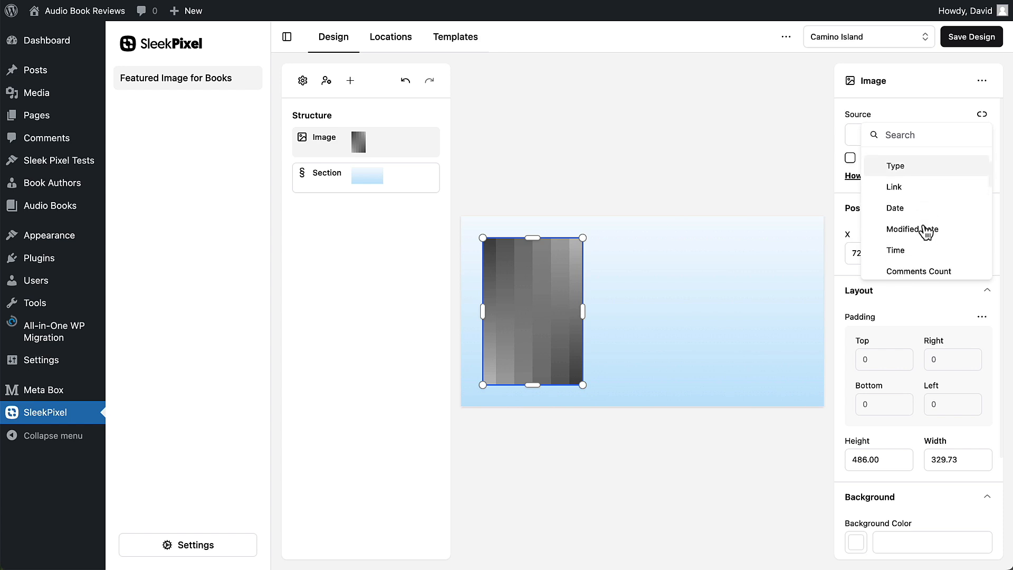
scroll(919, 224, "down", 2)
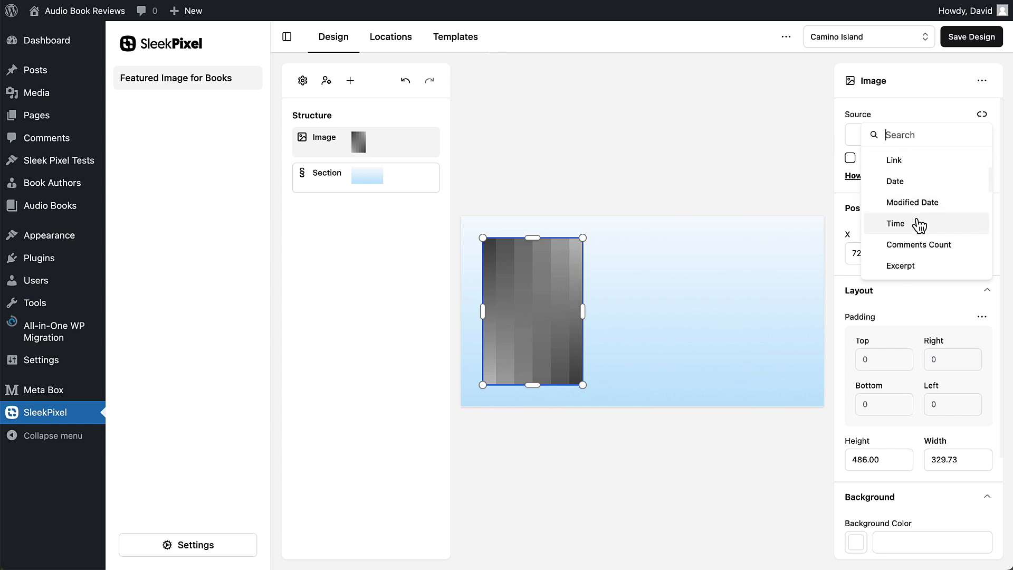
scroll(921, 232, "down", 1)
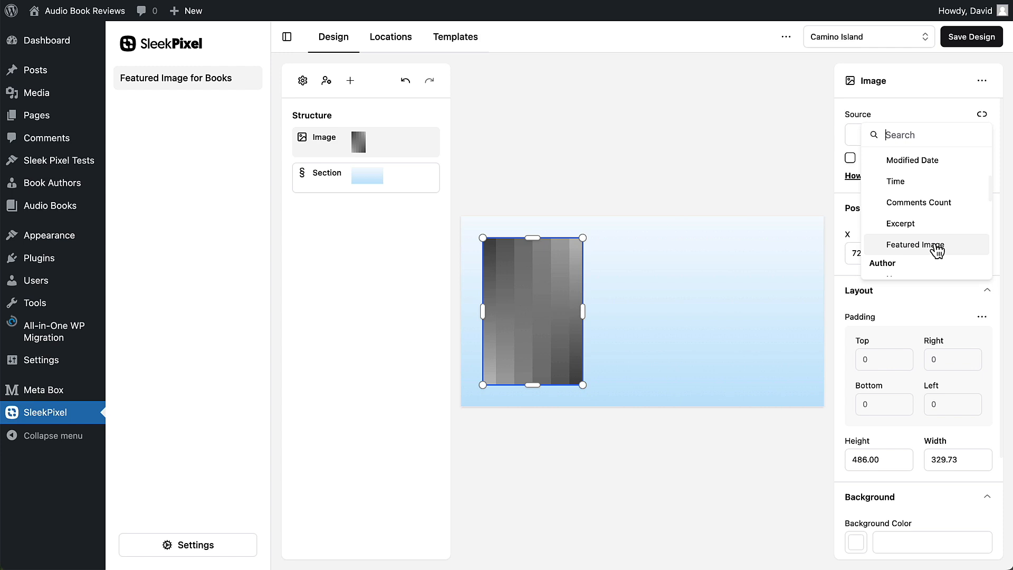
Look through the dynamic data sources offered for the image, from post and author fields to site, archive, query results and object fields
scroll(934, 248, "down", 3)
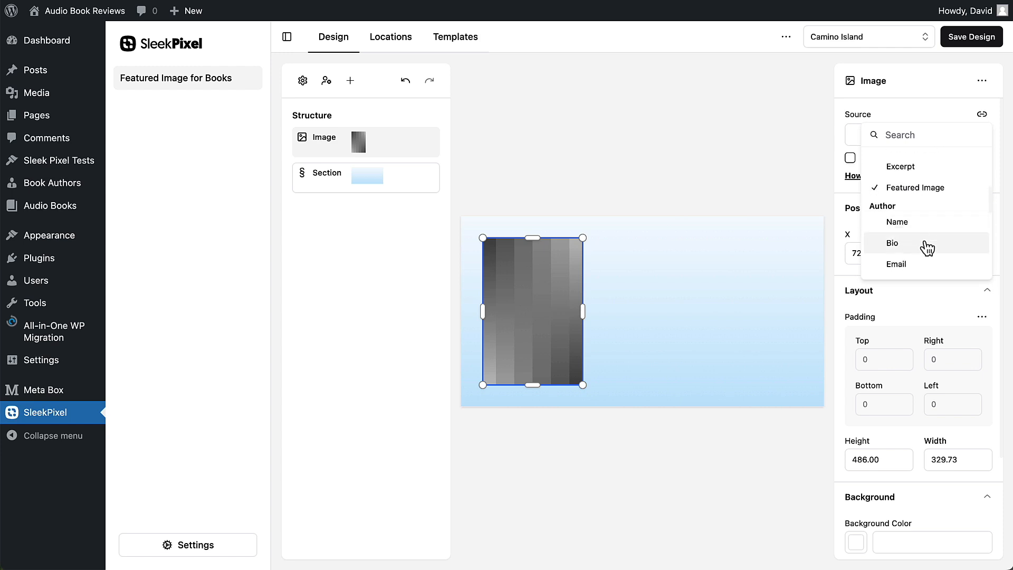
scroll(927, 243, "down", 3)
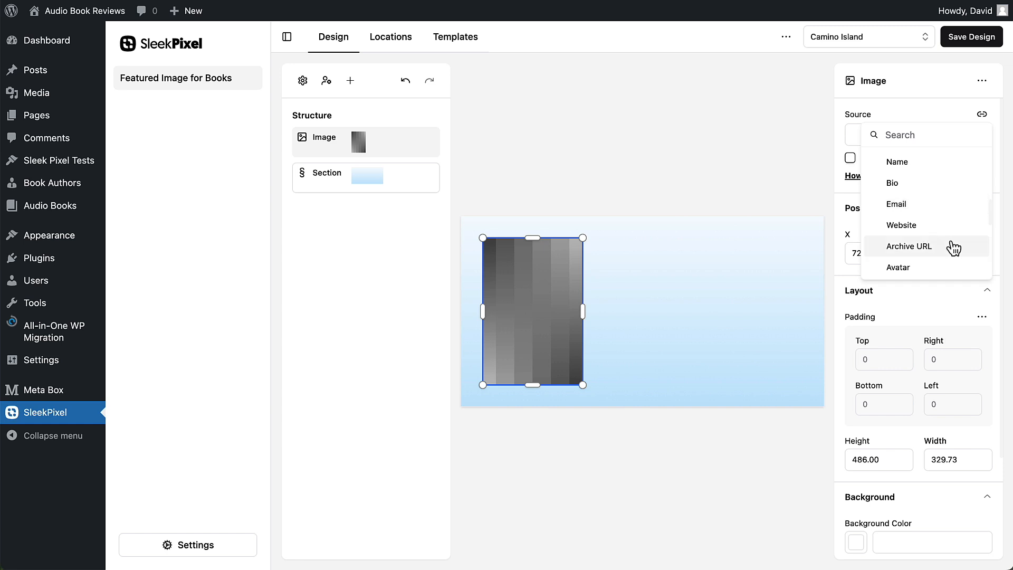
scroll(928, 247, "down", 1)
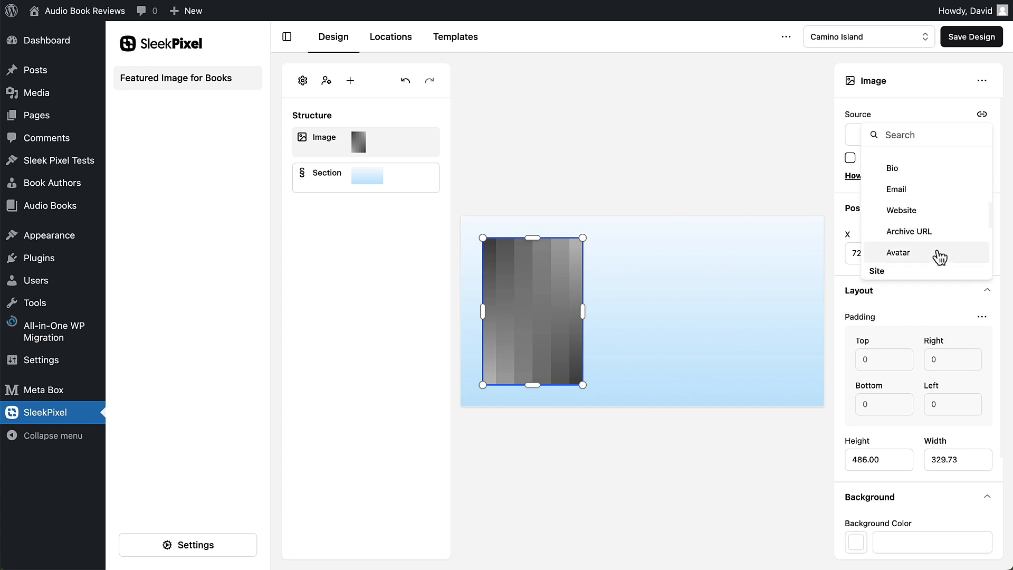
scroll(939, 256, "down", 2)
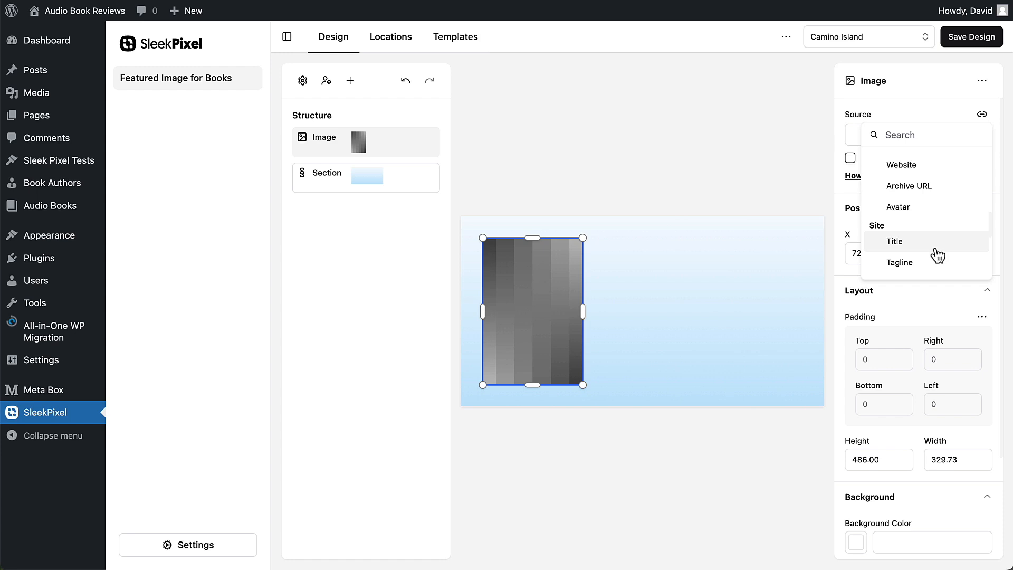
scroll(939, 256, "down", 1)
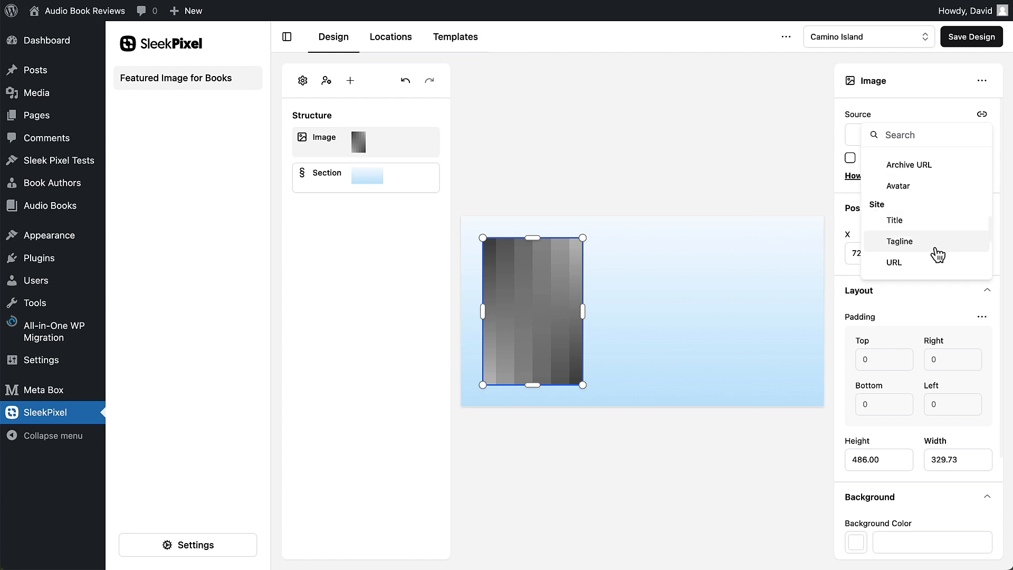
scroll(937, 256, "down", 2)
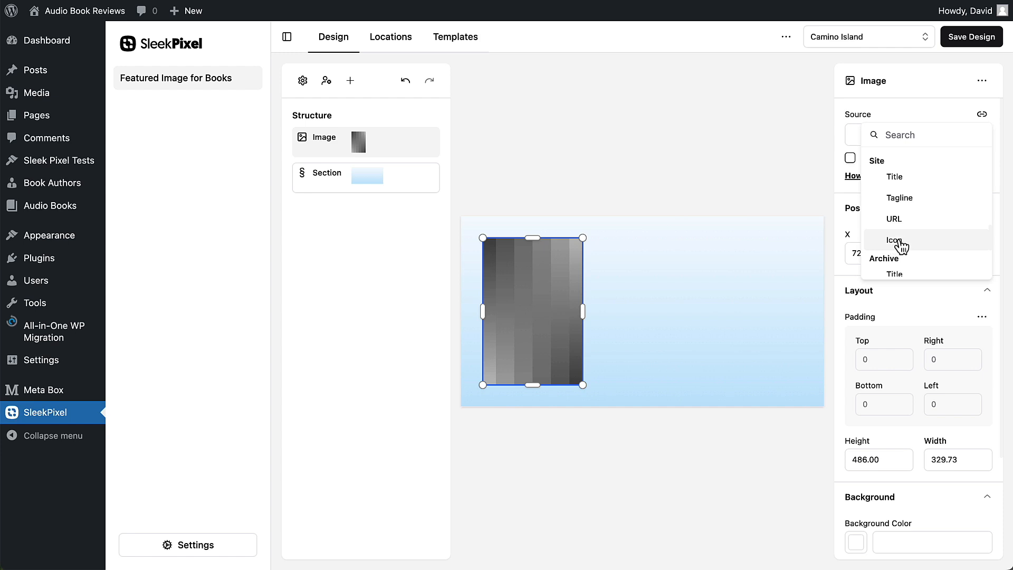
scroll(901, 234, "down", 2)
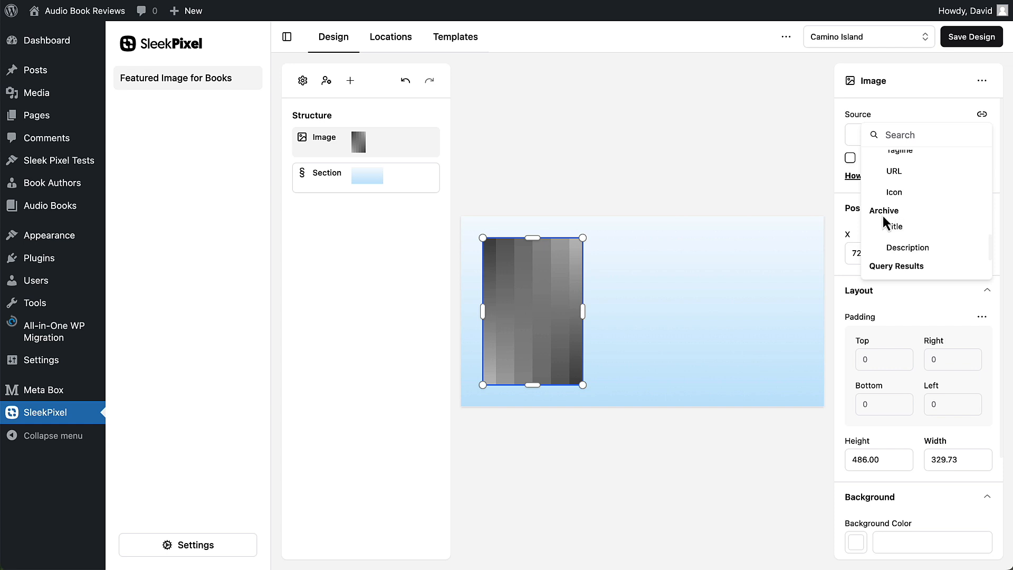
scroll(901, 230, "down", 2)
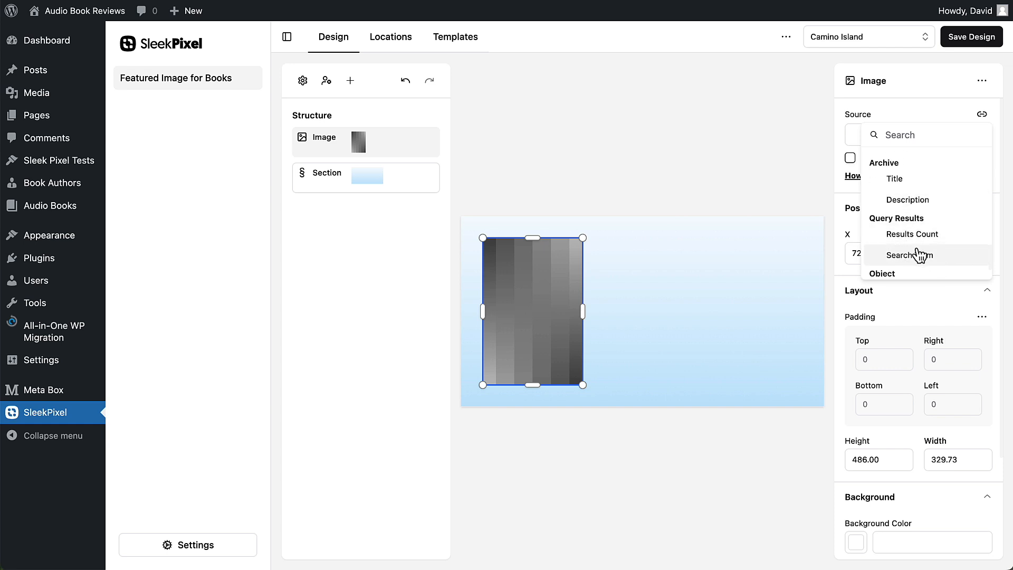
scroll(925, 255, "down", 1)
scroll(925, 256, "down", 1)
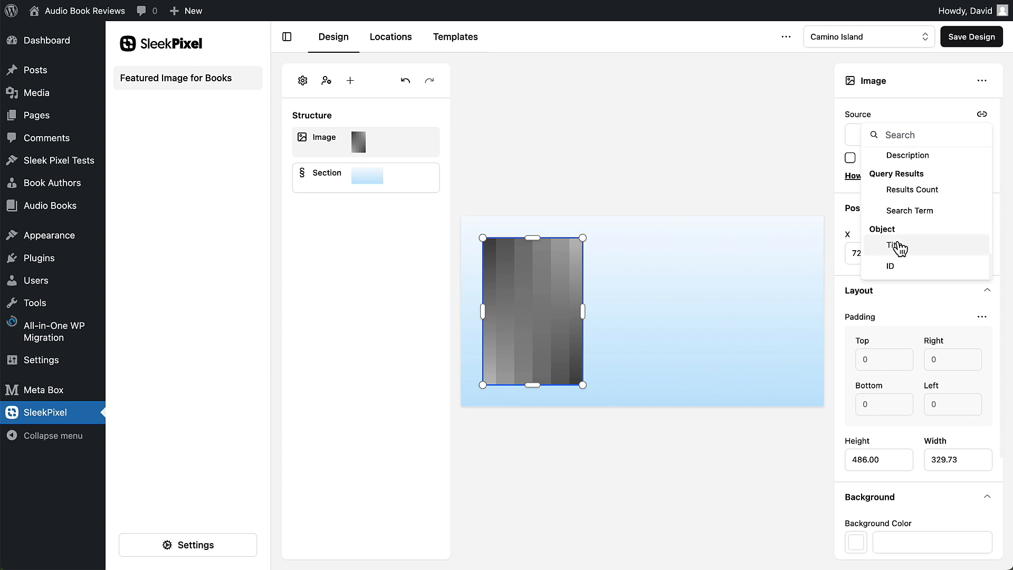
scroll(907, 243, "up", 10)
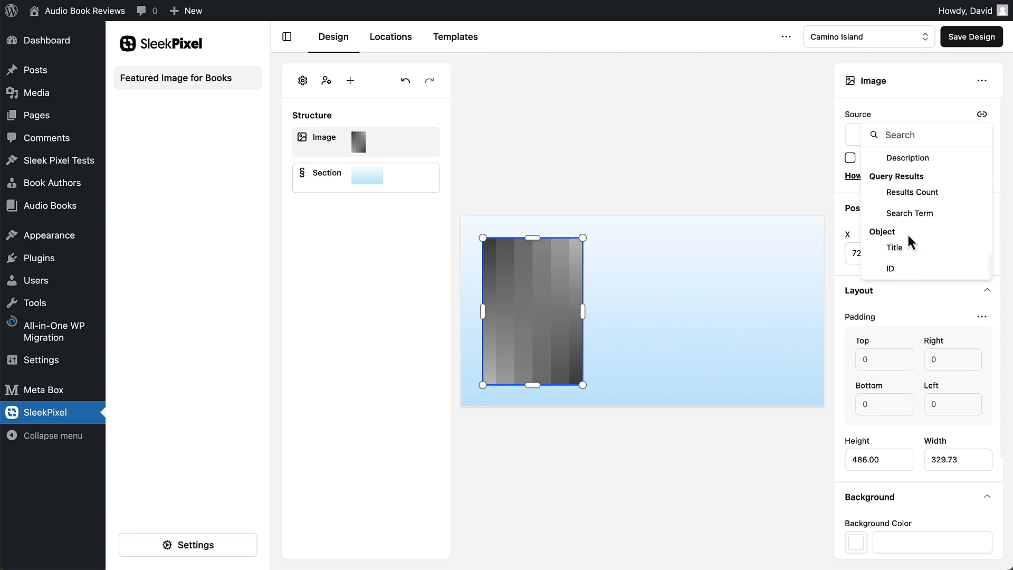
scroll(911, 240, "down", 5)
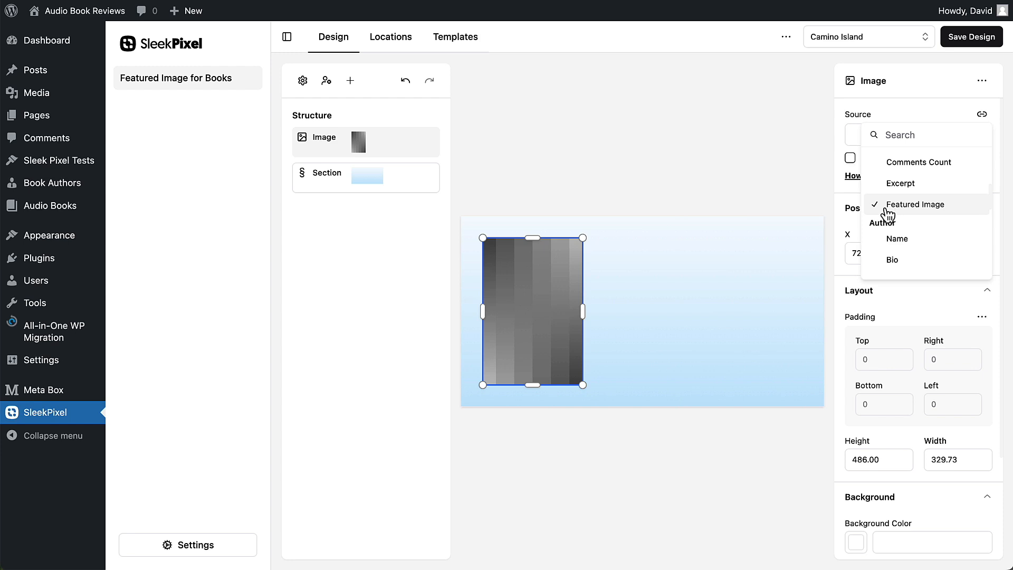
Show the image element's linked featured image data in the editor, then clear the element selection
left_click(840, 173)
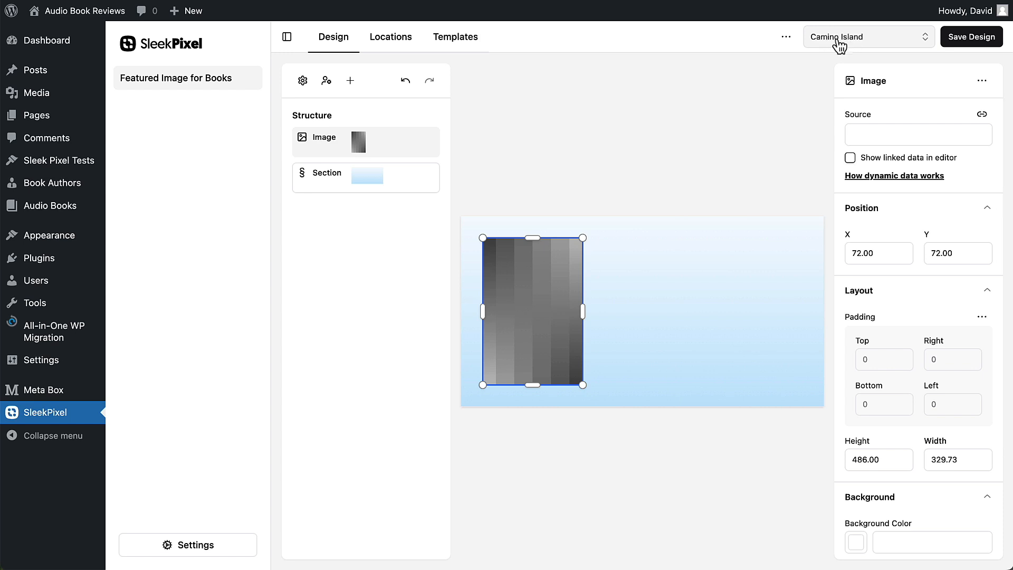
left_click(850, 157)
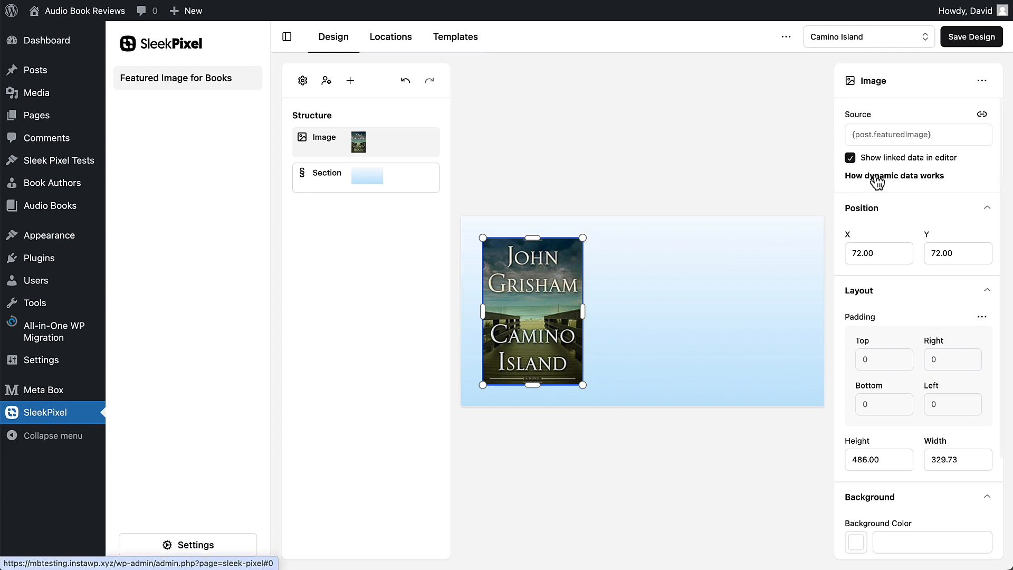
left_click(723, 230)
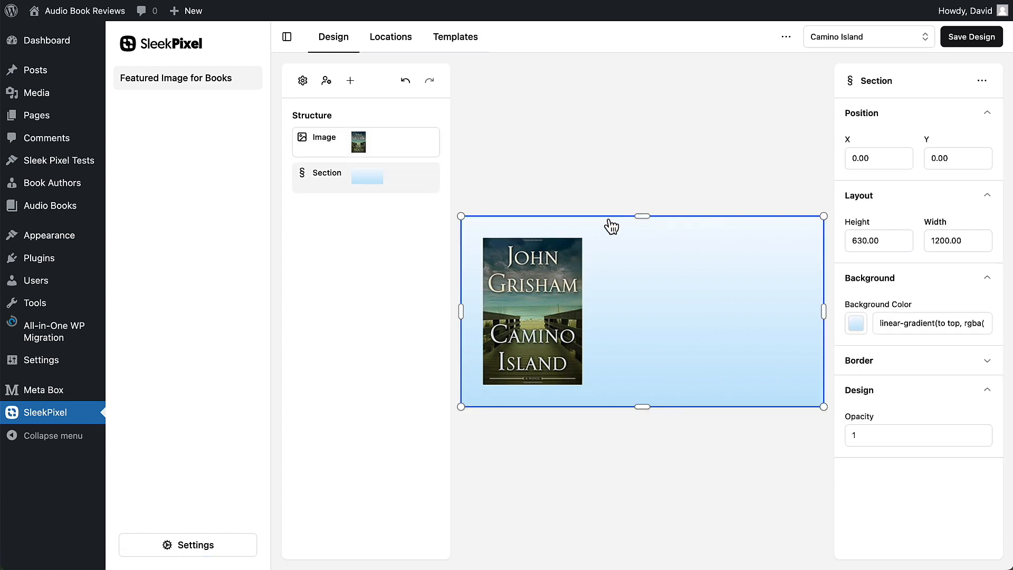
left_click(574, 179)
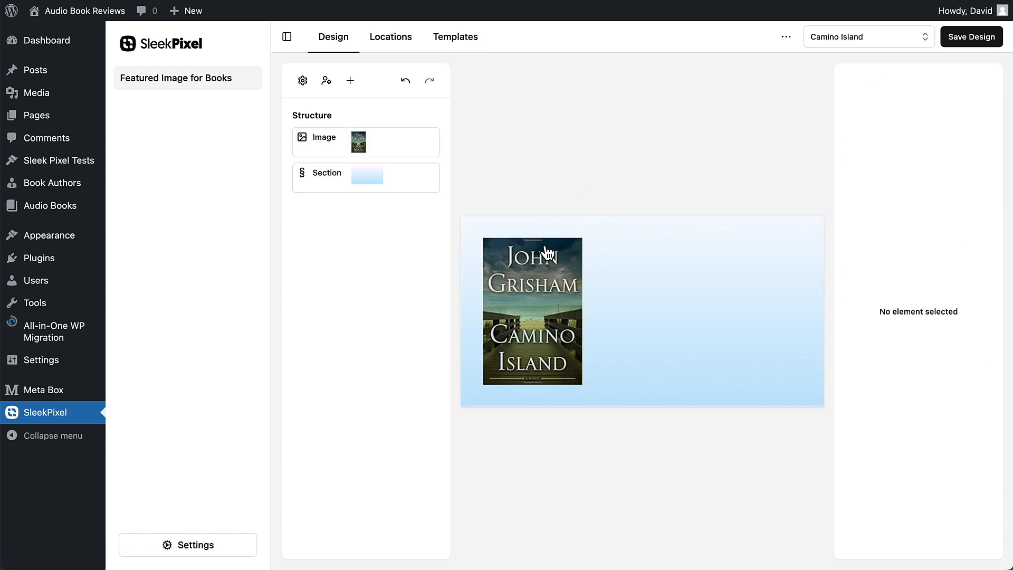
Add a text element about 627 wide at about position 472, 102, beside the upper part of the book cover
left_click(351, 82)
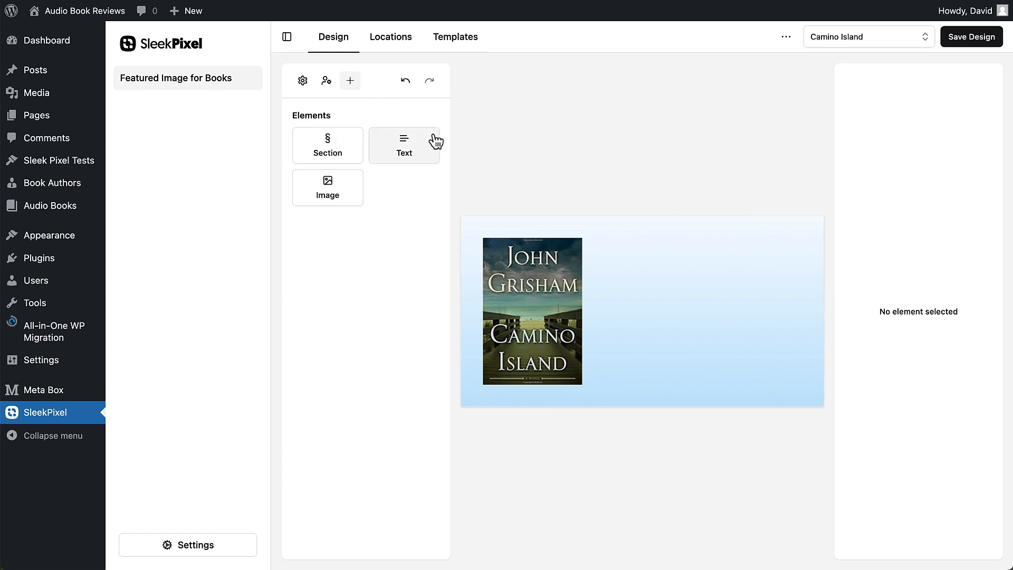
left_click(408, 144)
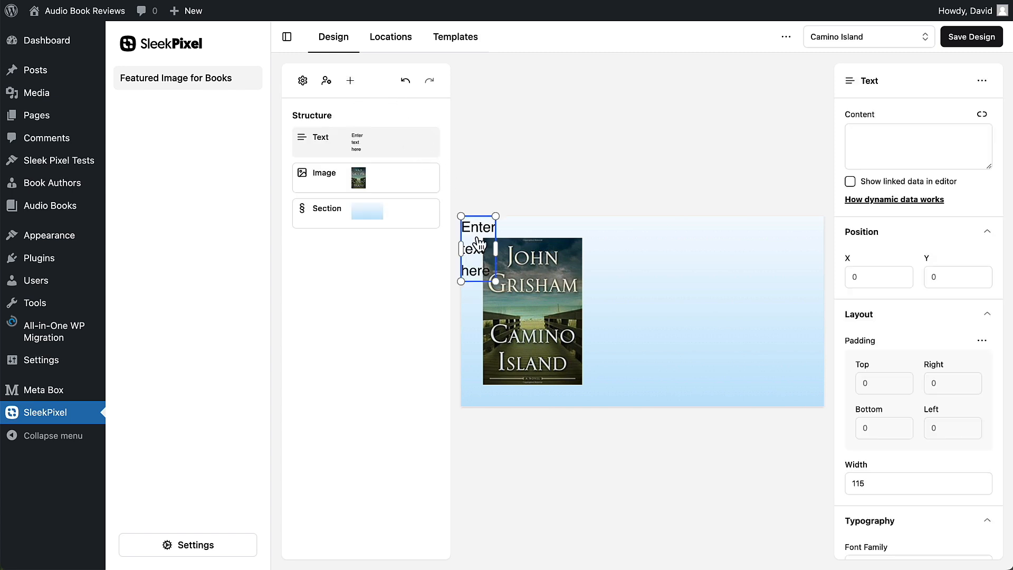
left_click_drag(477, 245, 800, 274)
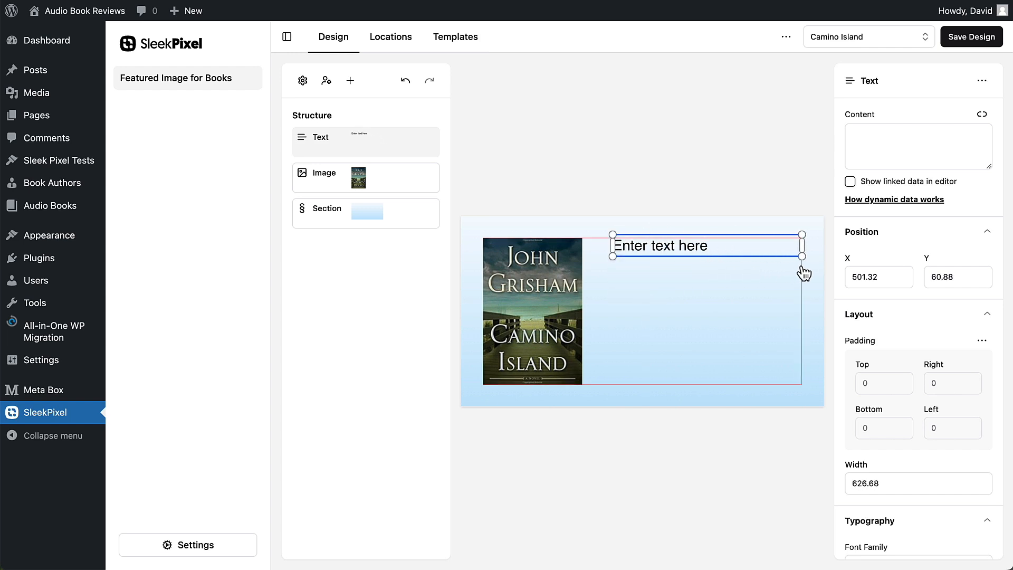
left_click(701, 263)
Set the text element's typography to font size 60, line height 1.3 and font weight 600
scroll(891, 342, "down", 2)
scroll(891, 343, "down", 4)
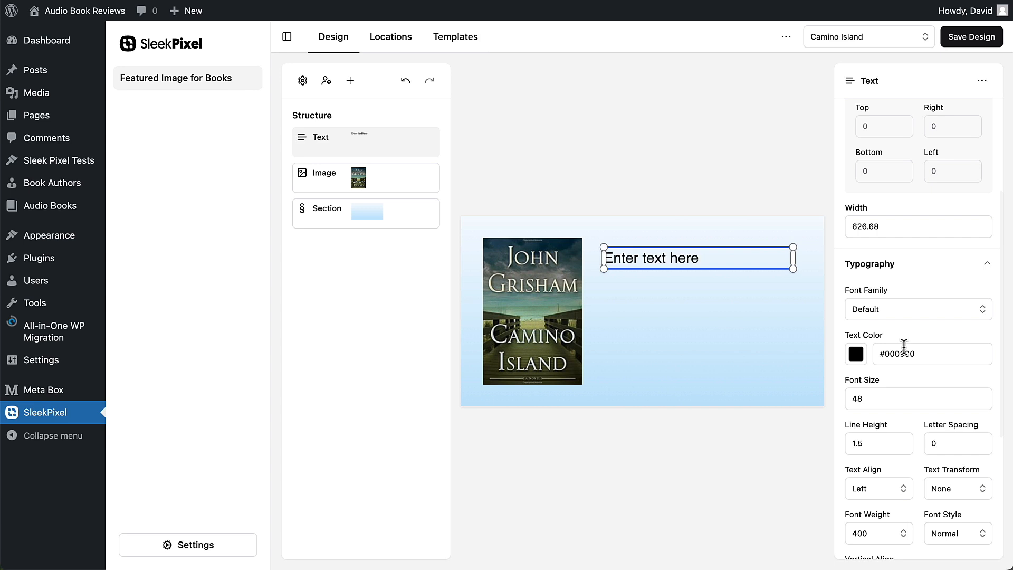
left_click_drag(862, 397, 853, 400)
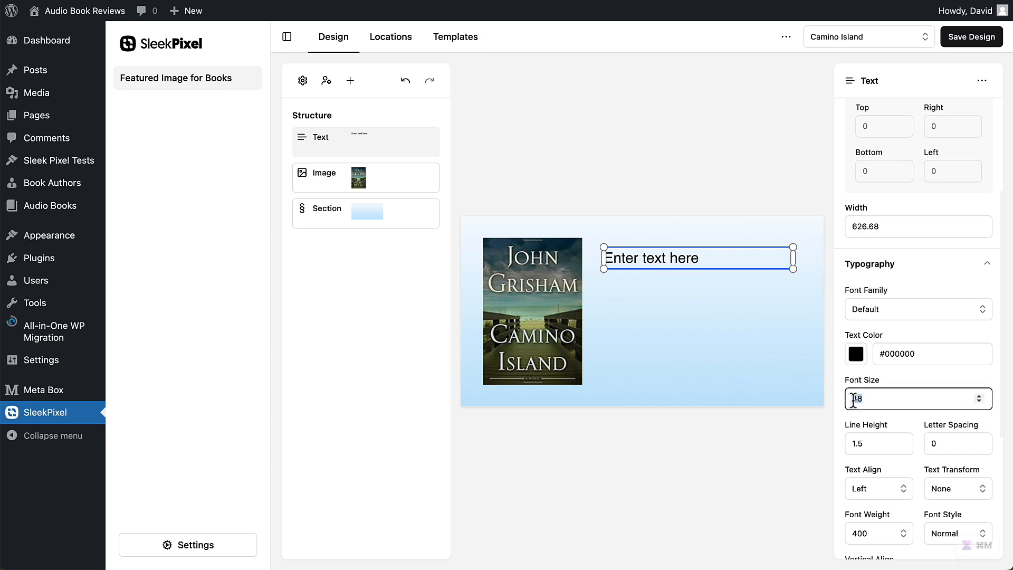
type("60")
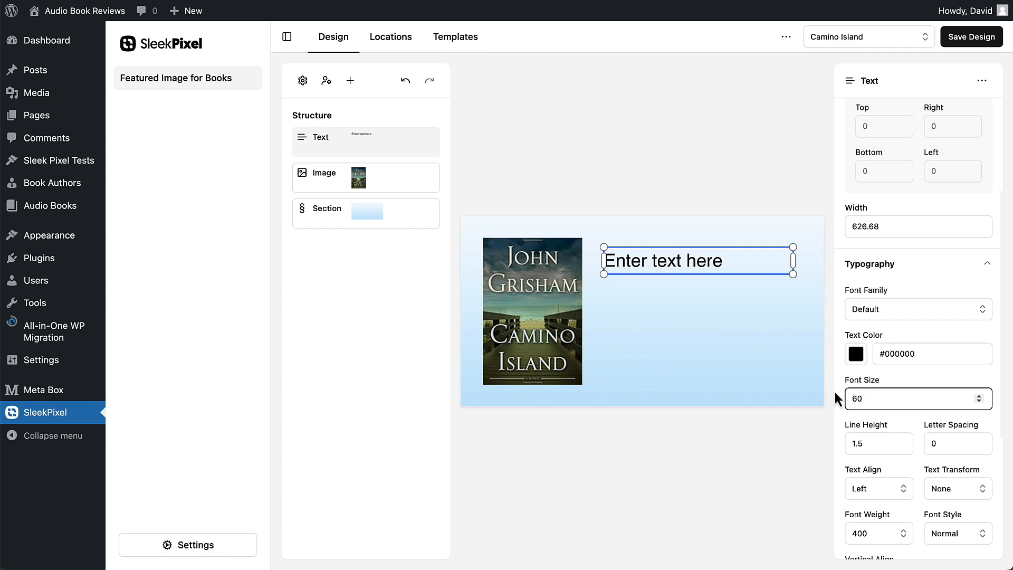
scroll(892, 443, "down", 1)
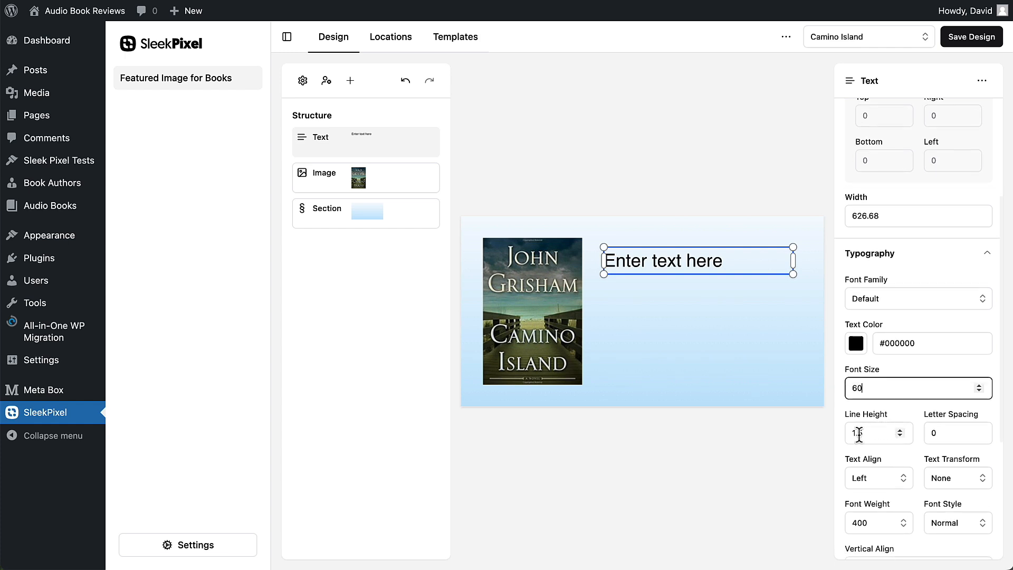
left_click_drag(859, 435, 864, 434)
type("3")
left_click(885, 458)
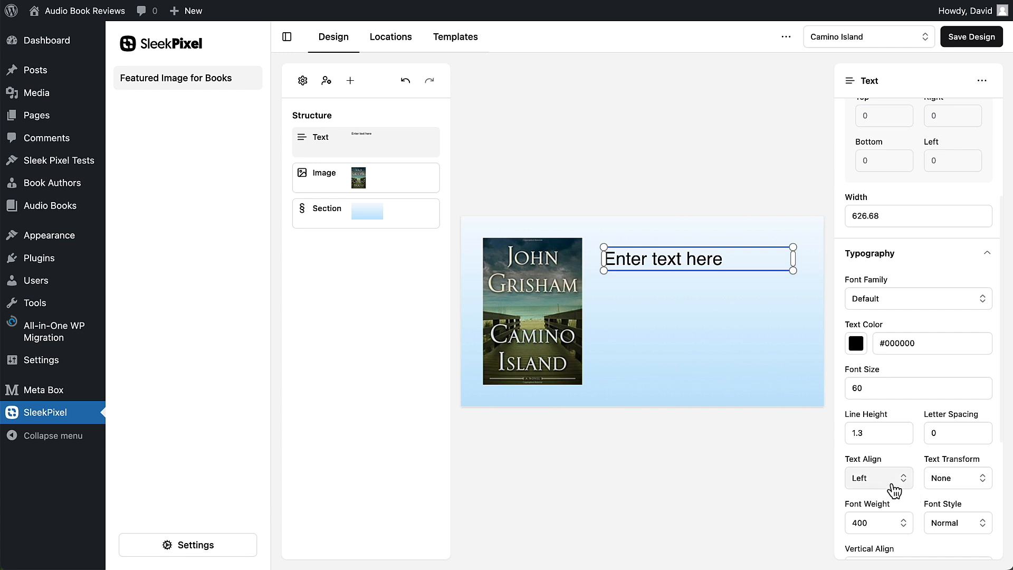
scroll(943, 482, "down", 1)
scroll(943, 488, "down", 1)
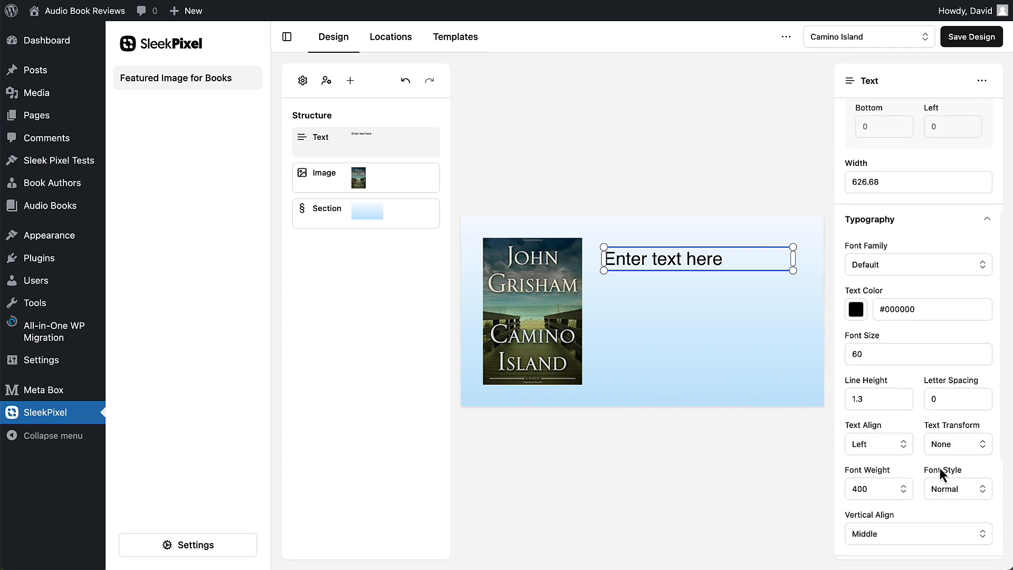
left_click(905, 492)
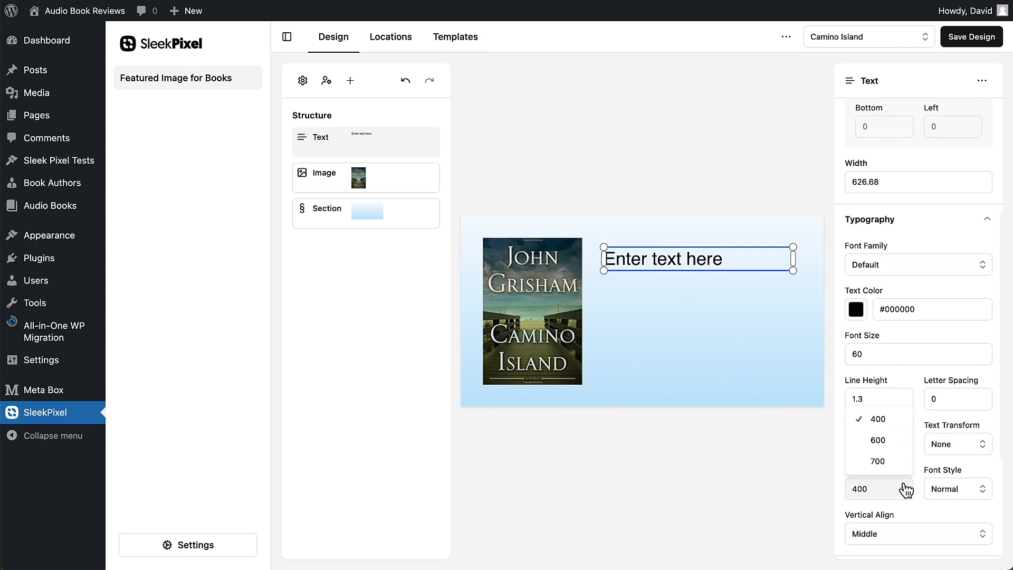
left_click(879, 442)
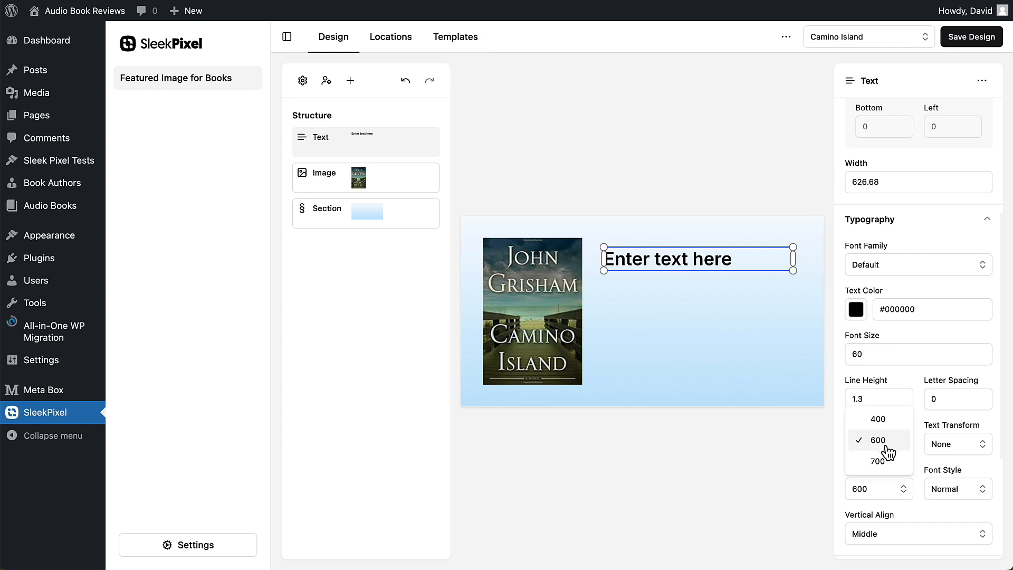
Look over the text element's font style, vertical alignment, background, border and opacity settings
left_click(946, 491)
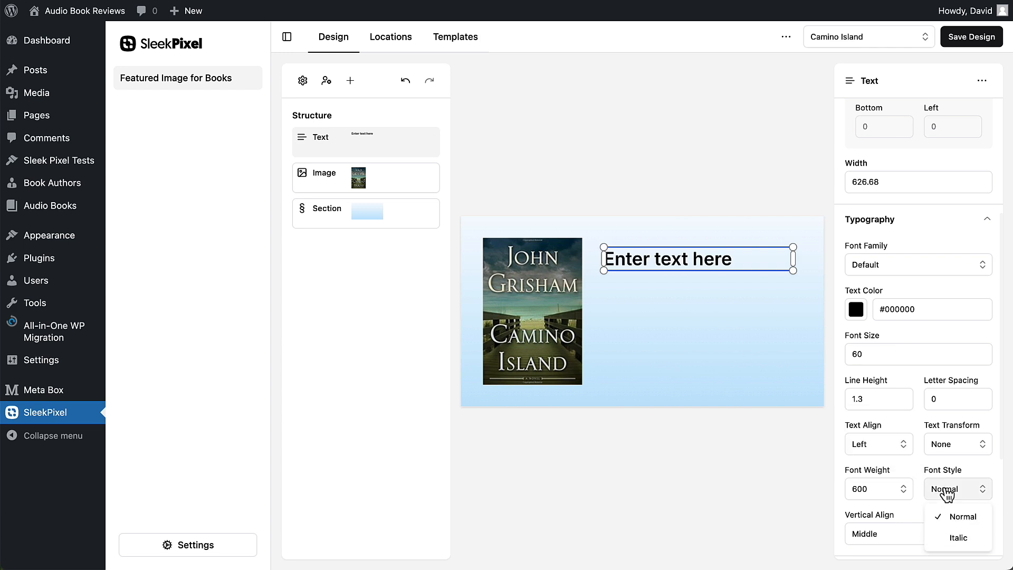
left_click(946, 493)
scroll(917, 483, "down", 1)
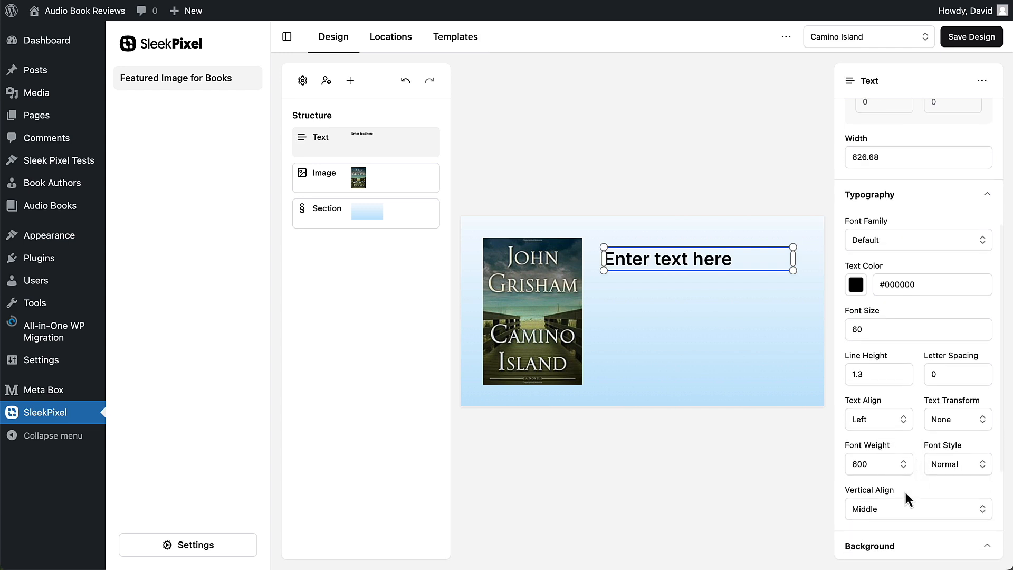
scroll(907, 504, "down", 3)
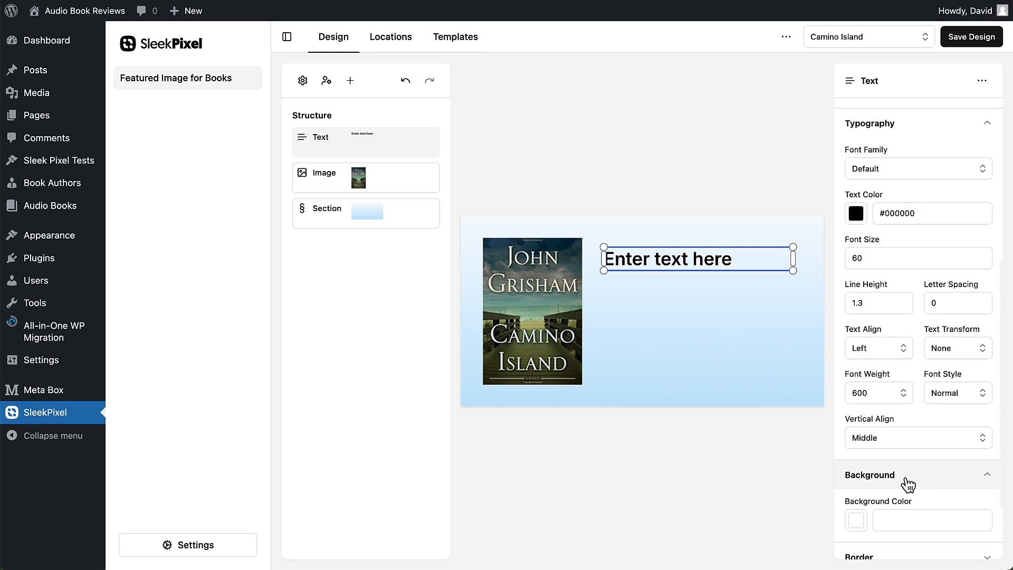
scroll(907, 482, "down", 4)
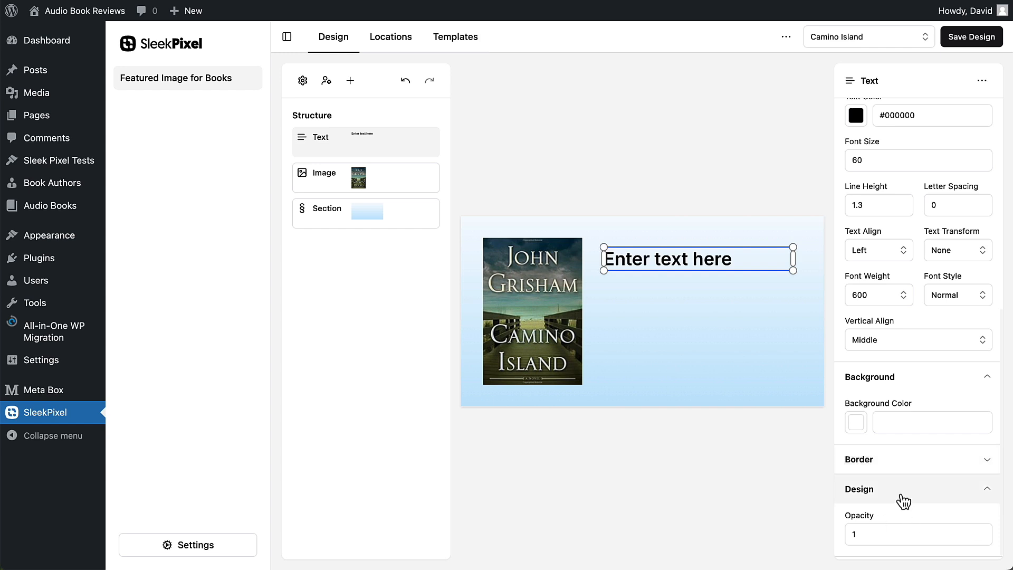
scroll(900, 502, "up", 15)
scroll(901, 500, "up", 1)
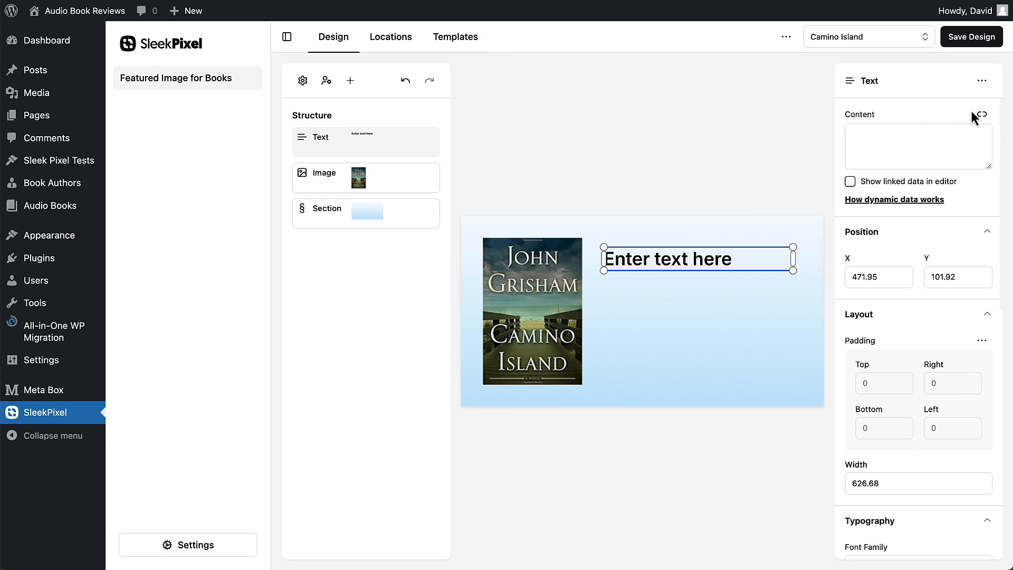
Link the text element's content to the post's Title as dynamic data and show the linked data in the editor
left_click(983, 116)
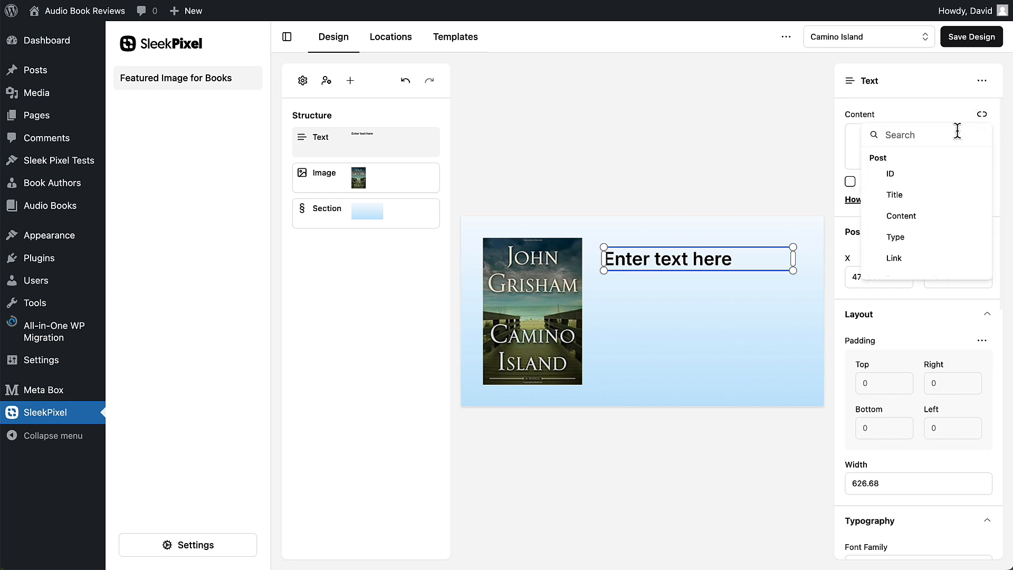
left_click(898, 195)
left_click(850, 181)
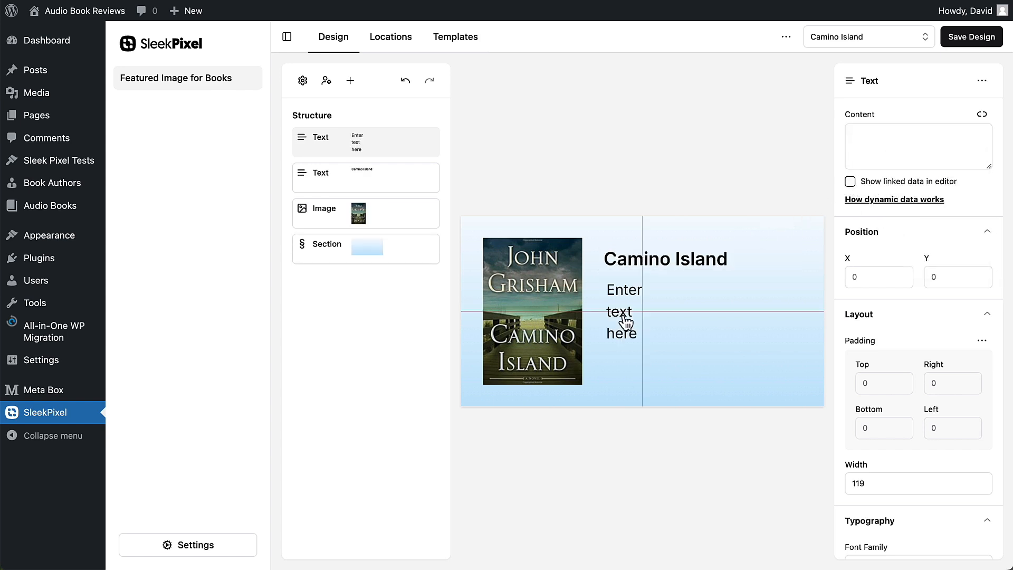
Widen the new text element to about 647 below the title, enter "Reviewed by {author.name}" as its content and show linked data in the editor
left_click_drag(623, 320, 804, 311)
left_click(862, 137)
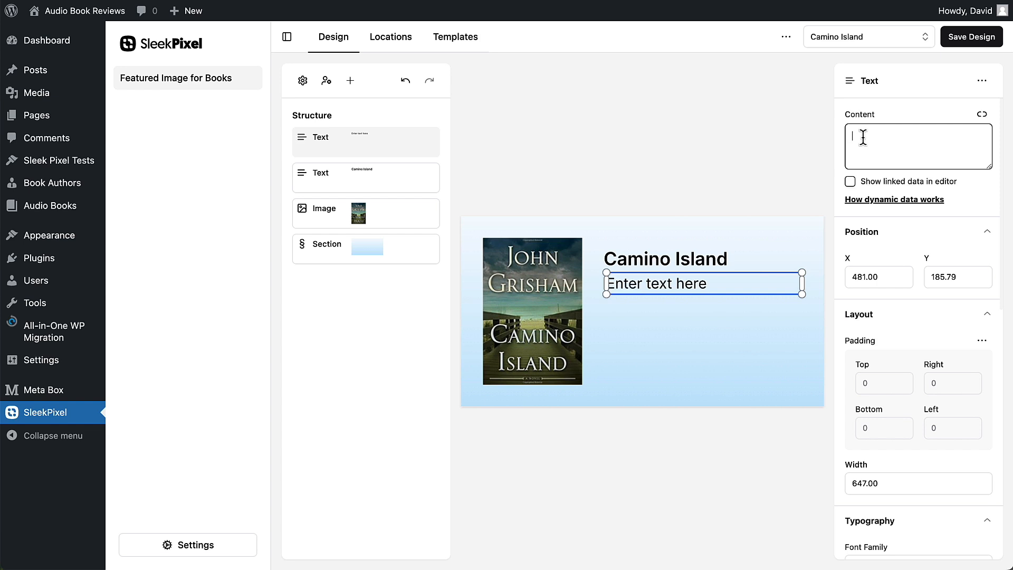
type("Reviewed by {")
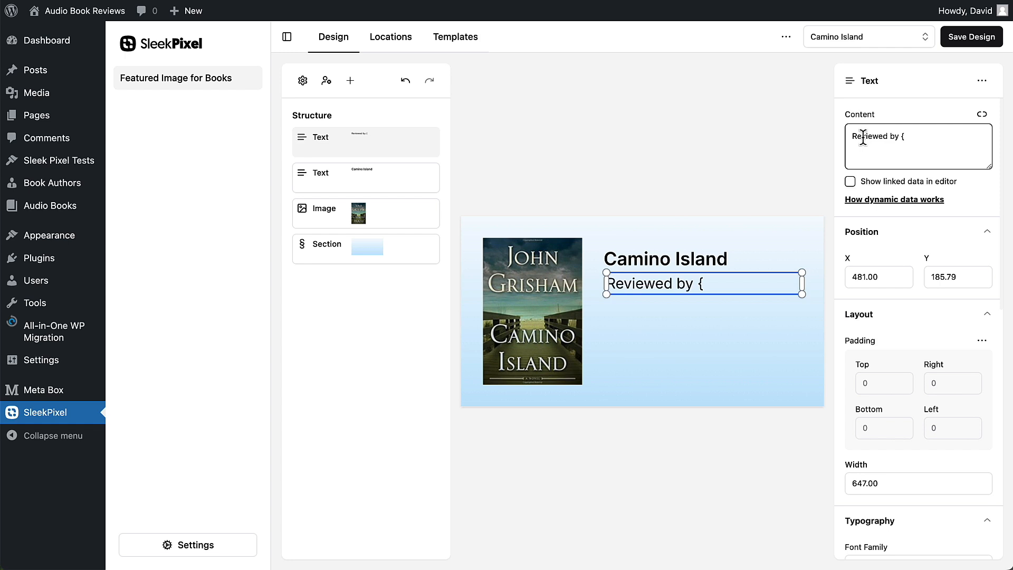
type("po")
type("thor")
type(".name")
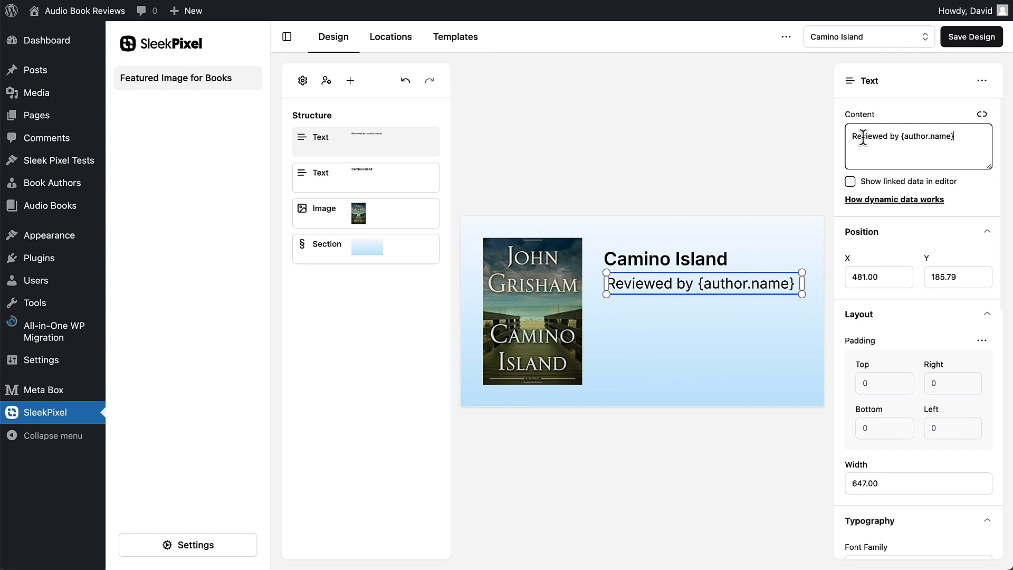
left_click(850, 183)
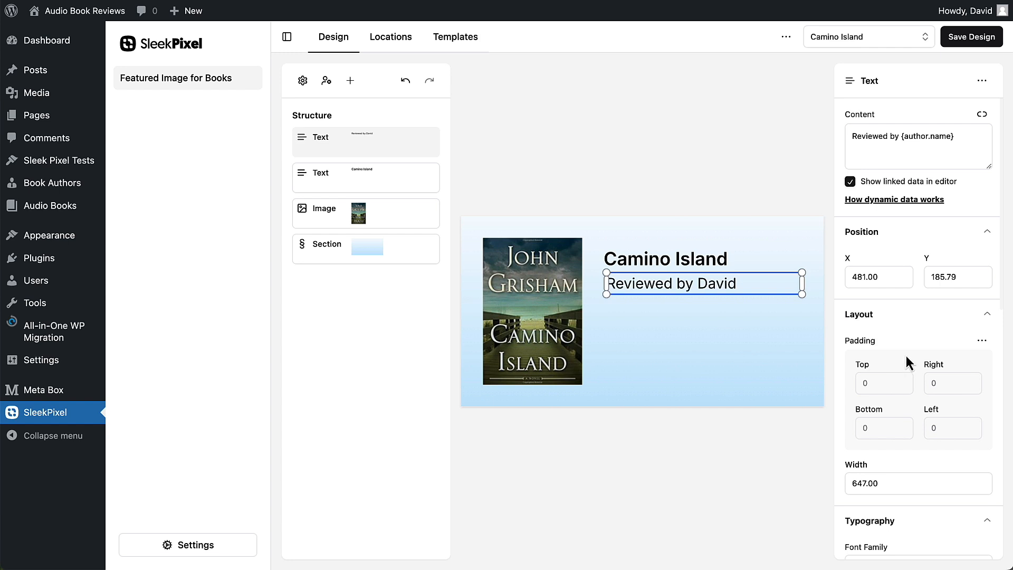
Set the reviewer line's font size to 40
scroll(906, 358, "down", 5)
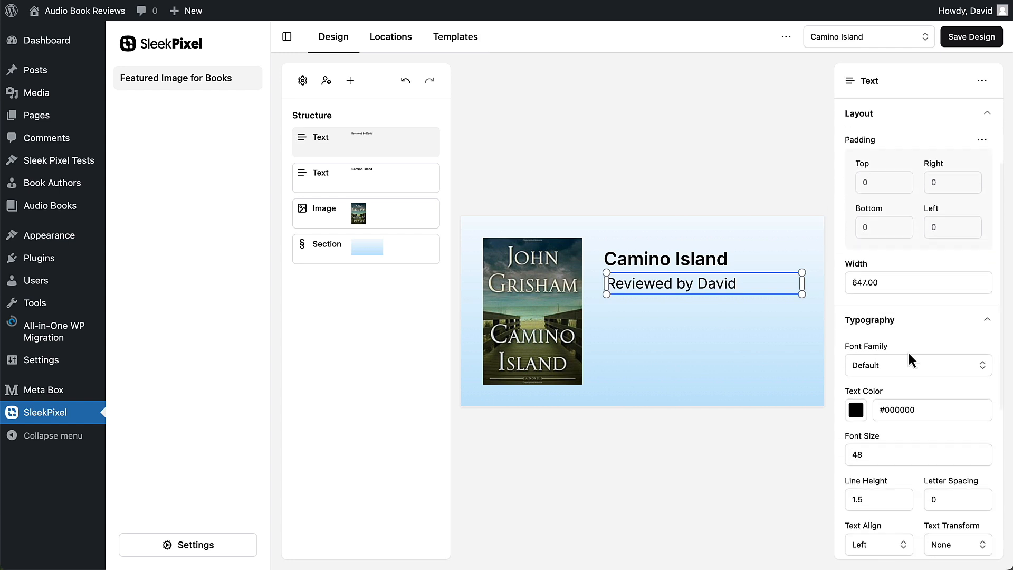
scroll(908, 353, "down", 1)
left_click(858, 413)
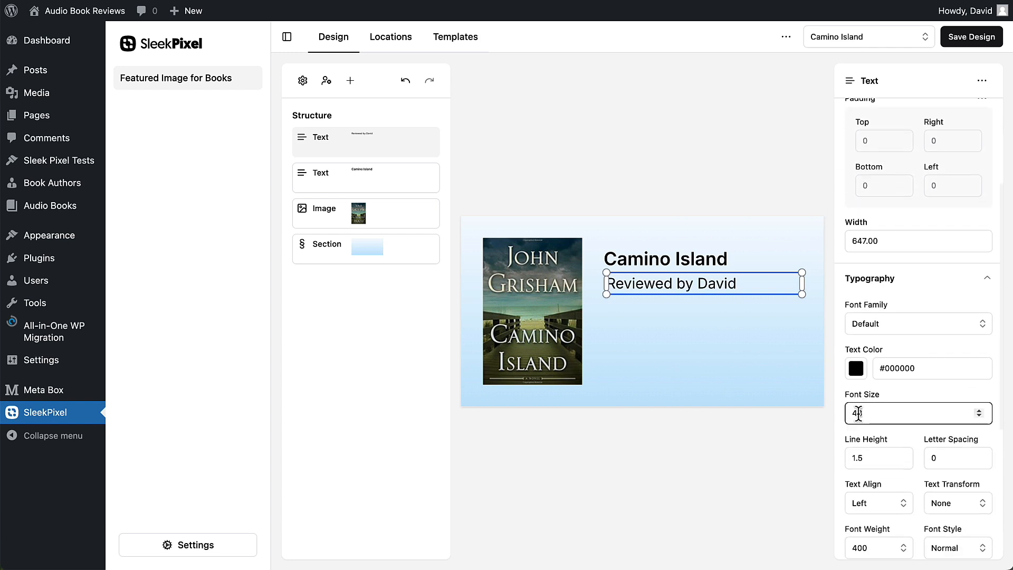
left_click_drag(858, 413, 871, 411)
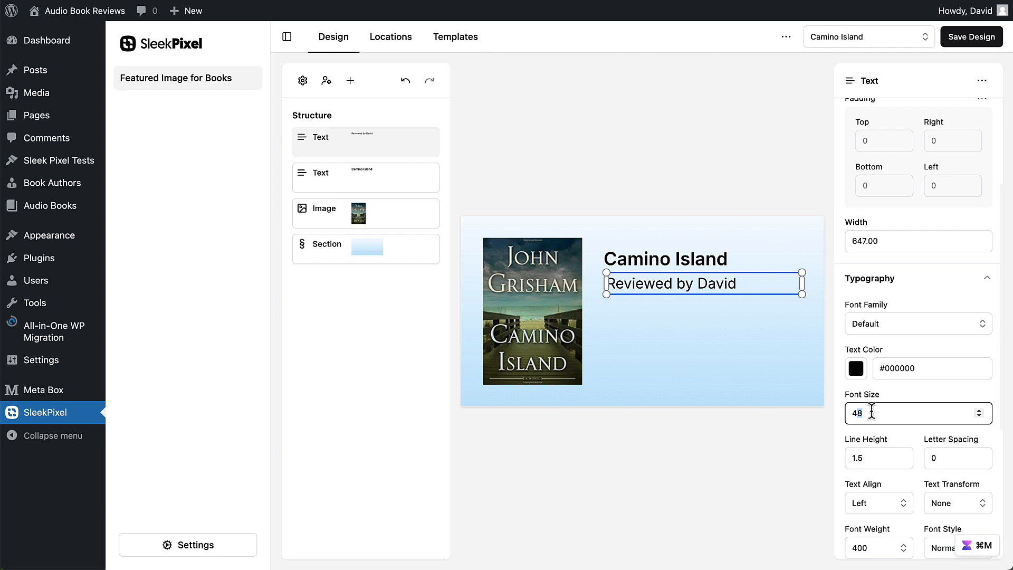
type("0")
left_click(679, 160)
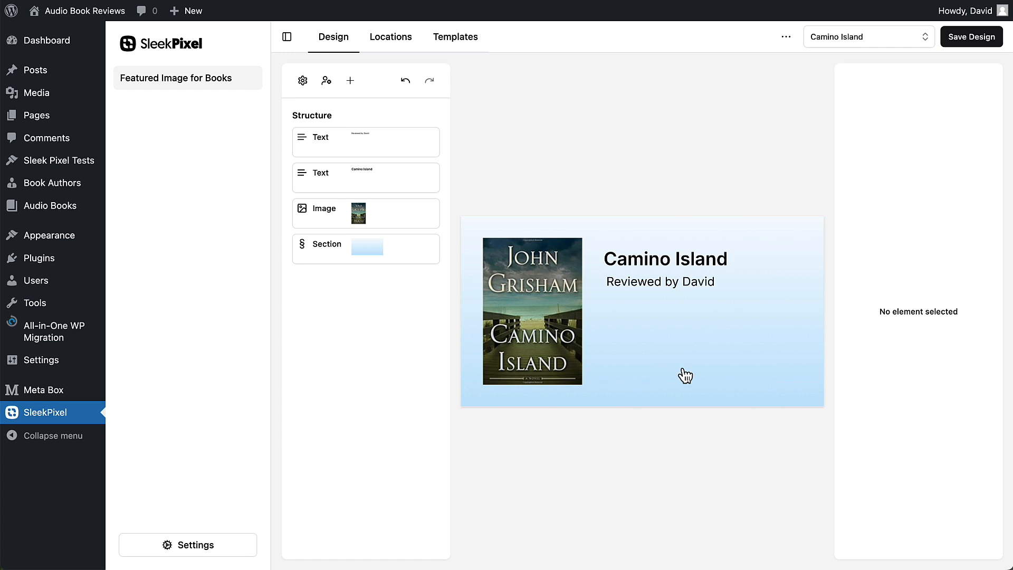
Add a text element about 528 wide at about position 600, 372, below the reviewer line in the image's lower part
left_click(349, 82)
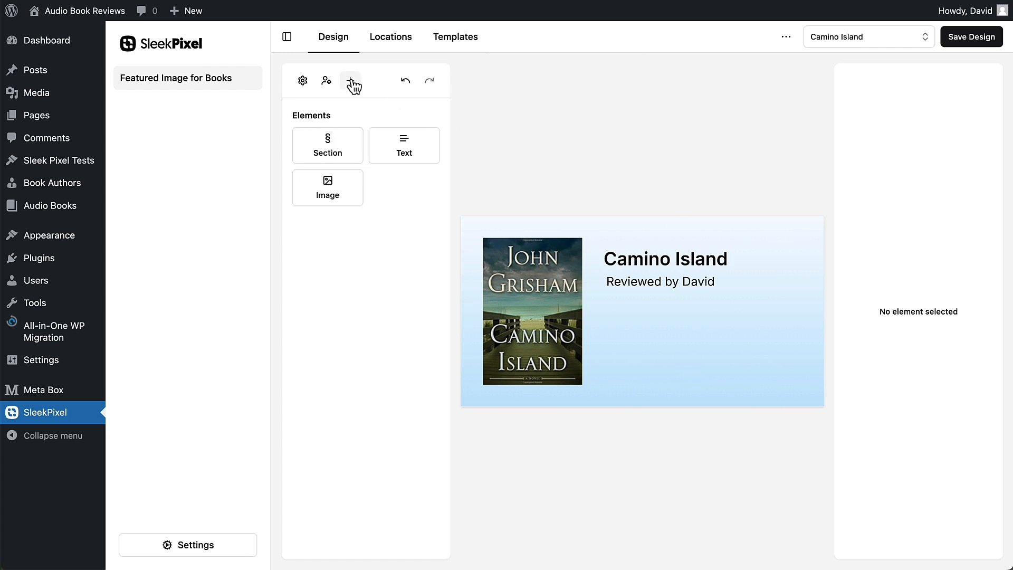
left_click(411, 153)
left_click_drag(478, 238, 805, 351)
left_click(753, 349)
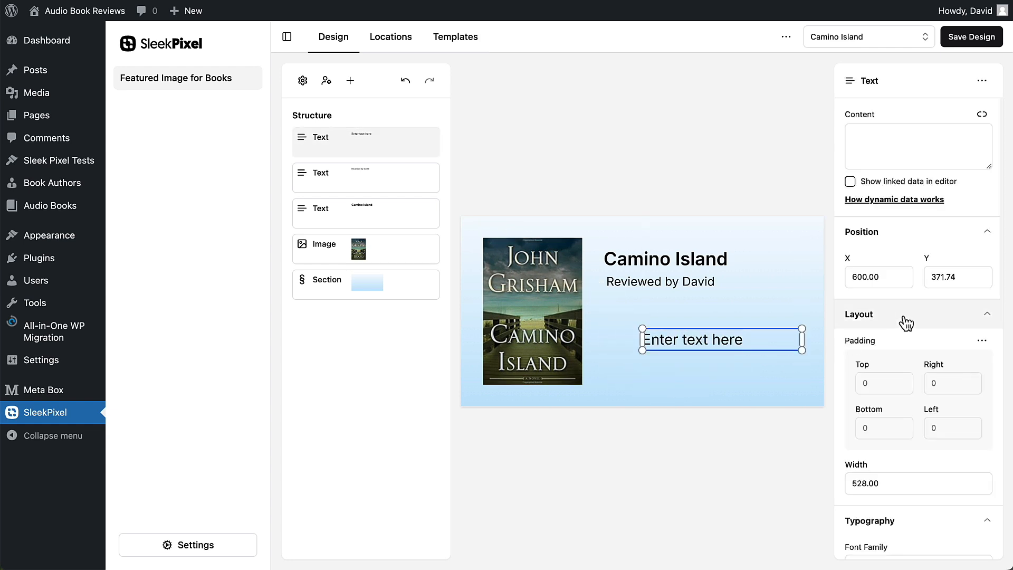
Set the new text element's font size to 28 and align its text right
scroll(915, 337, "down", 5)
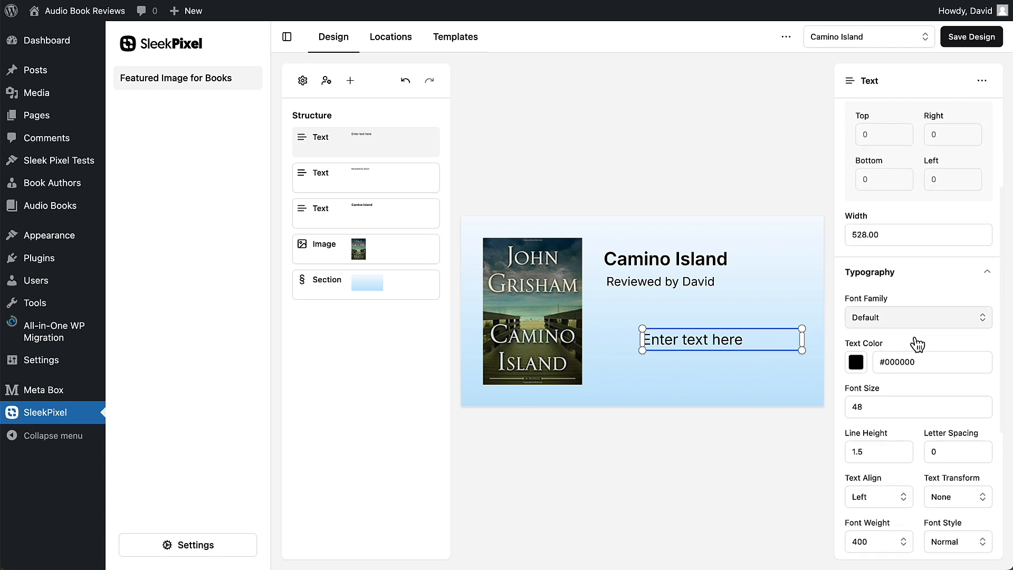
scroll(915, 344, "down", 2)
left_click_drag(864, 323, 848, 323)
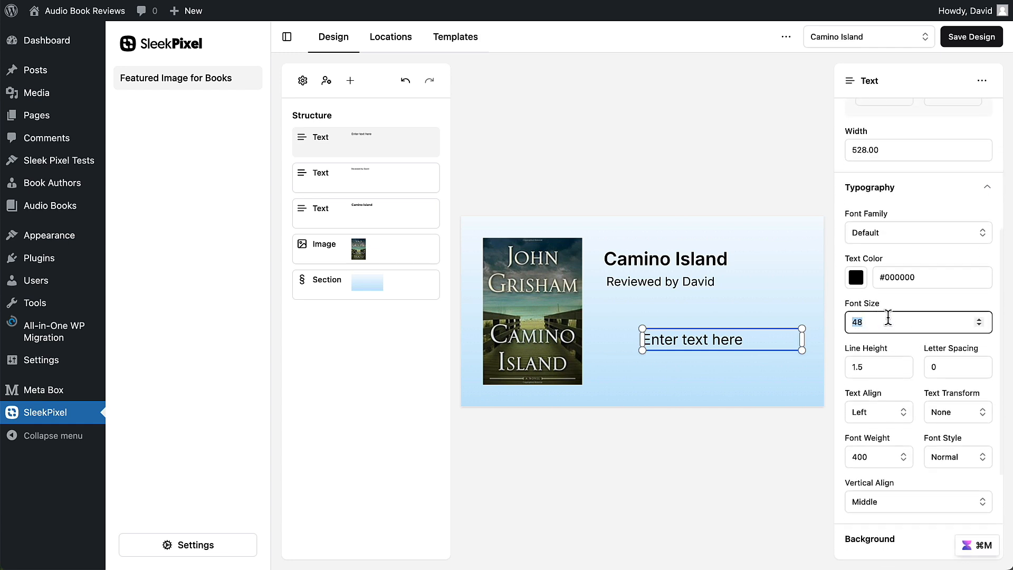
type("28")
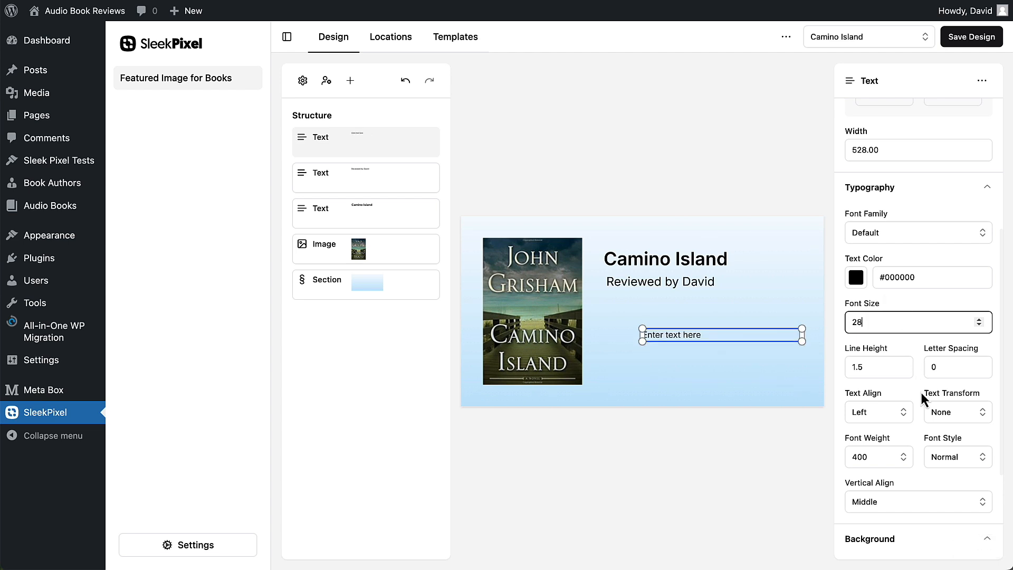
left_click(895, 413)
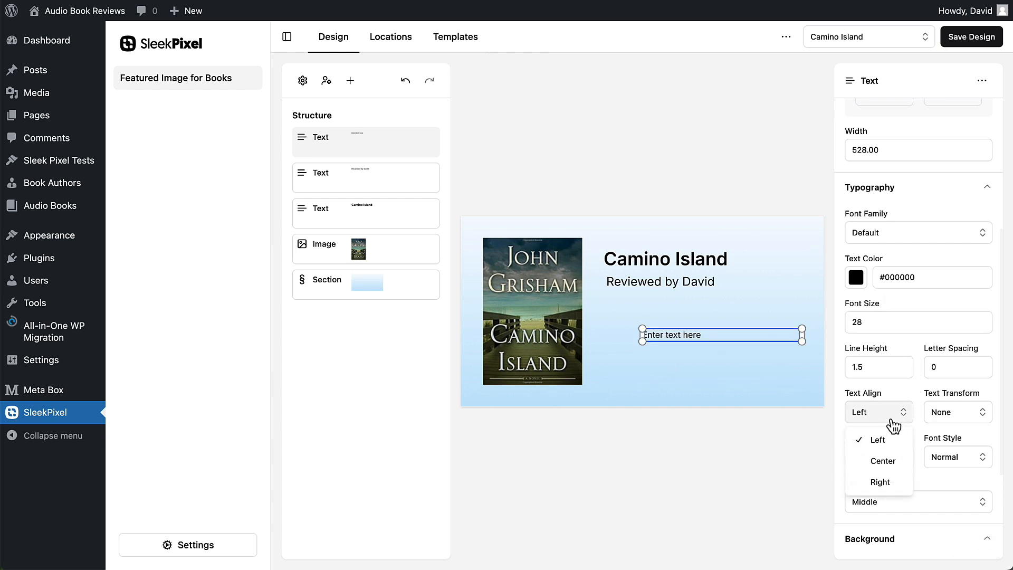
left_click(880, 482)
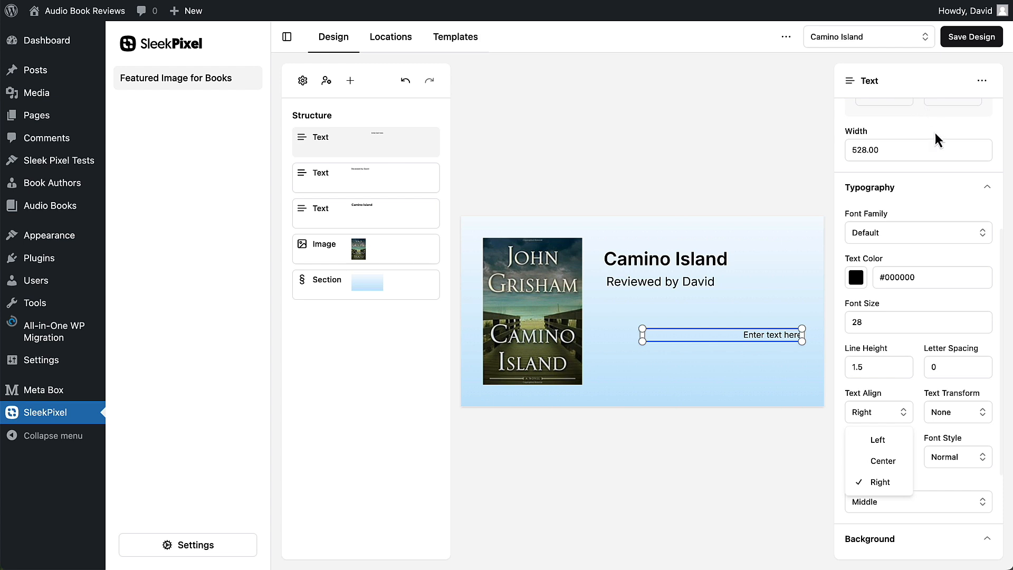
Link the text element's content to the Site Title as dynamic data and show the linked data in the editor
scroll(936, 132, "up", 6)
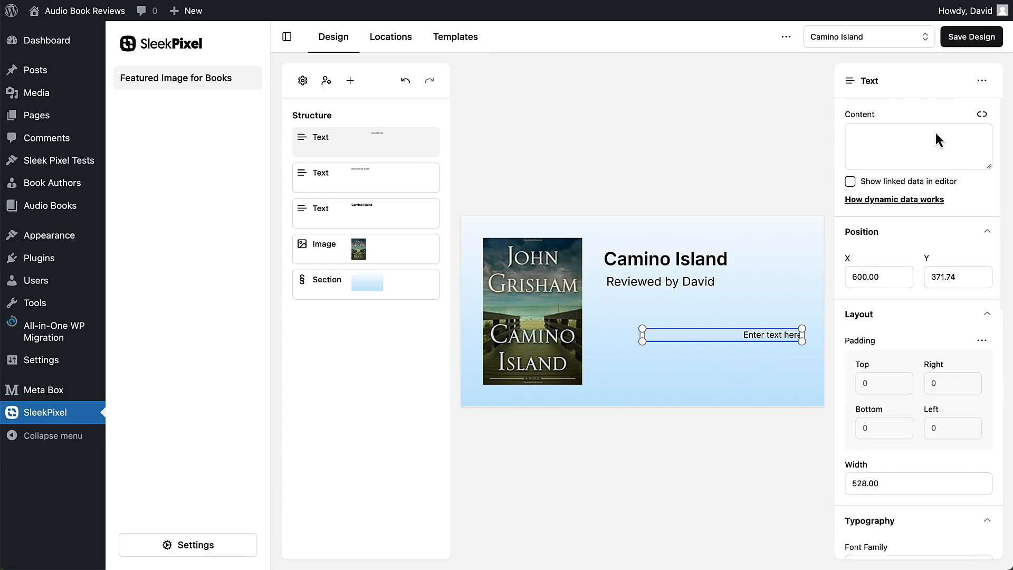
left_click(984, 118)
scroll(927, 181, "down", 5)
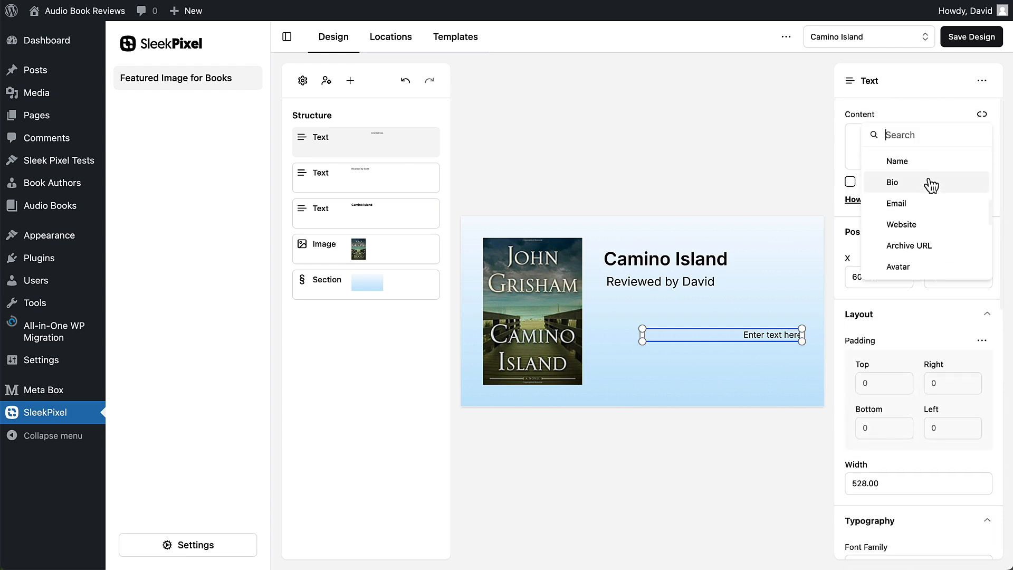
scroll(931, 185, "down", 3)
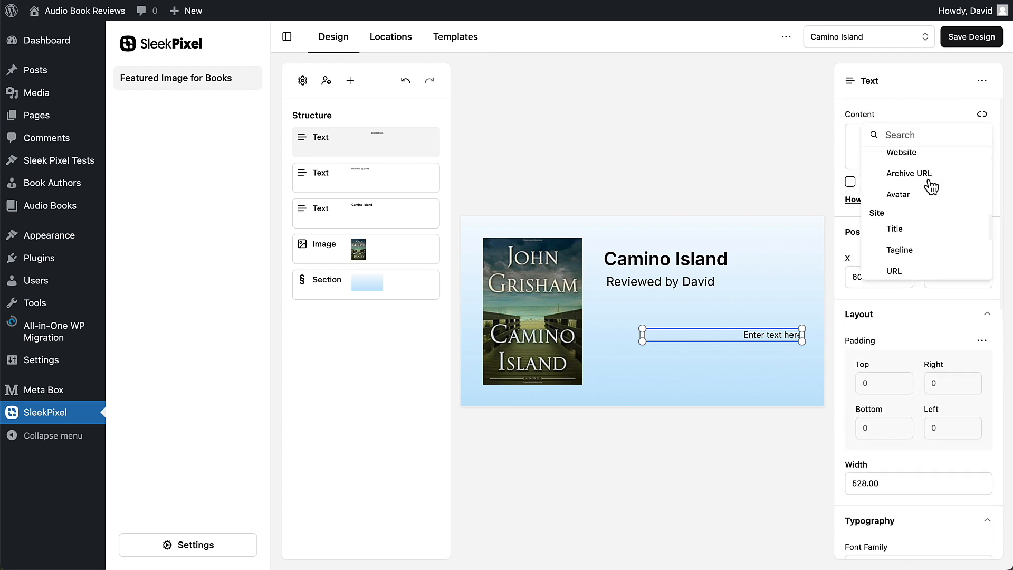
left_click(896, 226)
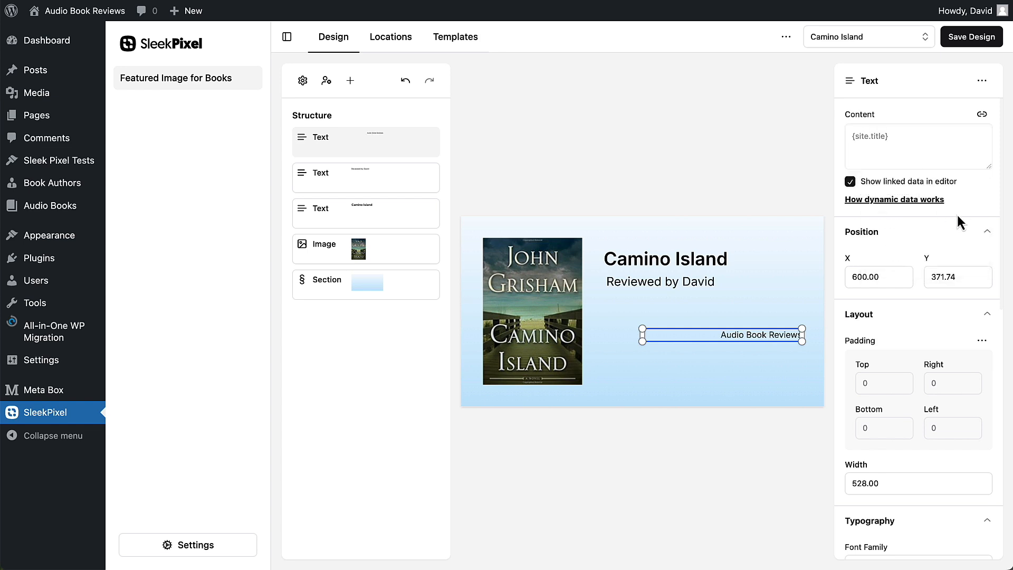
Add another text element about 461 wide at about position 667, 412, directly beneath the site title line
left_click(351, 81)
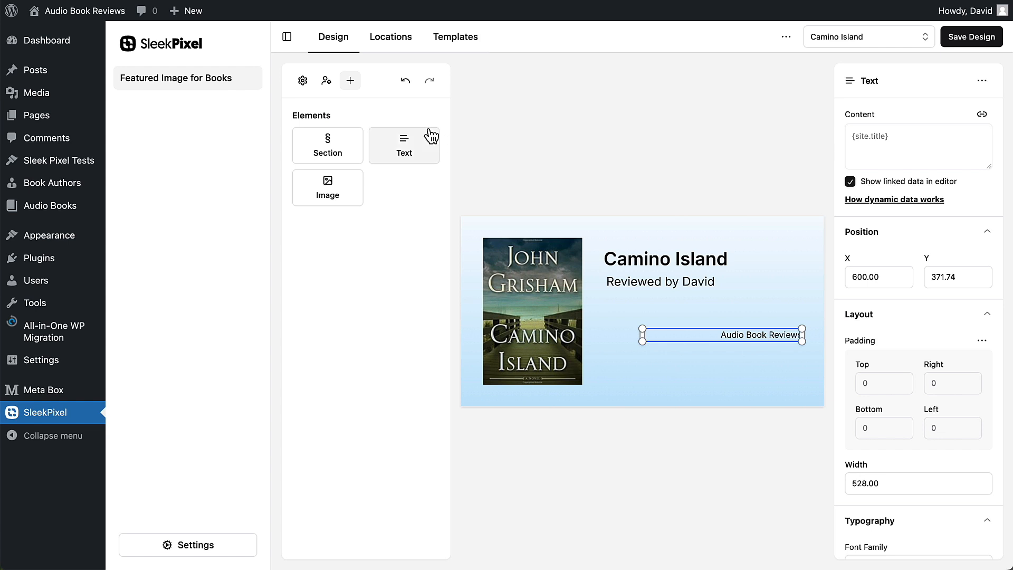
left_click_drag(409, 150, 798, 353)
left_click(691, 342)
mouse_move(690, 342)
left_mouse_down()
mouse_move(707, 370)
mouse_move(707, 351)
left_mouse_up()
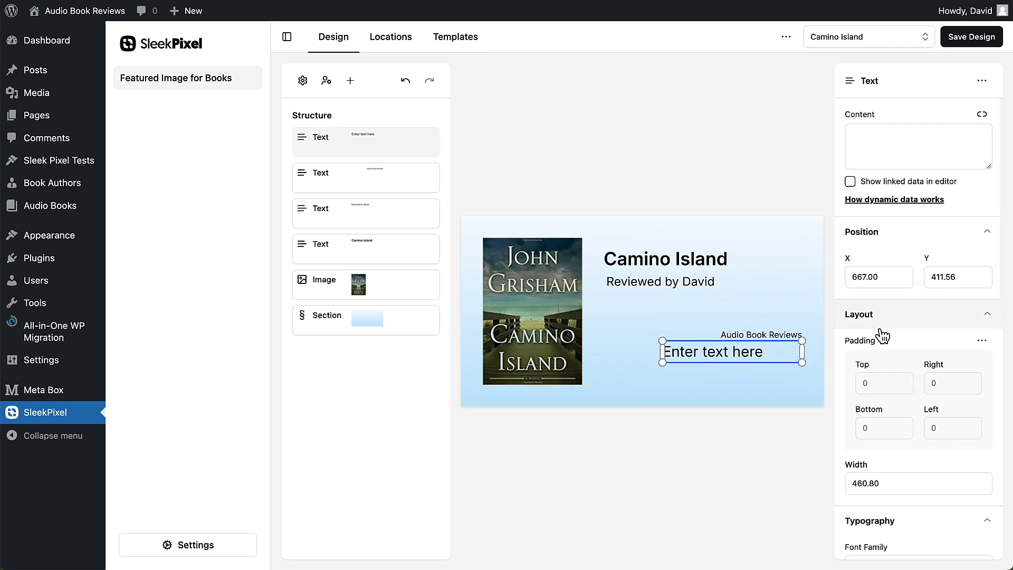
Format the text element beneath the site title with font size 28 and right text alignment
scroll(876, 335, "down", 5)
scroll(881, 332, "down", 3)
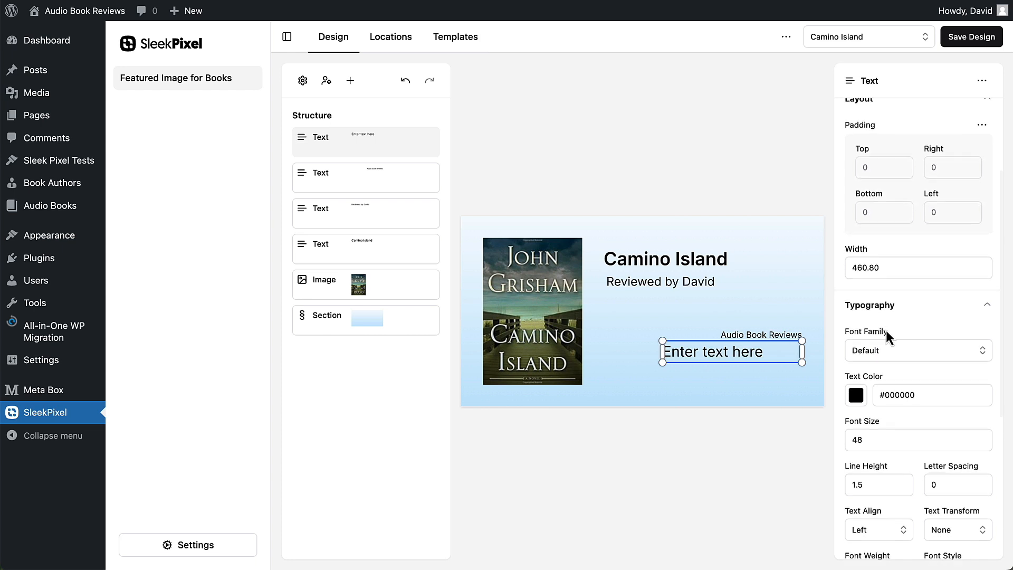
left_click_drag(868, 365, 851, 368)
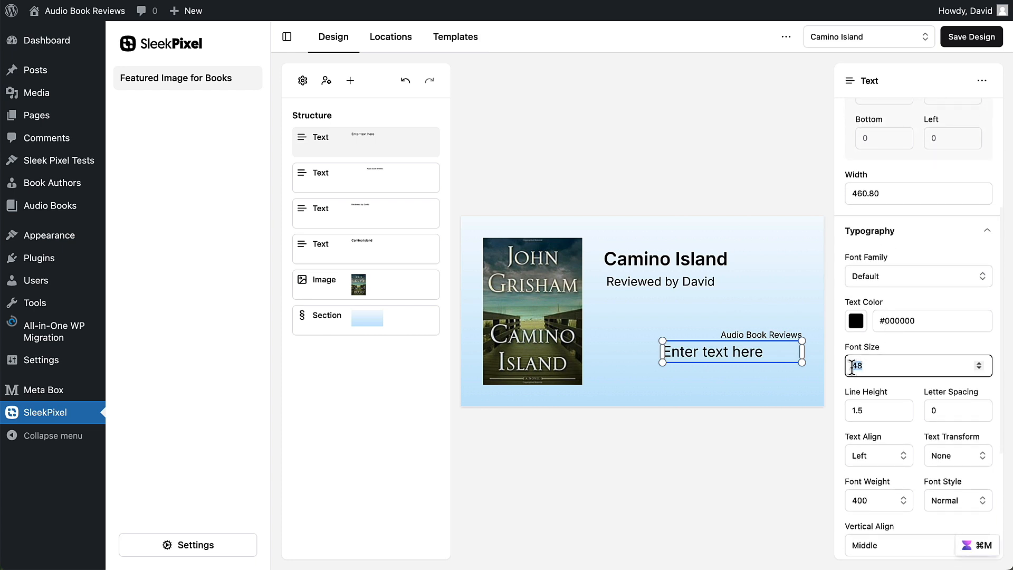
type("28")
scroll(900, 397, "down", 1)
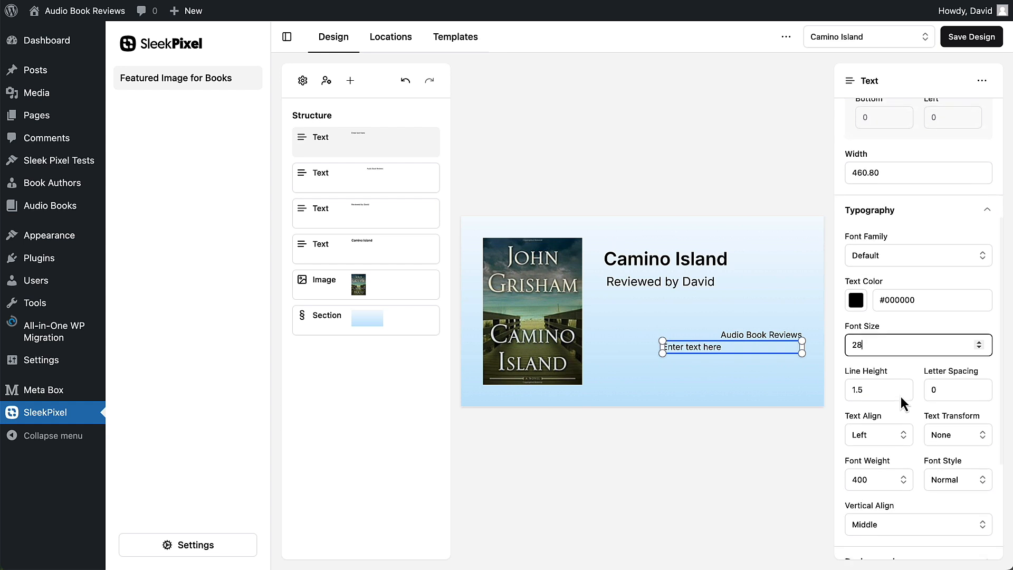
left_click(882, 425)
left_click(880, 497)
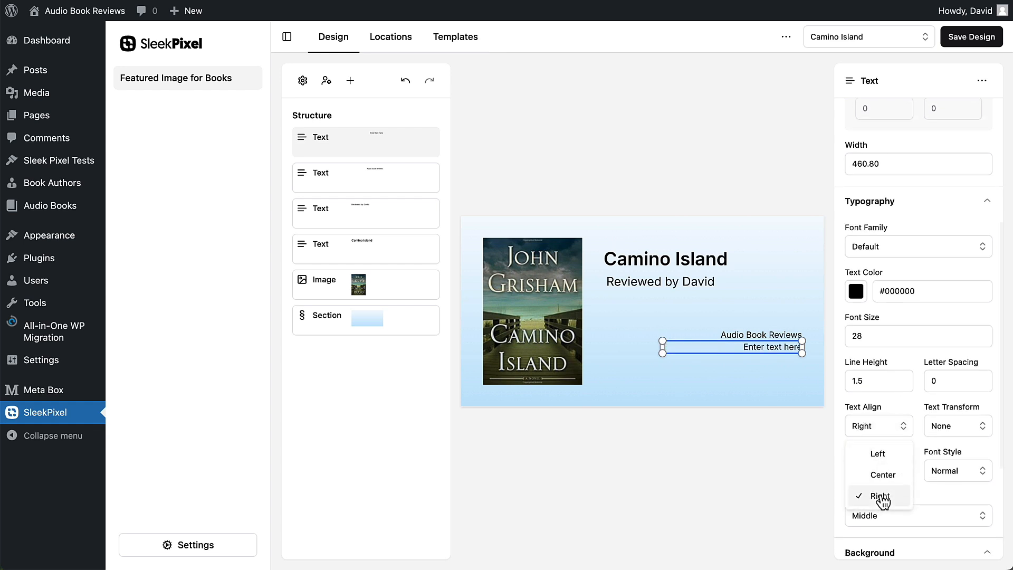
Link the lowest text element's content to the Site Tagline as dynamic data and show the linked data in the editor
scroll(898, 140, "up", 5)
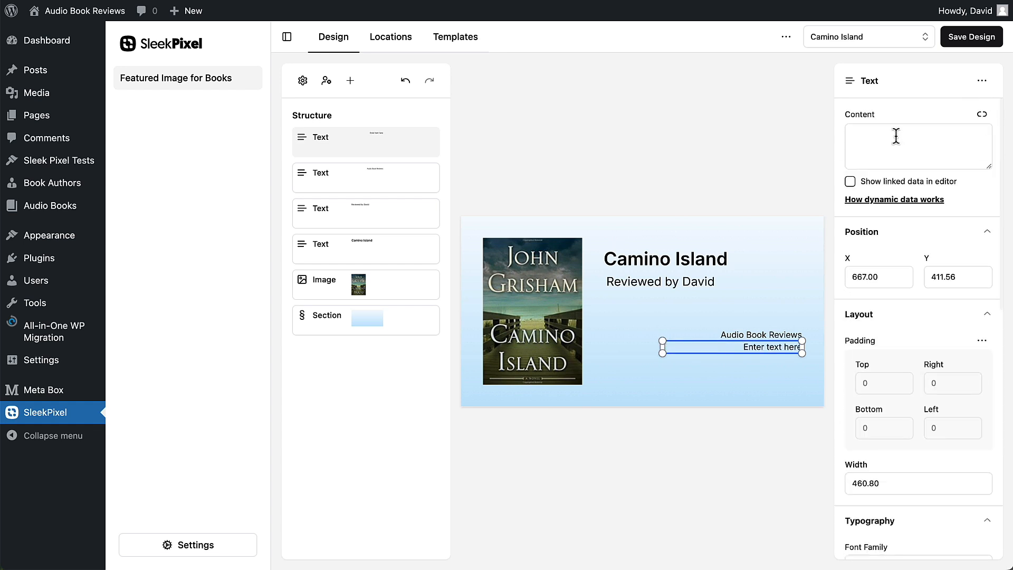
left_click(982, 114)
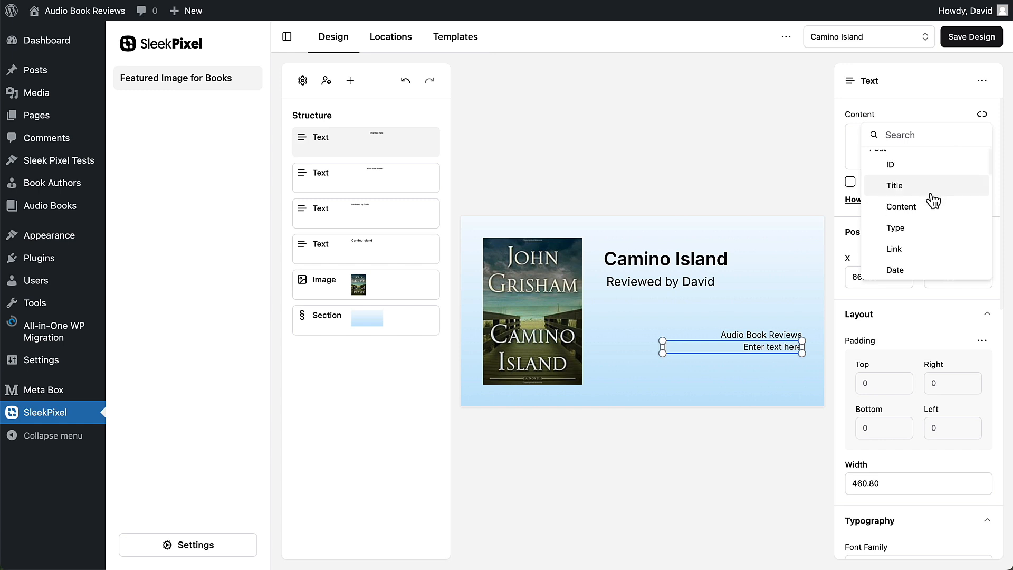
scroll(932, 203, "down", 8)
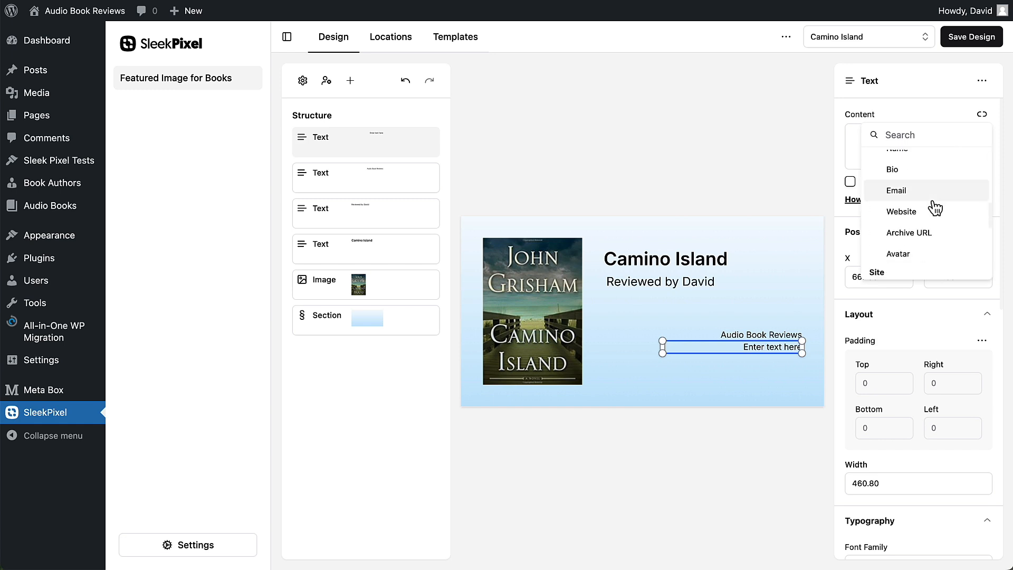
scroll(934, 206, "down", 3)
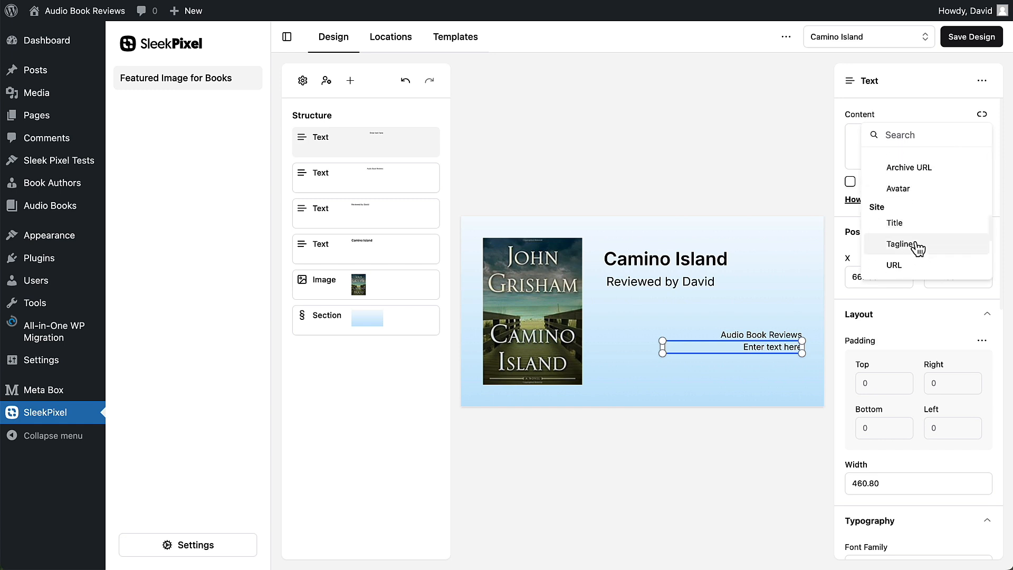
left_click(918, 245)
left_click(850, 181)
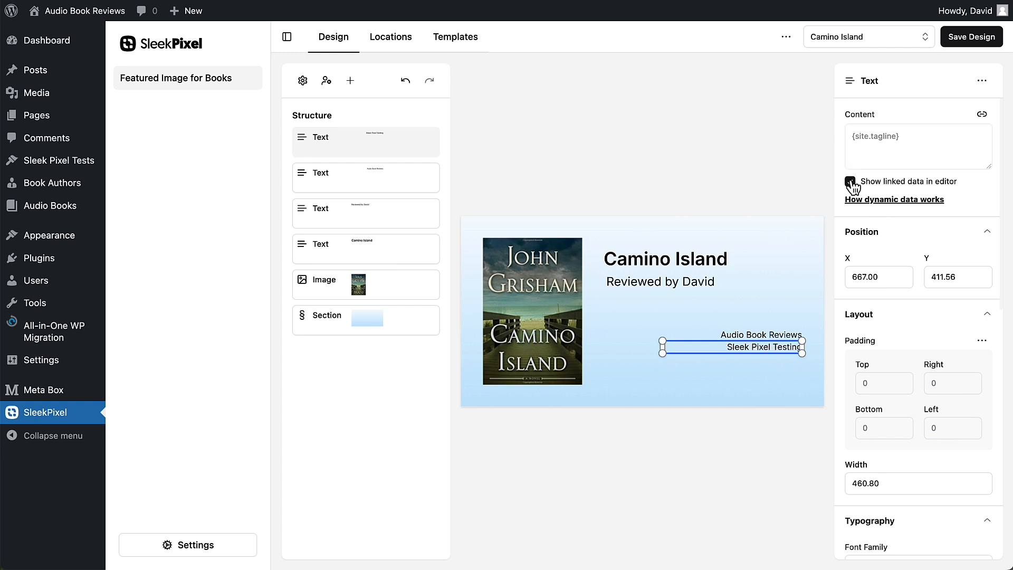
Save the featured image design and open its location conditions
left_click(738, 481)
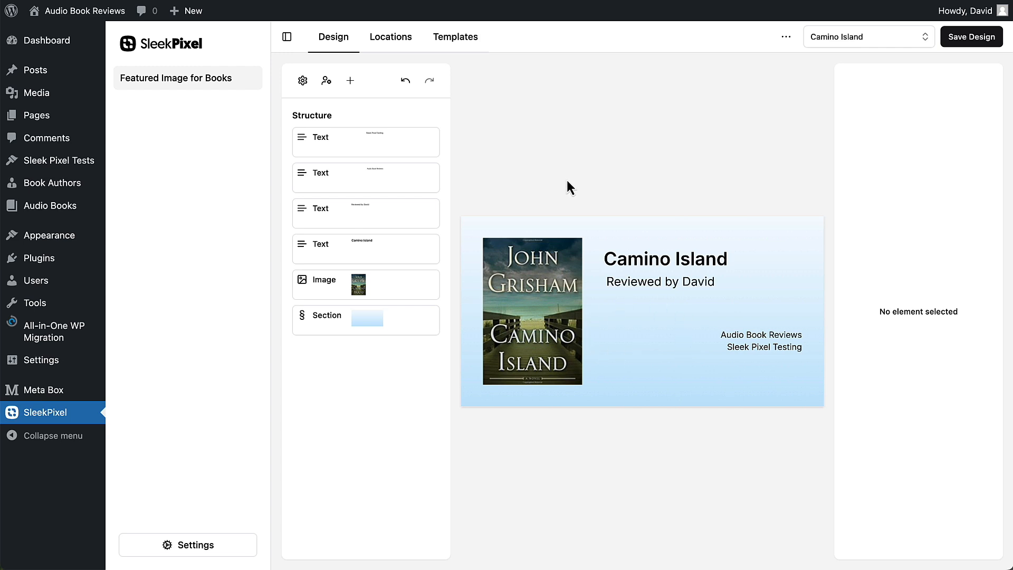
left_click(964, 46)
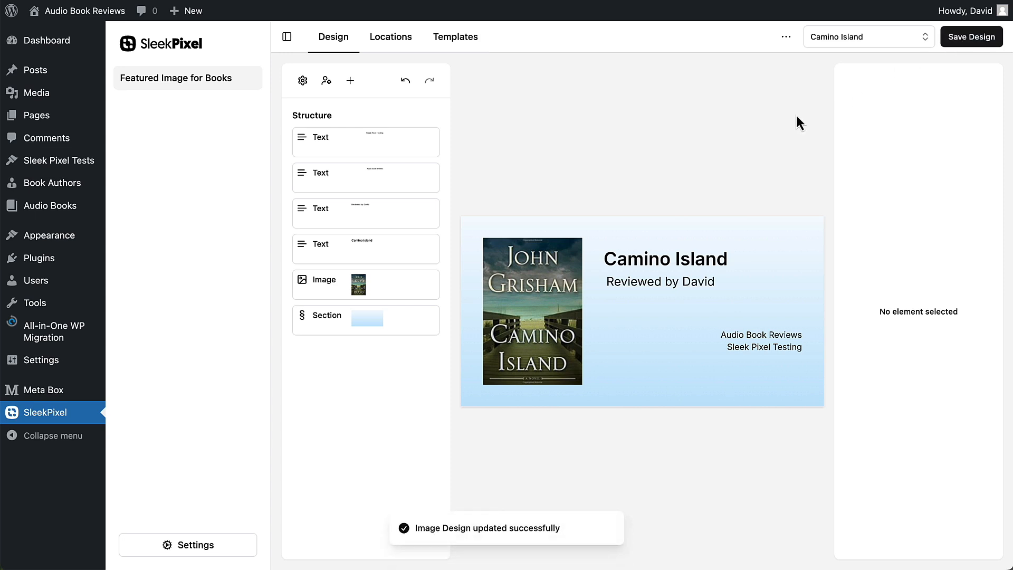
left_click(392, 47)
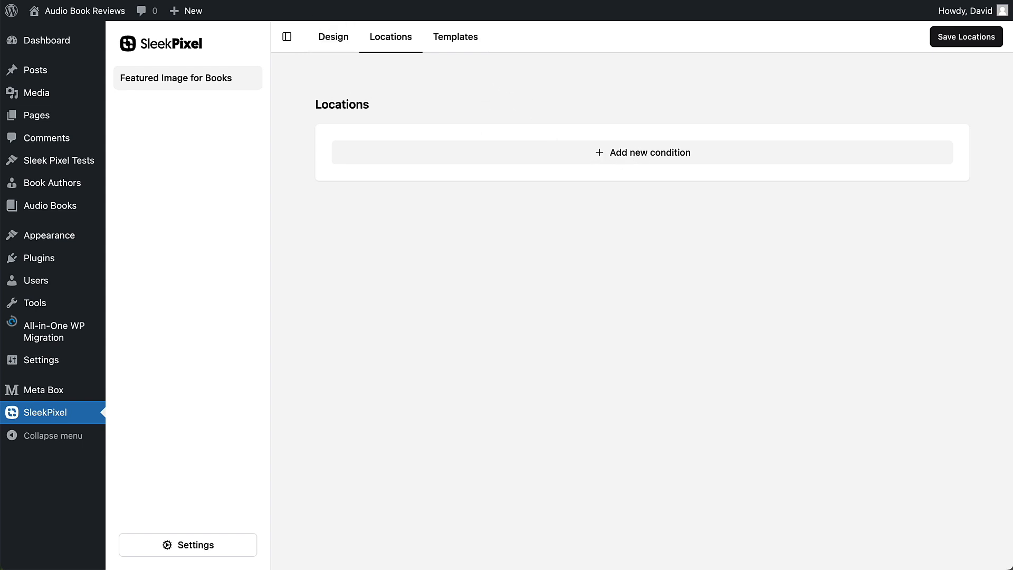
View the Books archive on the site's front end to examine the audio book posts' current featured images
left_click(263, 0)
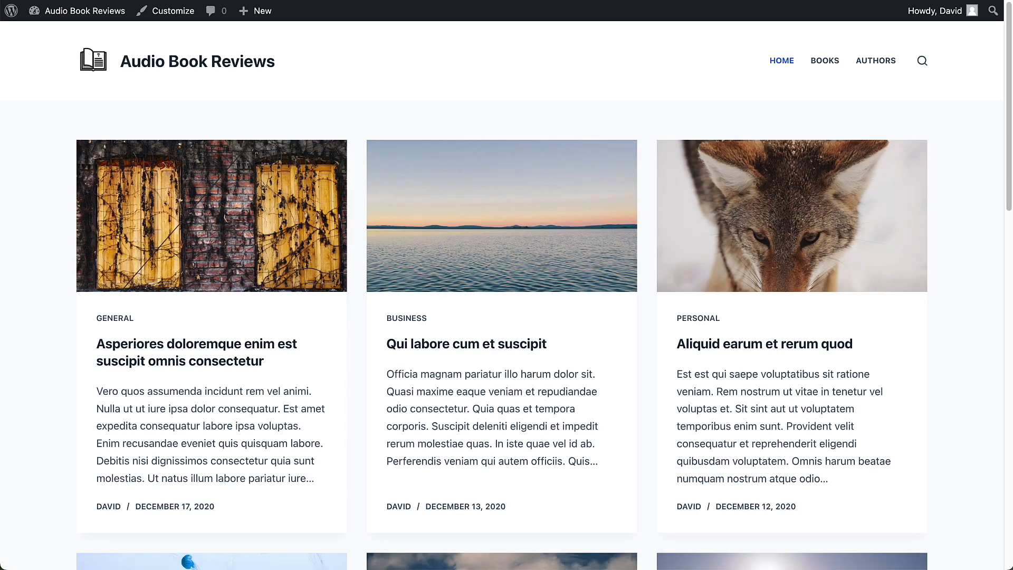
left_click(825, 63)
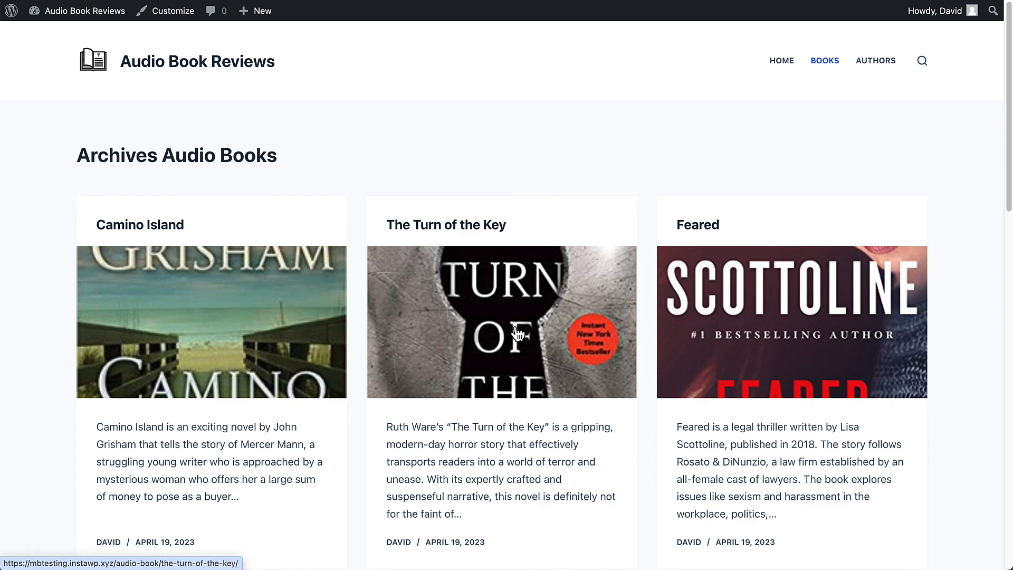
Open the Camino Island audio book post on the front end to examine its current featured image
left_click(275, 323)
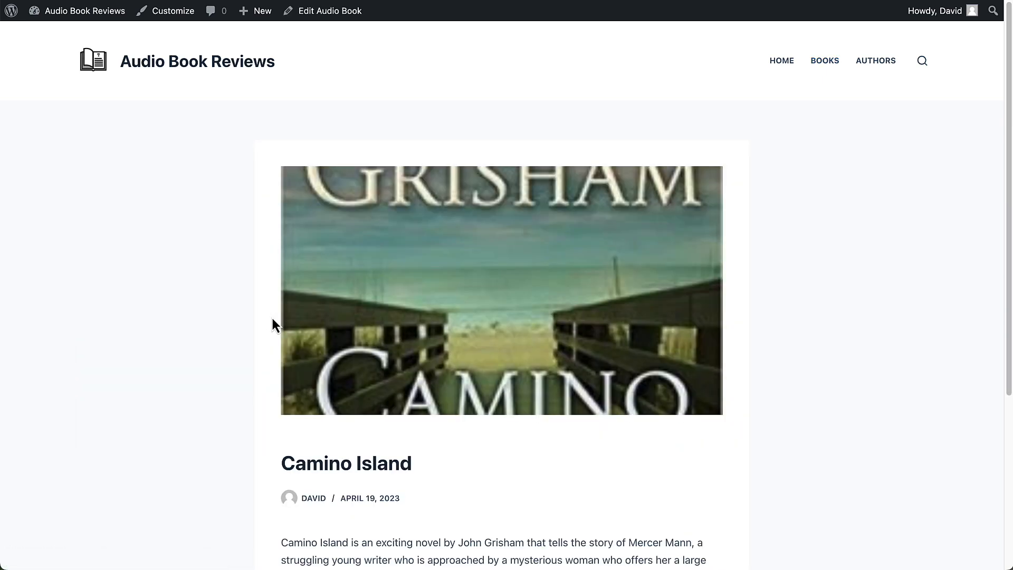
left_click(780, 63)
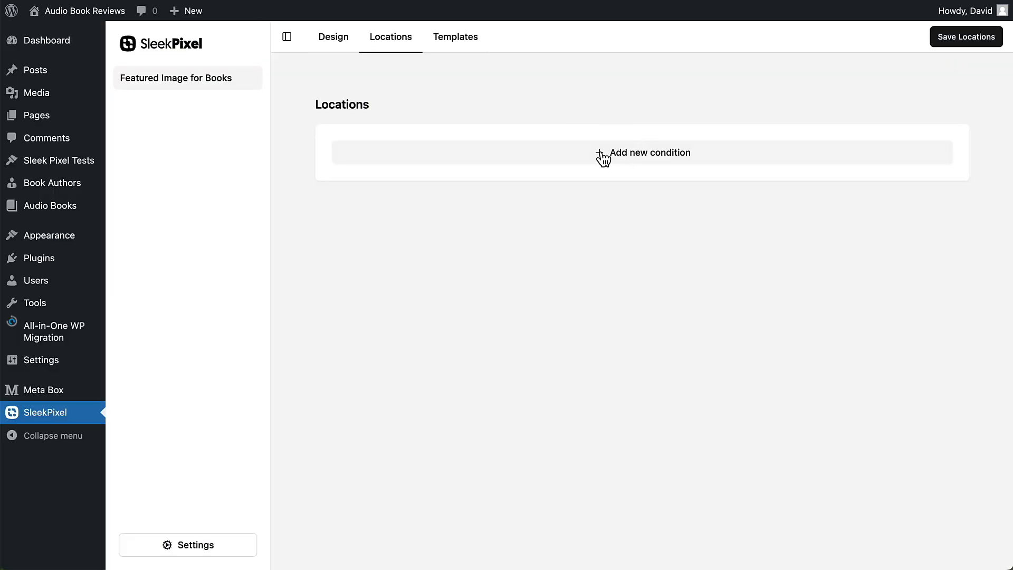
Add a Featured Image location condition where Post Type is equal to Audio Books and save the locations
left_click(603, 154)
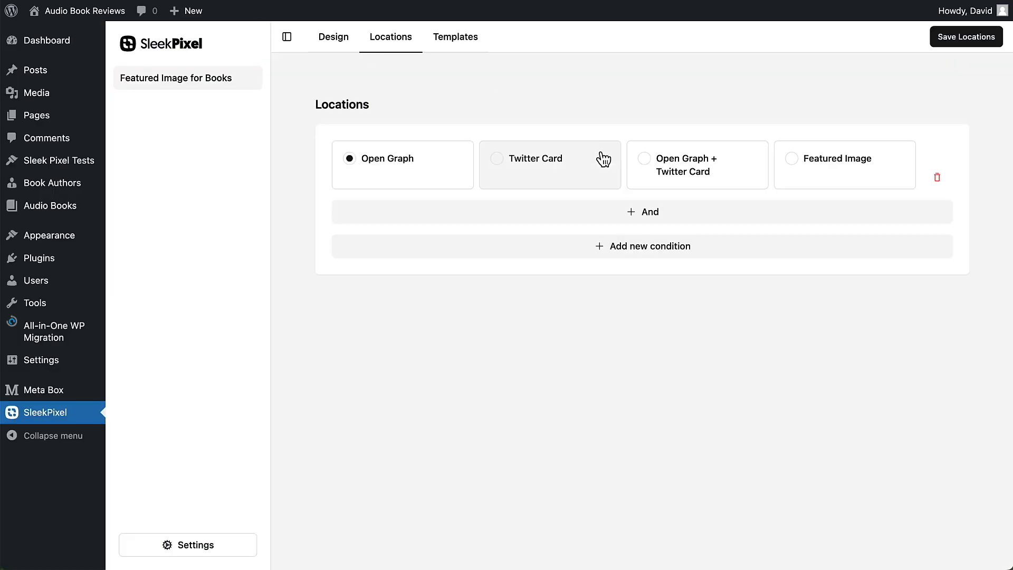
left_click(793, 160)
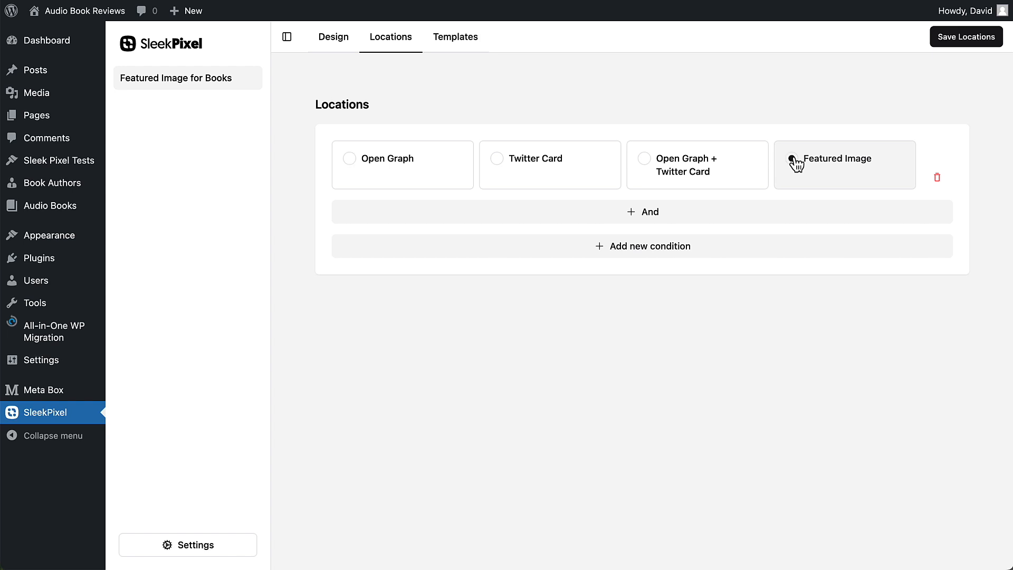
left_click(641, 216)
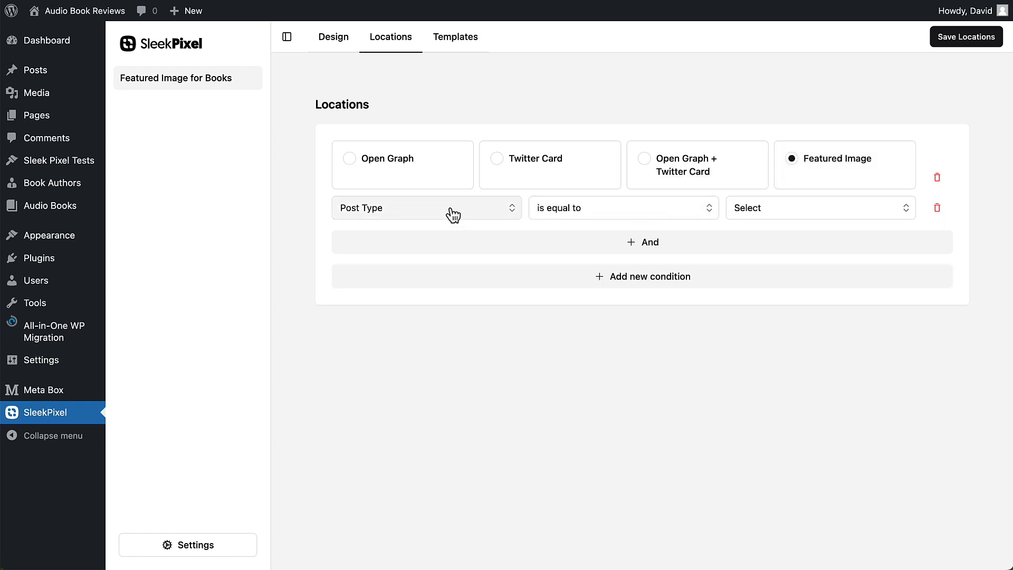
left_click(786, 214)
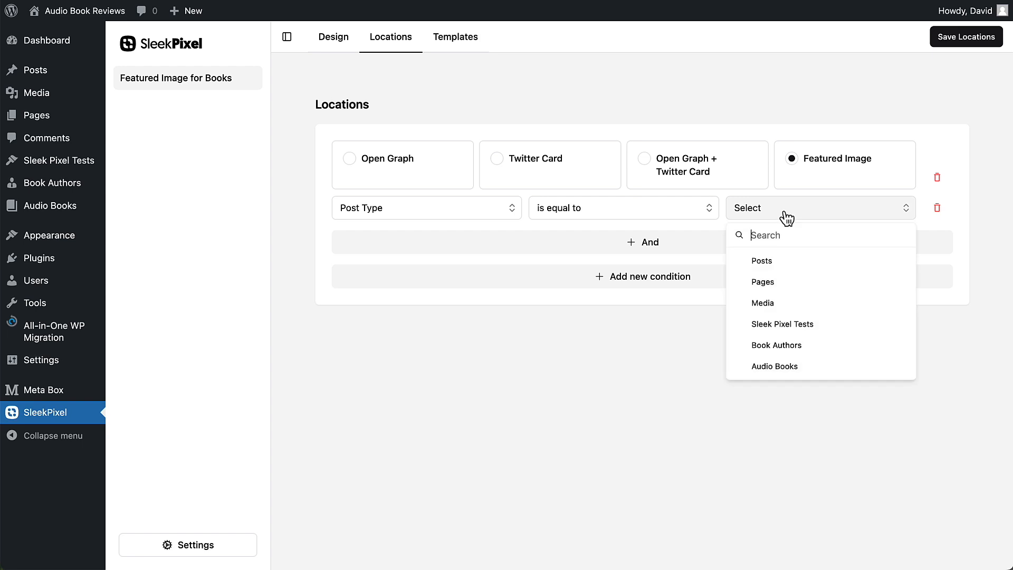
left_click(777, 369)
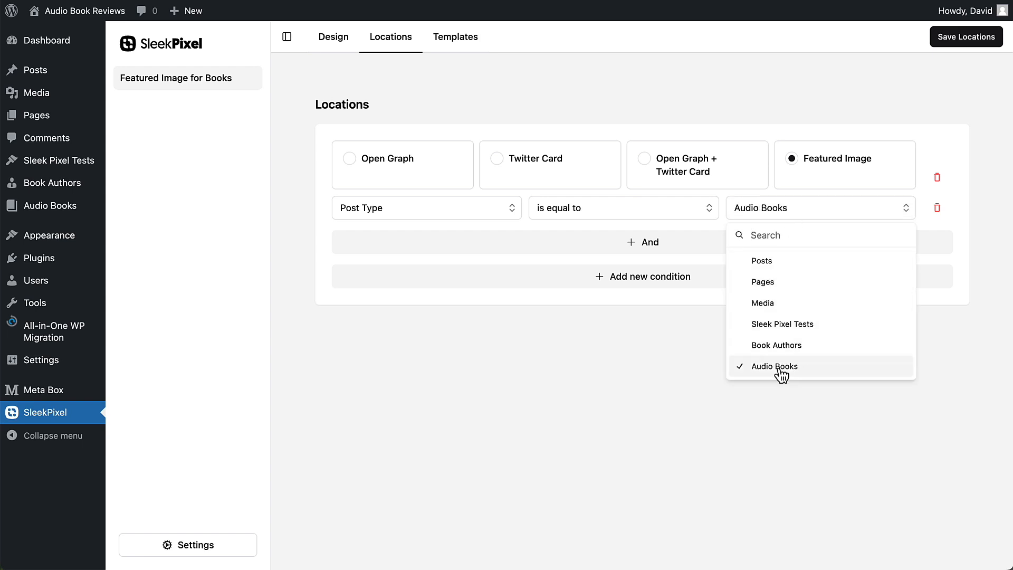
left_click(720, 260)
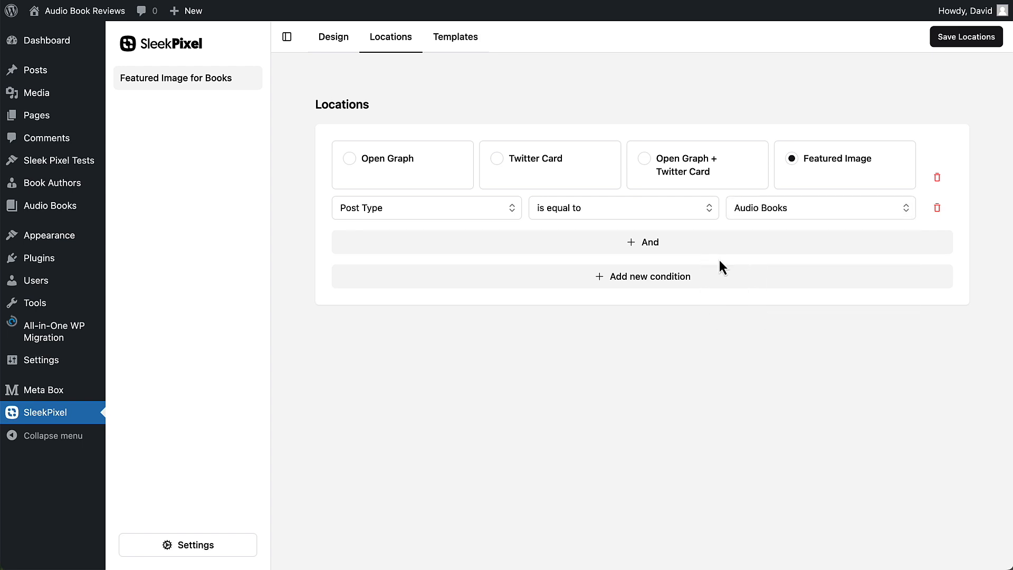
left_click(955, 39)
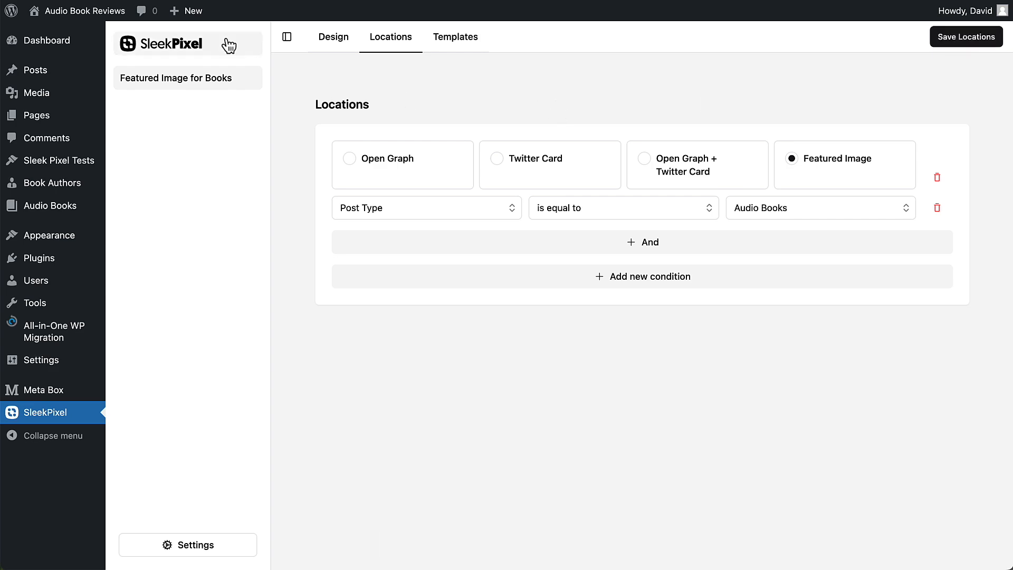
Examine the featured images in the front-end Audio Books archive and in The Sea Queen post
left_click(274, 0)
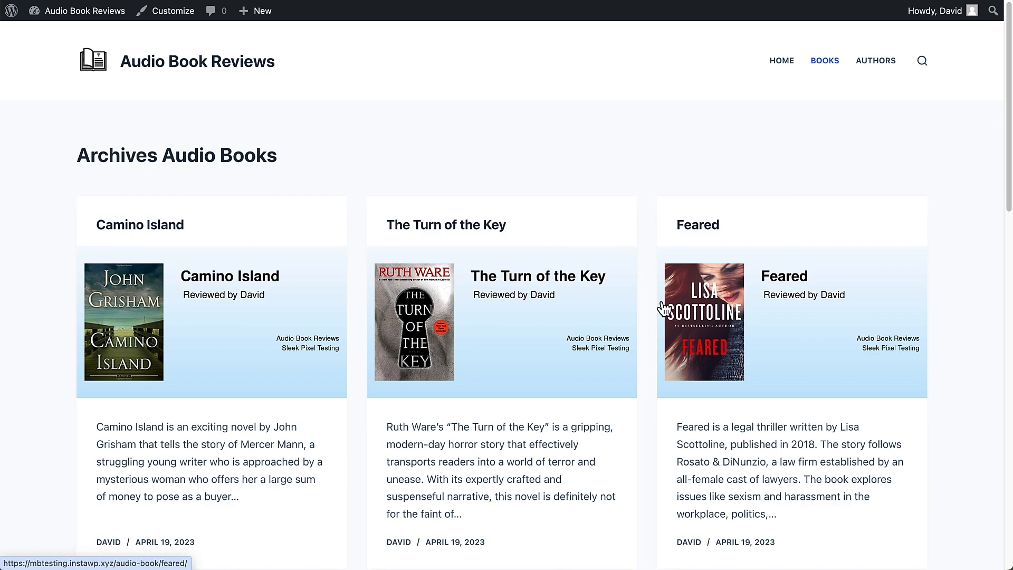
scroll(305, 306, "down", 8)
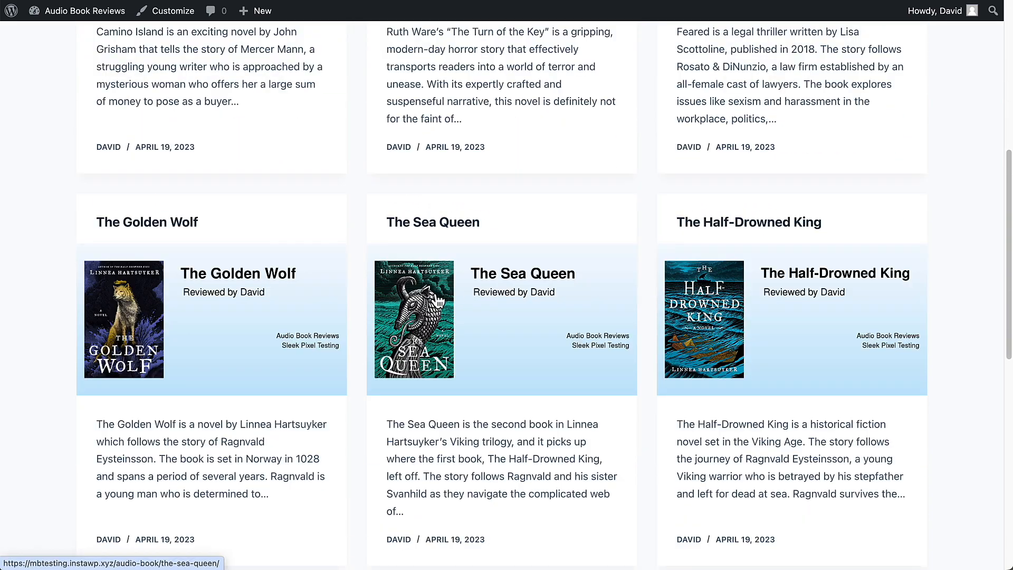
left_click(427, 300)
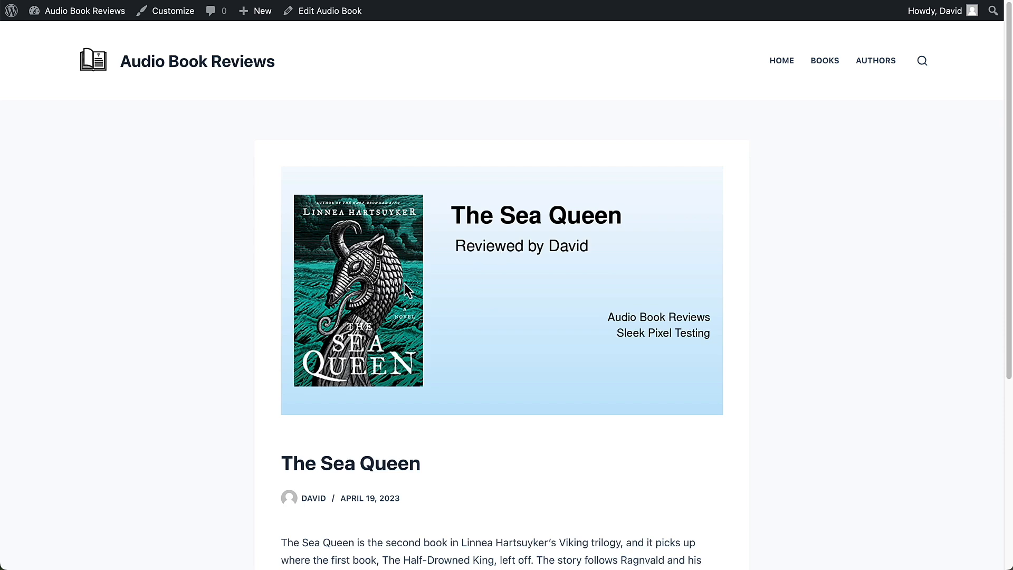
scroll(429, 283, "down", 4)
scroll(430, 285, "up", 4)
Search The Sea Queen post's page source for "og" to check for Open Graph image tags, then close the source view
right_click(287, 113)
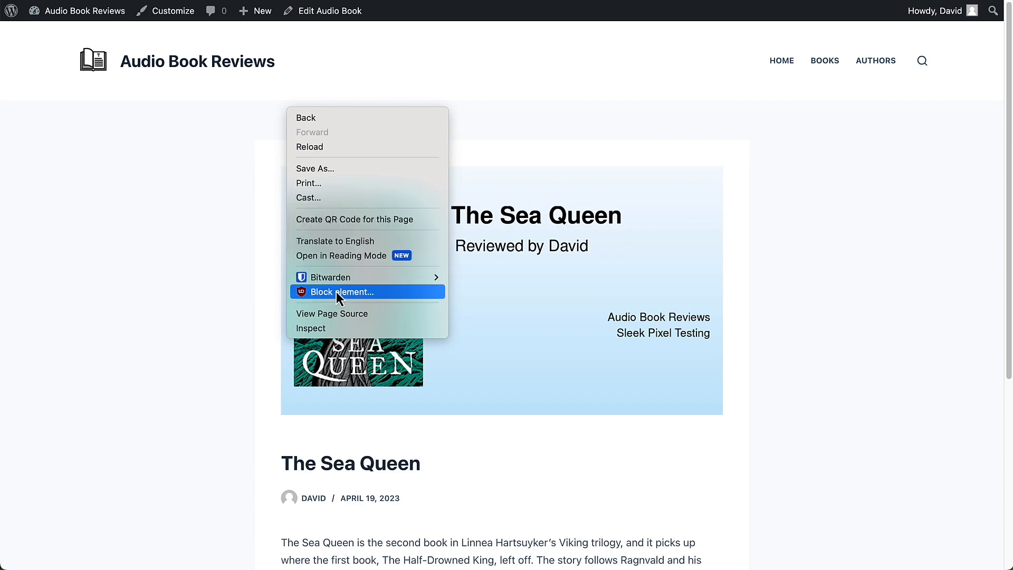
left_click(337, 315)
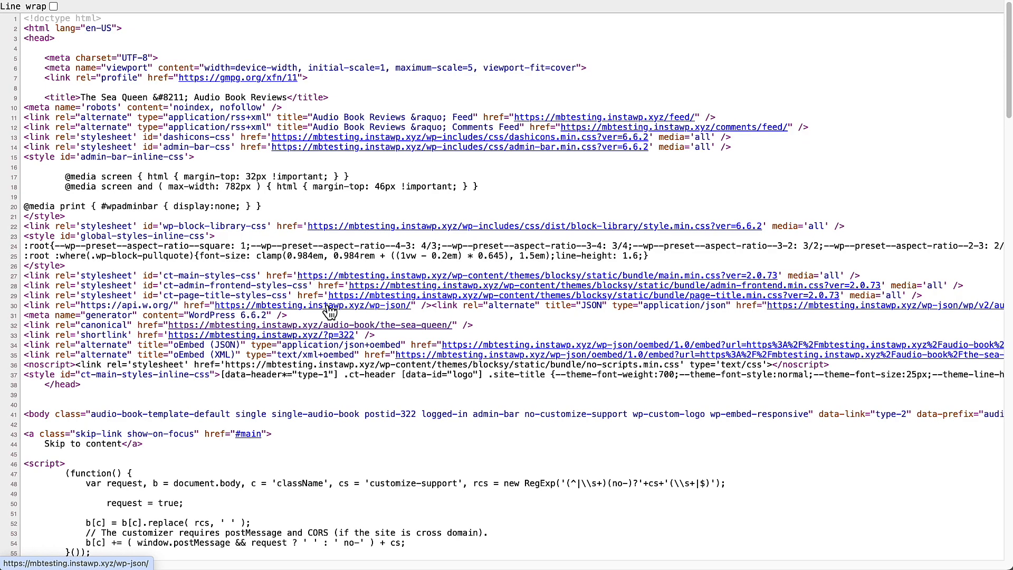
key("ctrl+f")
type("og")
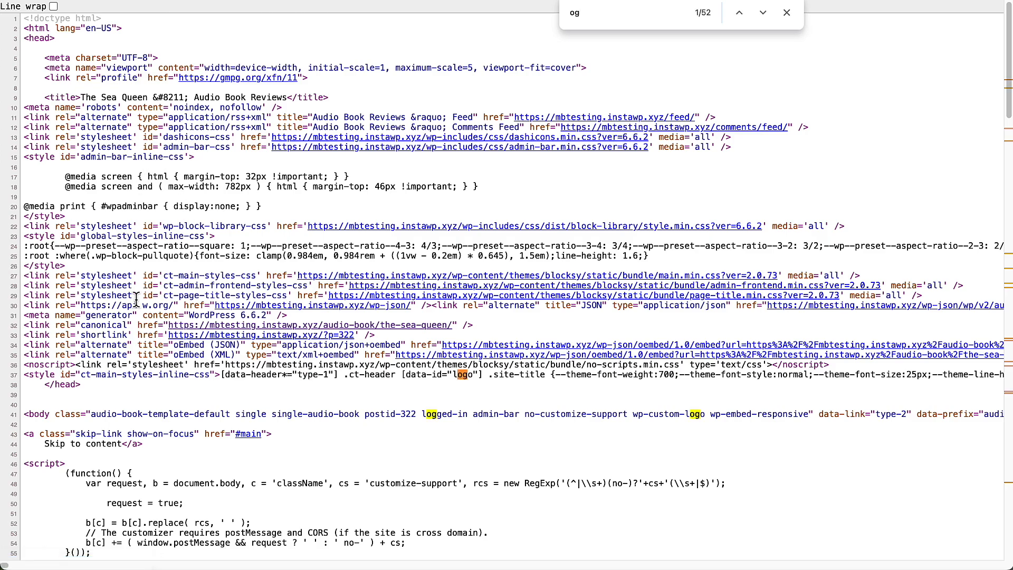
scroll(113, 403, "down", 2)
scroll(115, 407, "down", 10)
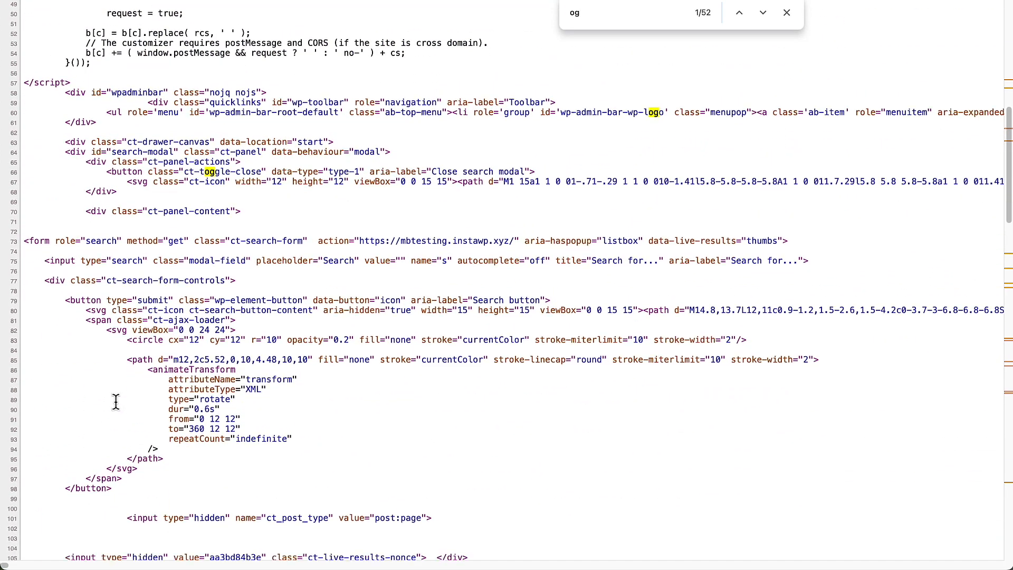
scroll(118, 404, "up", 11)
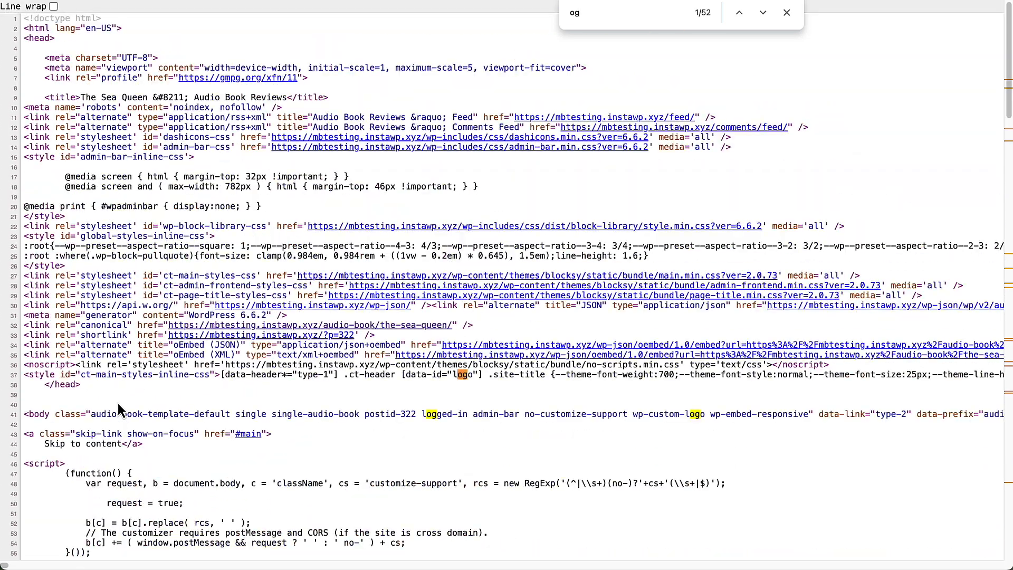
left_click(786, 13)
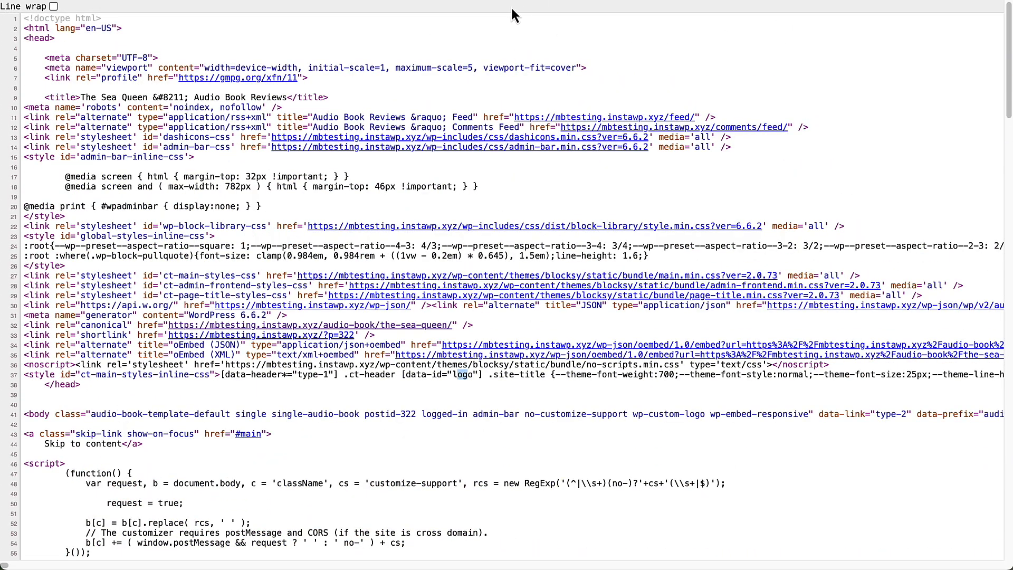
key("super+w")
Create a new SleekPixel image named "Facebook OG Image for Posts" from the WordPress dashboard
mouse_move(97, 20)
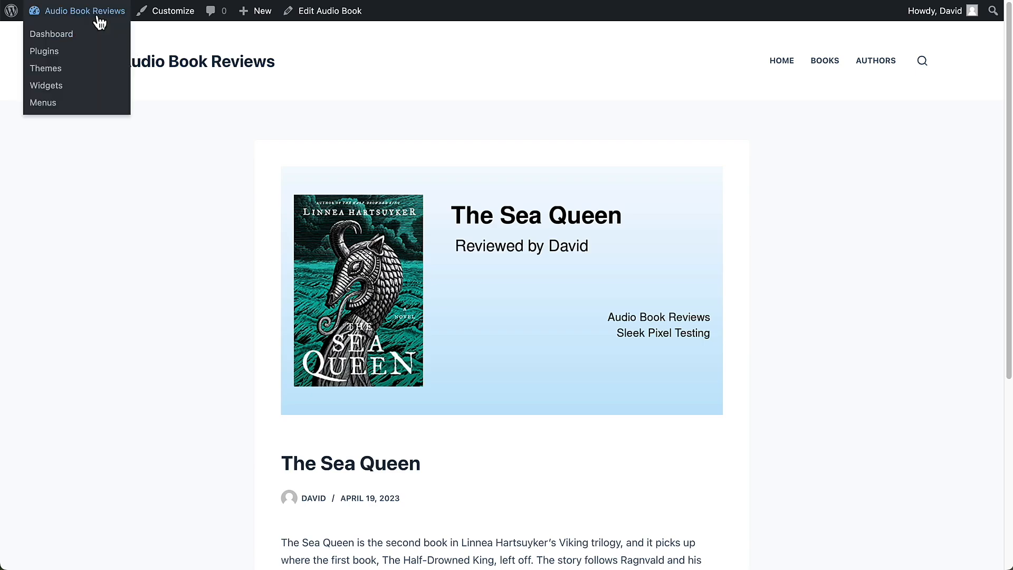
left_click(64, 39)
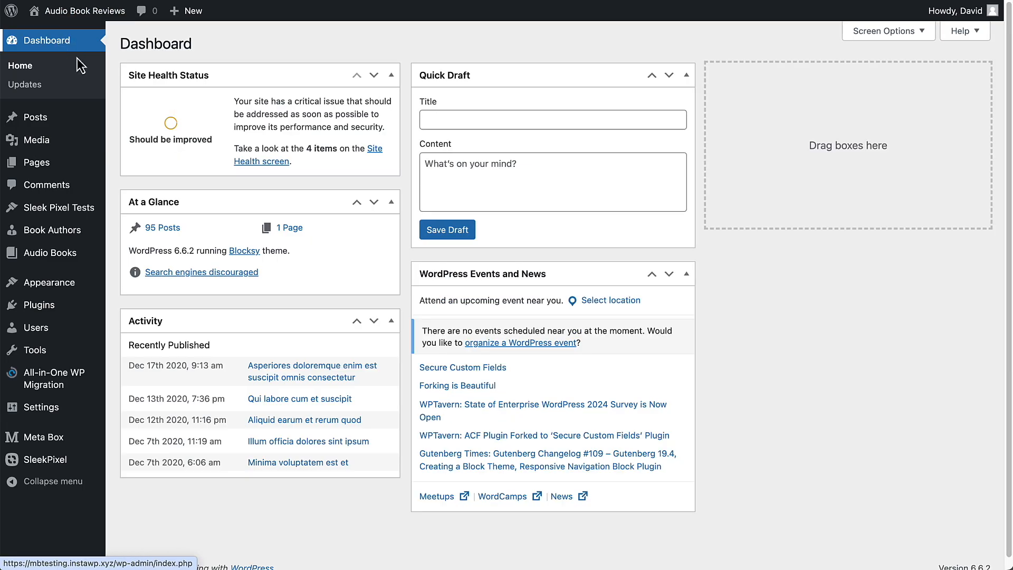
left_click(57, 460)
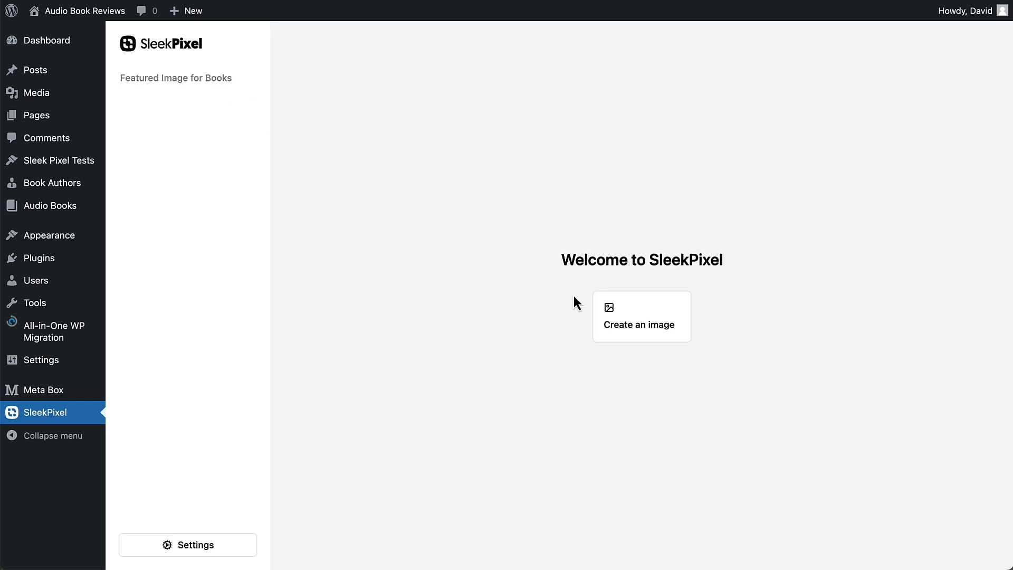
left_click(620, 327)
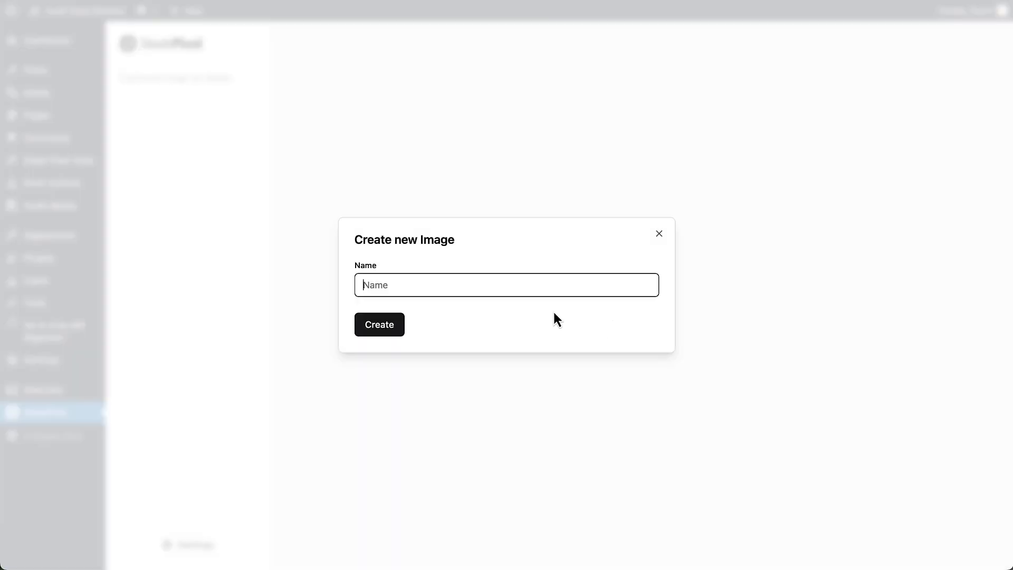
type("Facebook OG Image P")
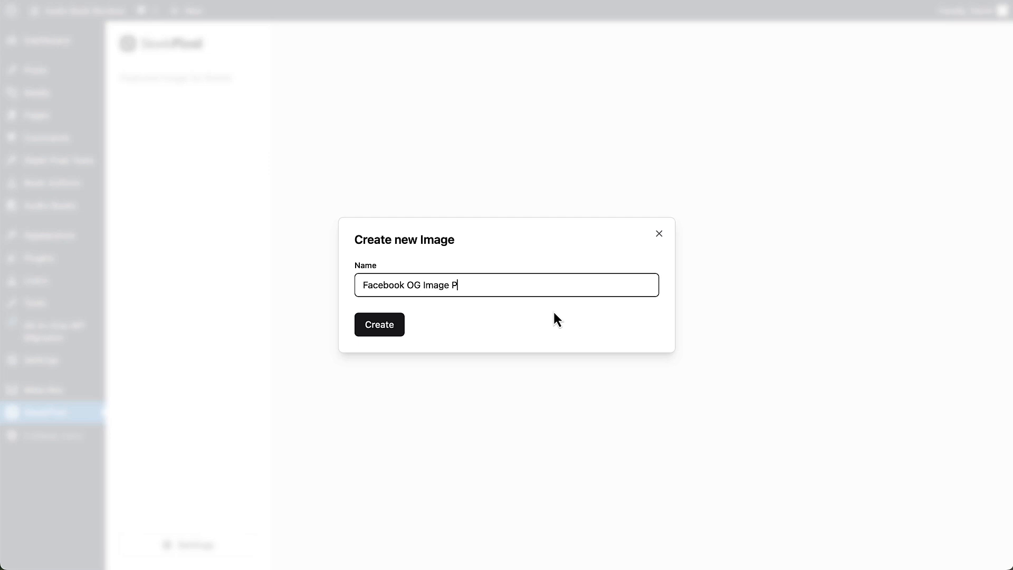
key("BackSpace")
type("for Posts")
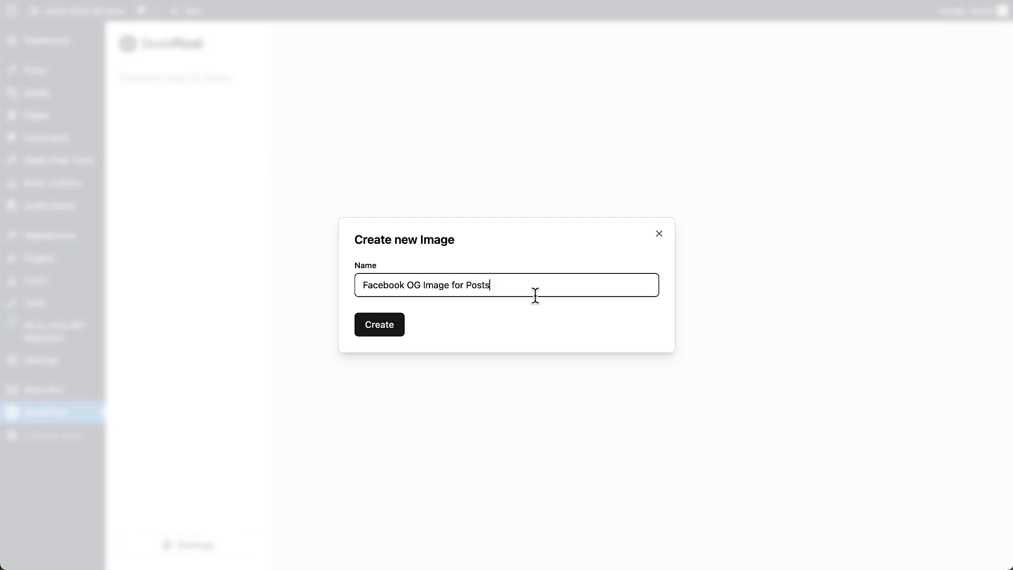
left_click(379, 332)
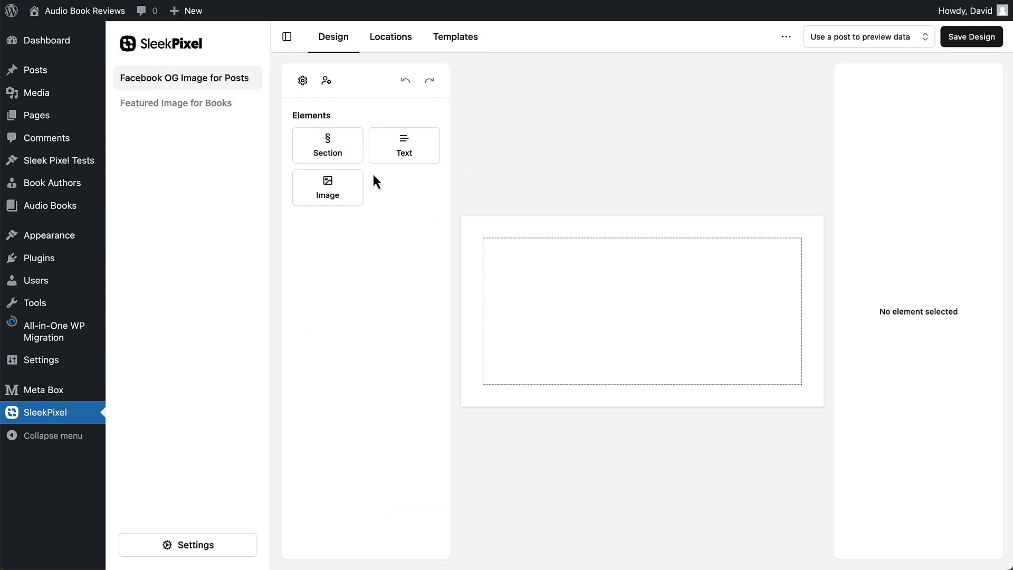
Add a section element and stretch it over the whole canvas, 1200 wide by 630 high
left_click(331, 153)
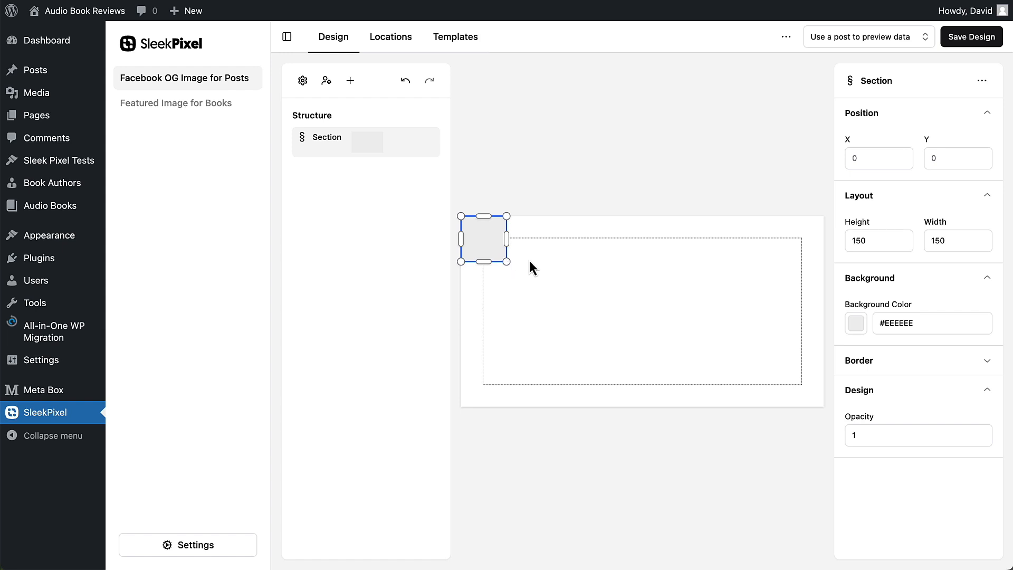
left_click_drag(506, 262, 822, 409)
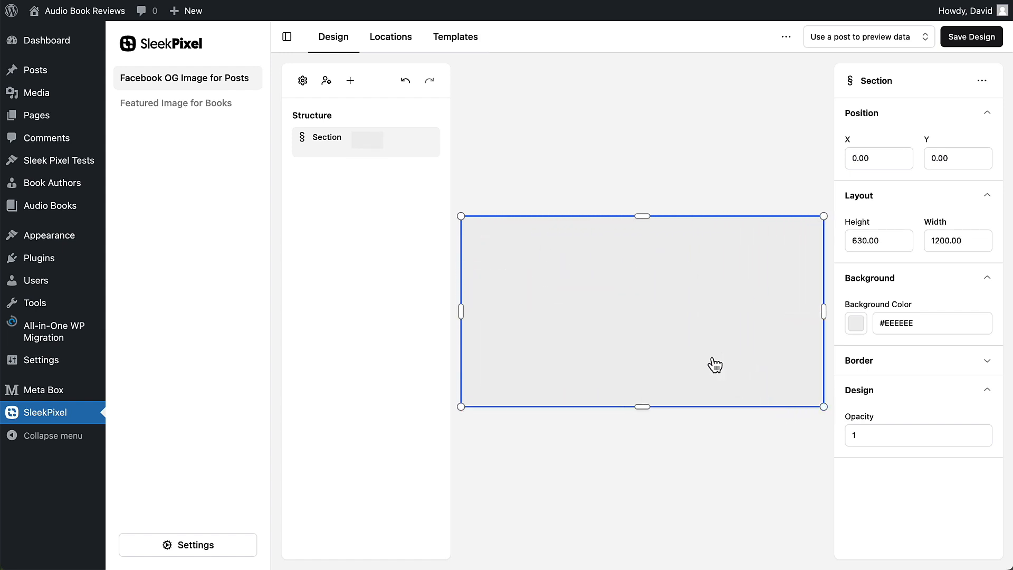
left_click(304, 82)
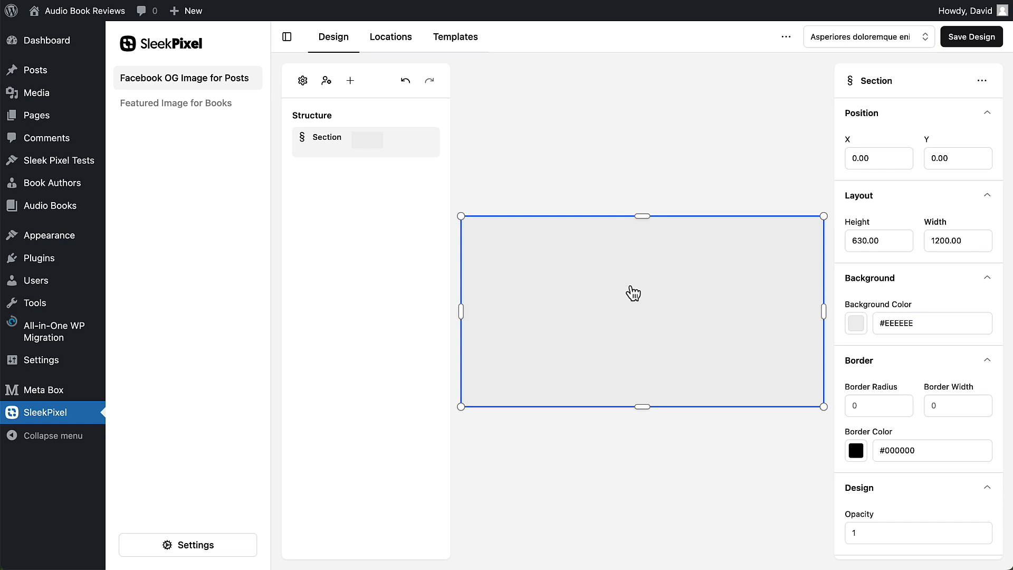
Add an image element about 777 wide by 385 high, centered horizontally in the upper part of the canvas at Y 72
left_click(351, 82)
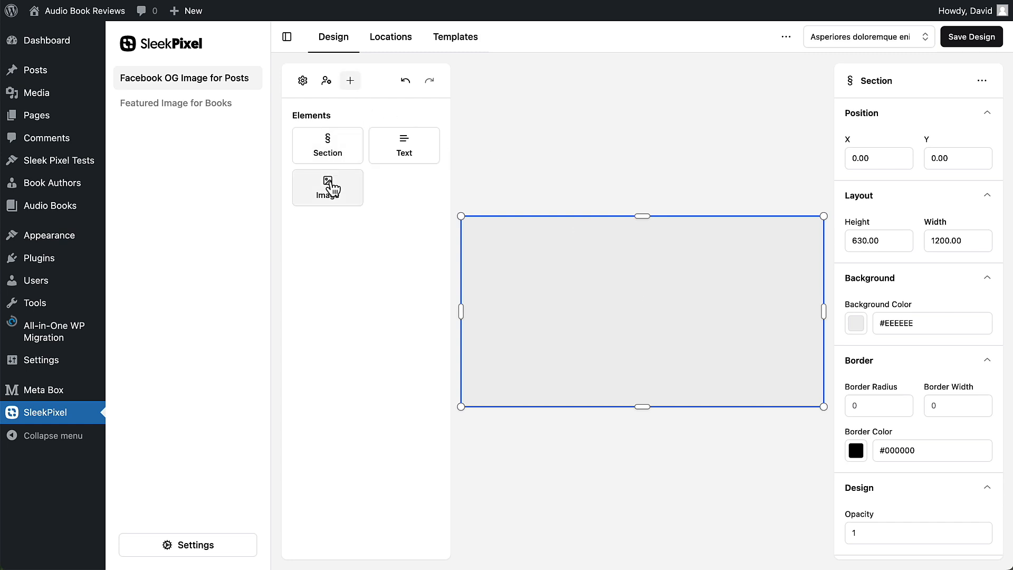
left_click(336, 190)
left_click_drag(494, 254, 728, 336)
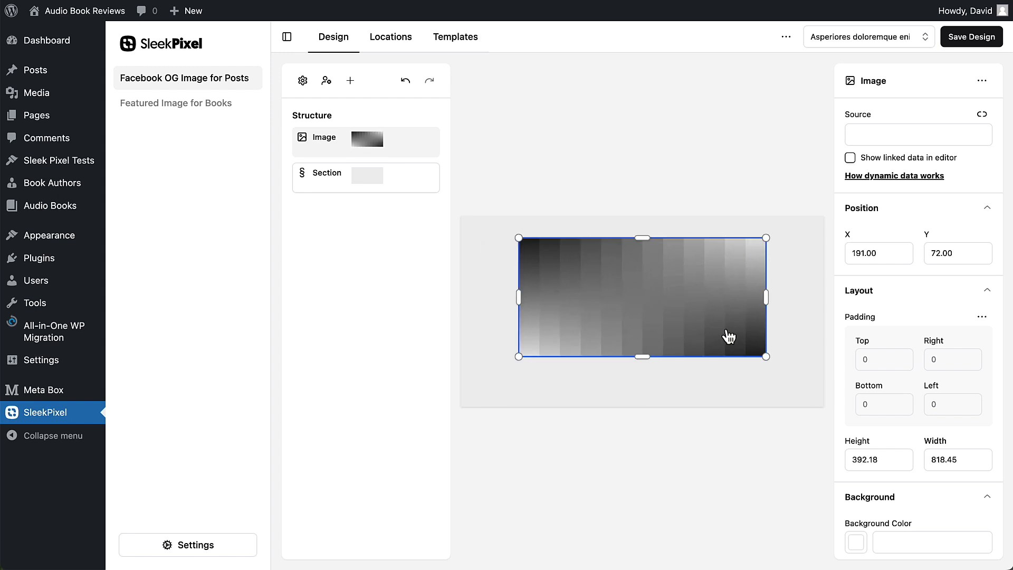
left_click_drag(642, 356, 642, 357)
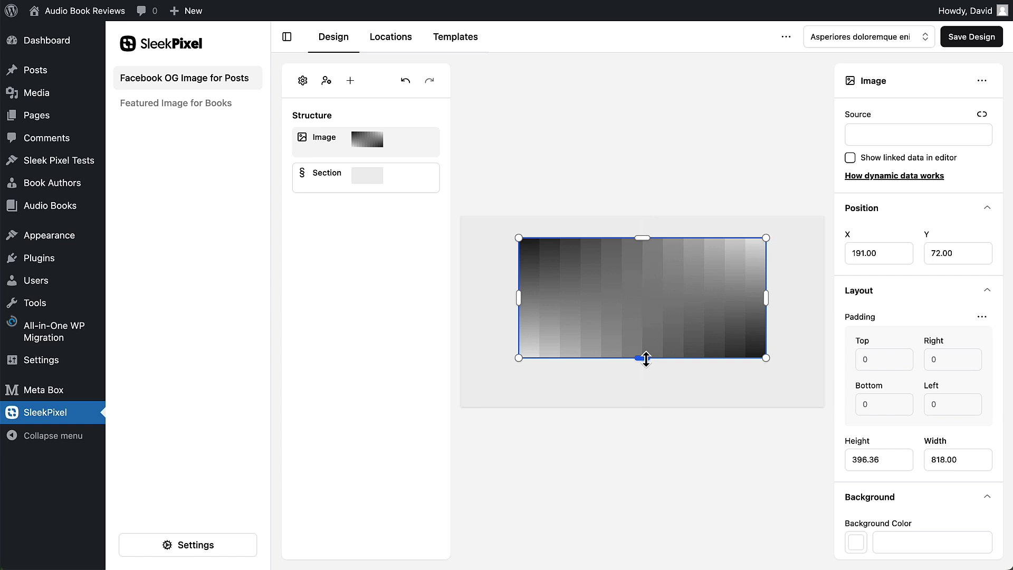
left_click_drag(518, 357, 529, 353)
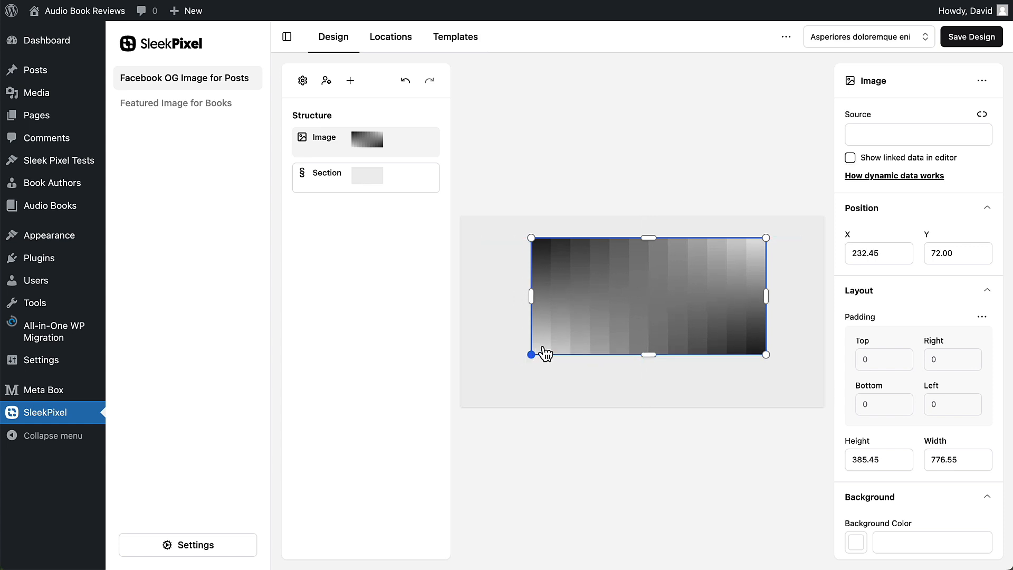
mouse_move(617, 323)
left_mouse_down()
mouse_move(633, 321)
mouse_move(613, 323)
mouse_move(624, 325)
left_mouse_up()
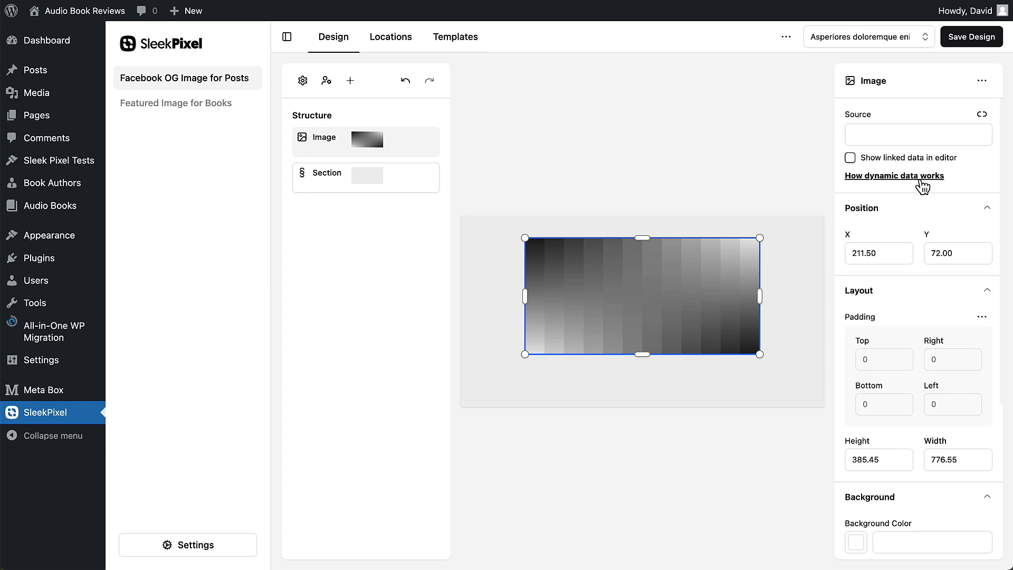
left_click(870, 38)
type("as")
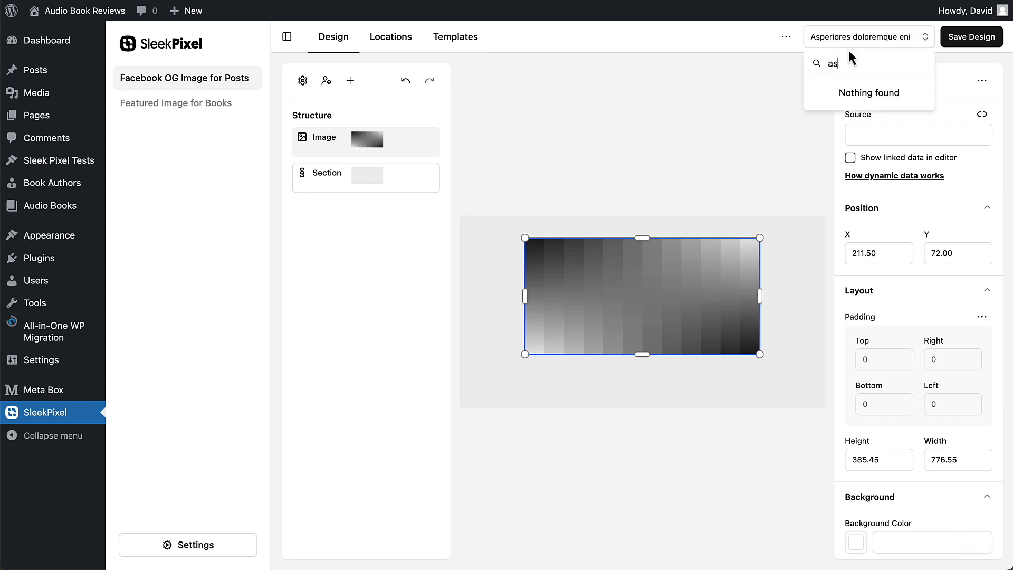
key("Escape")
Save the Facebook OG Image for Posts design
left_click(964, 38)
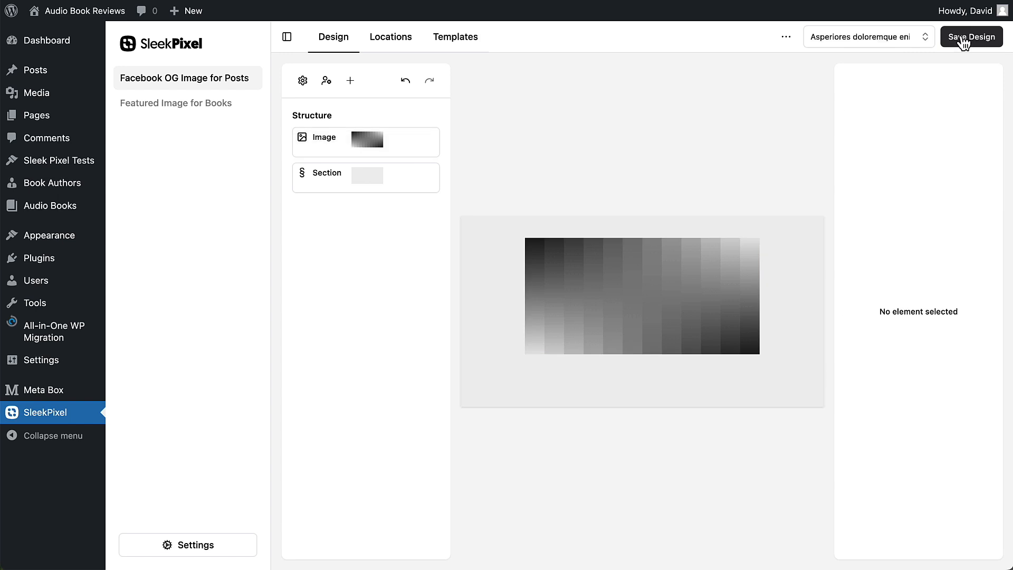
Link the image element's source to the post's Featured Image with linked data shown in the editor, and extend its height to about 394
left_click(673, 288)
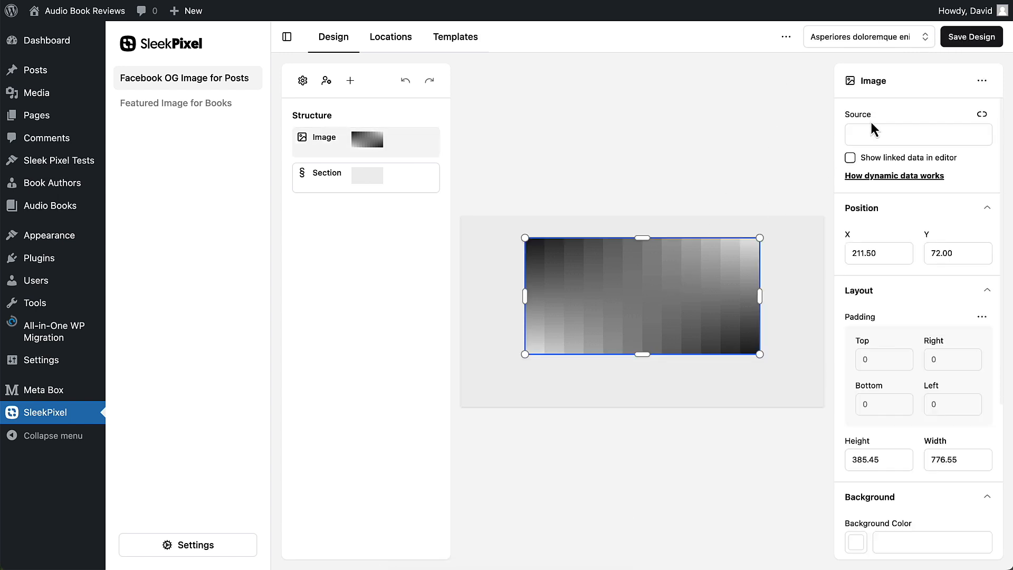
left_click(981, 114)
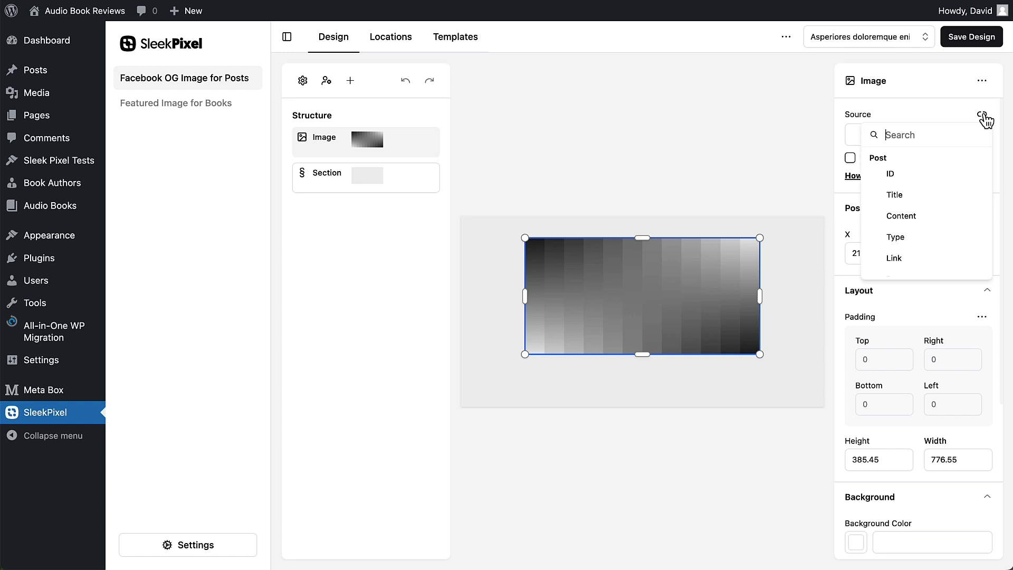
scroll(923, 197, "down", 2)
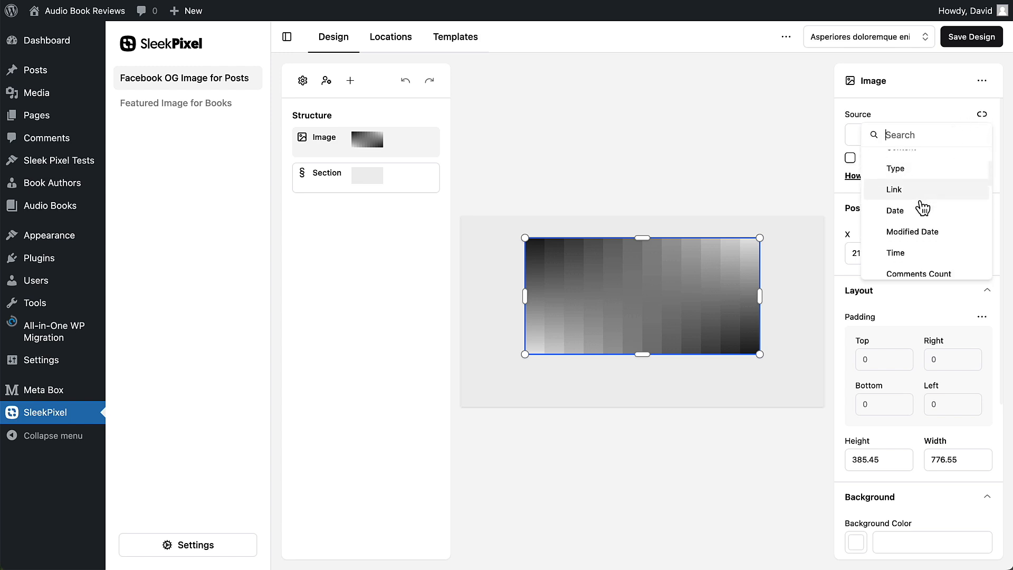
scroll(922, 208, "down", 3)
left_click(913, 215)
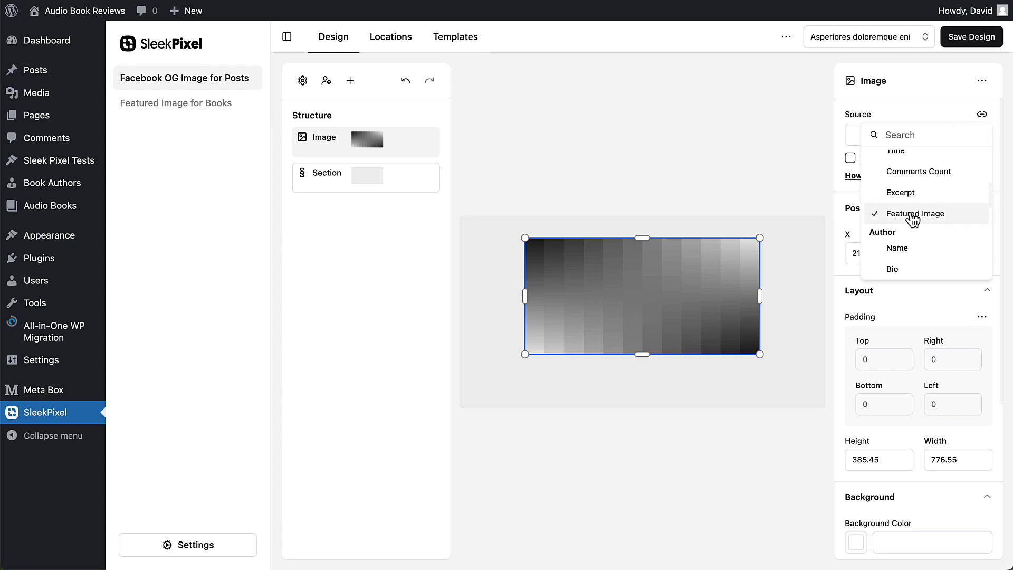
left_click(850, 158)
left_click(775, 160)
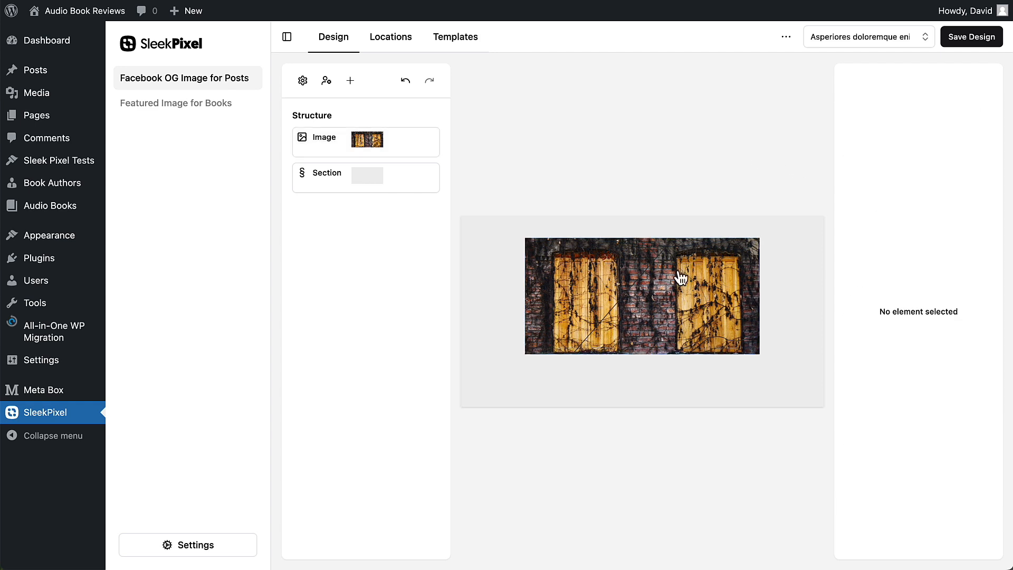
left_click(680, 278)
left_click_drag(642, 354, 643, 356)
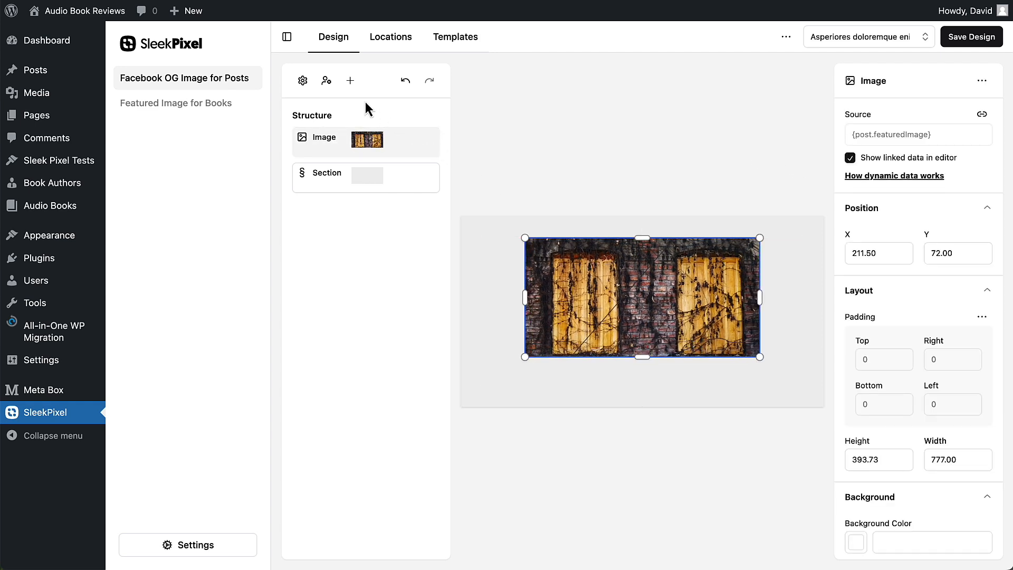
Add a text element centered below the image at X 83.5, Y 486, stretched to about 1033 wide
left_click(351, 83)
left_click(408, 151)
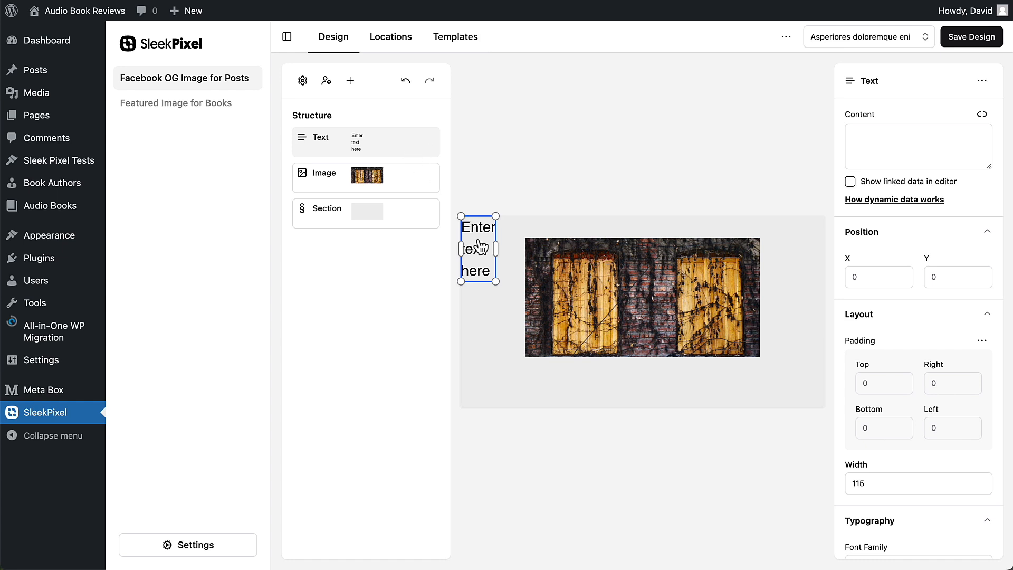
left_click_drag(480, 247, 706, 388)
left_click_drag(759, 390, 802, 387)
left_click_drag(600, 381, 581, 382)
left_click_drag(507, 374, 484, 374)
left_click_drag(782, 380, 798, 376)
Center-align the text element and set its font size to 30
scroll(872, 388, "down", 1)
scroll(872, 388, "down", 5)
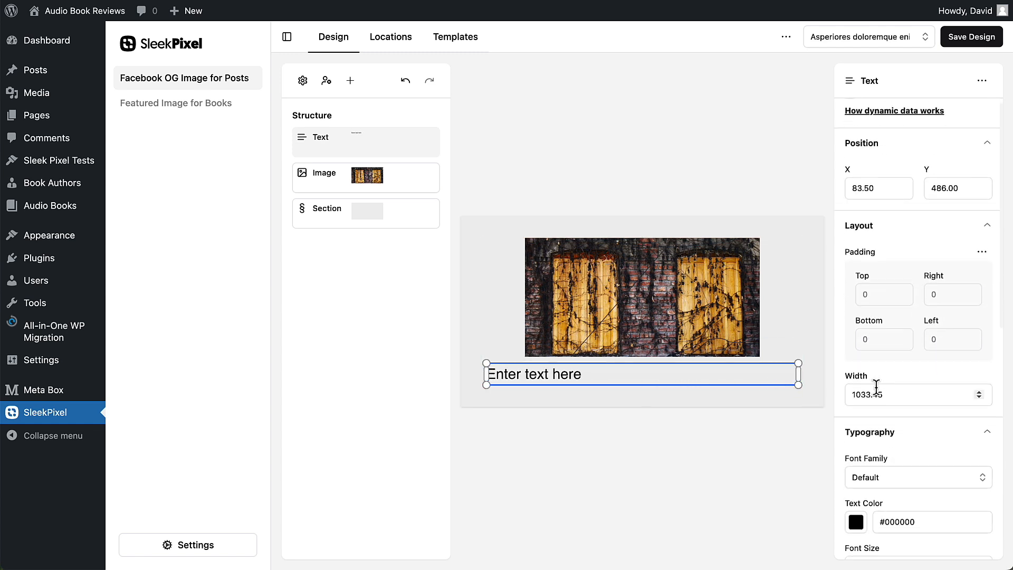
scroll(887, 390, "down", 2)
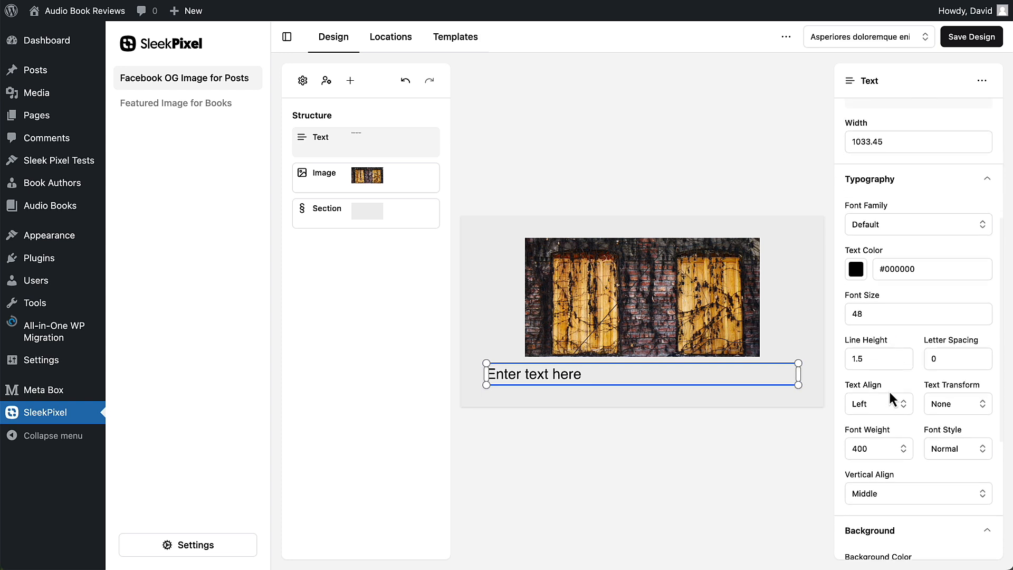
left_click(880, 406)
left_click(885, 453)
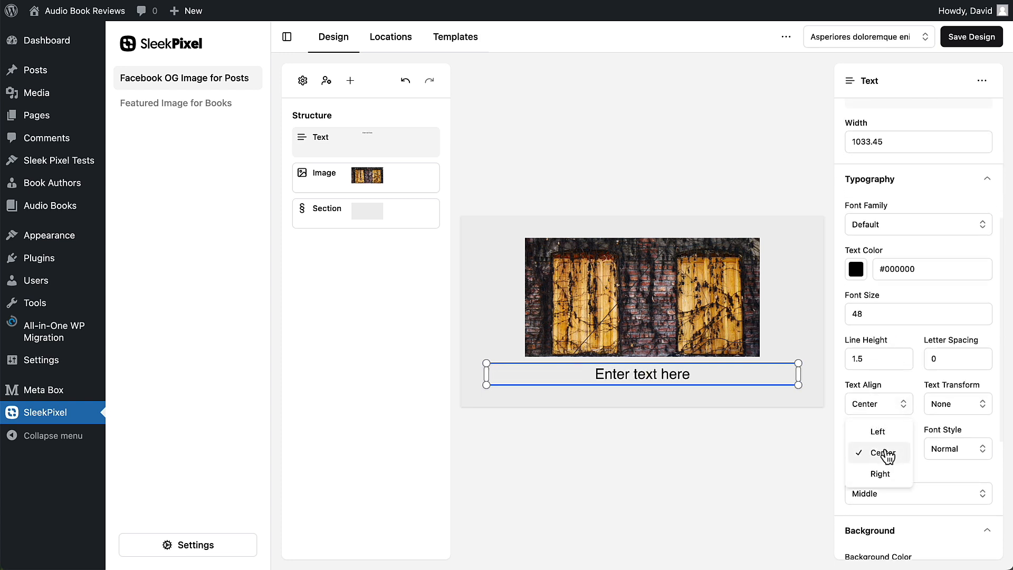
left_click(916, 299)
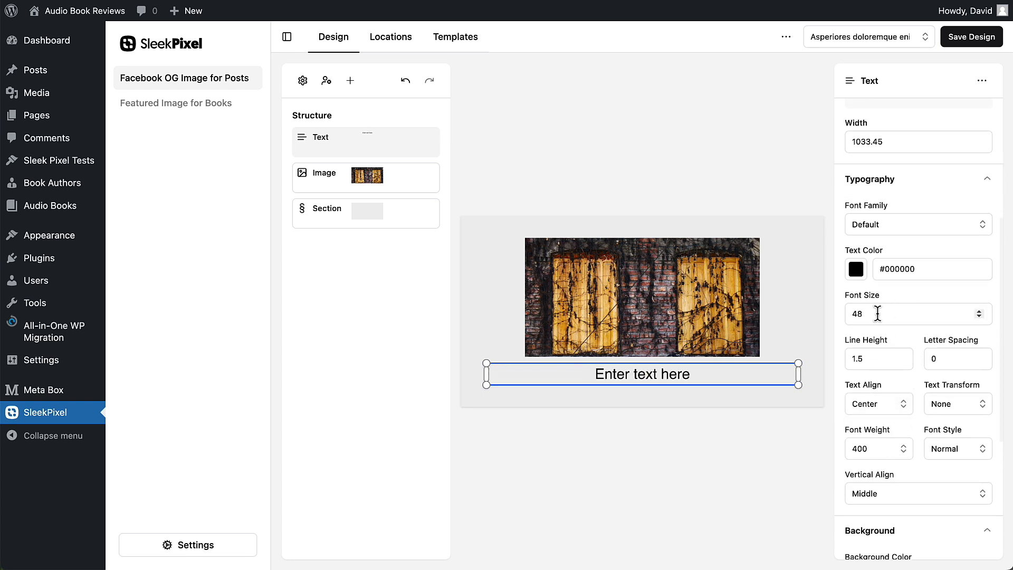
double_click(882, 315)
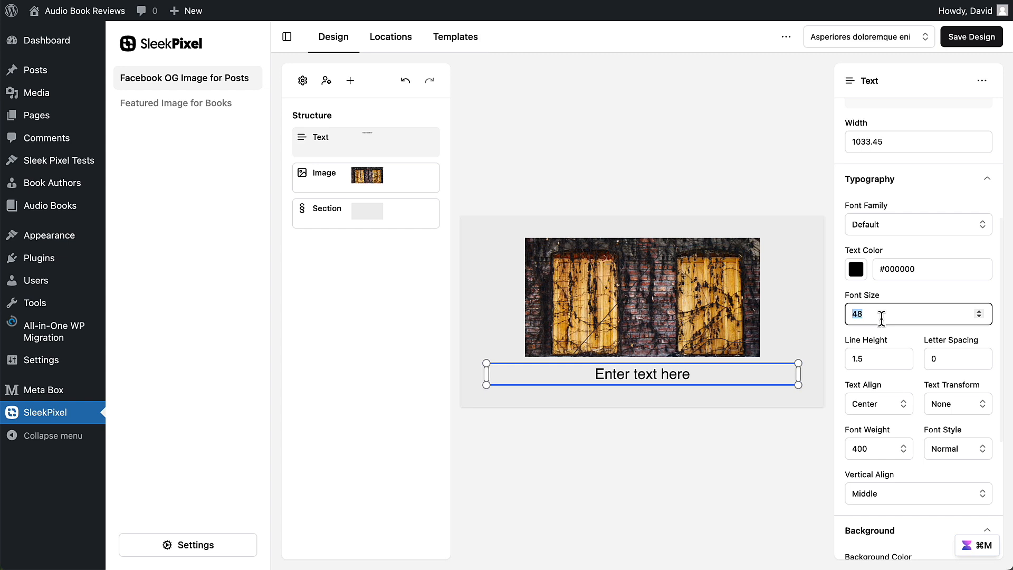
type("30")
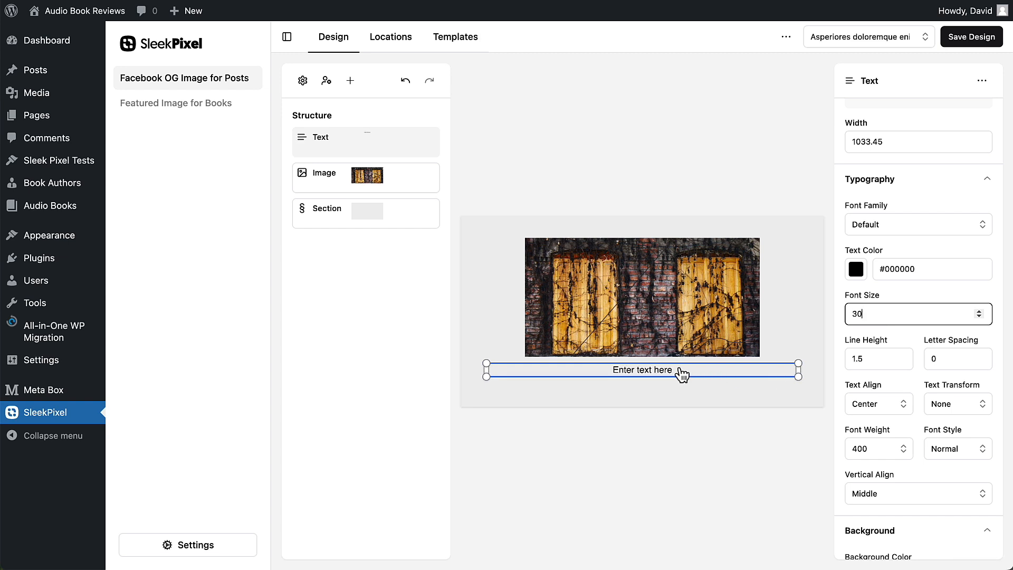
Set the text content to "Another great article on {site.title}" and show the linked data in the editor
scroll(909, 151, "up", 5)
left_click(903, 141)
type("A")
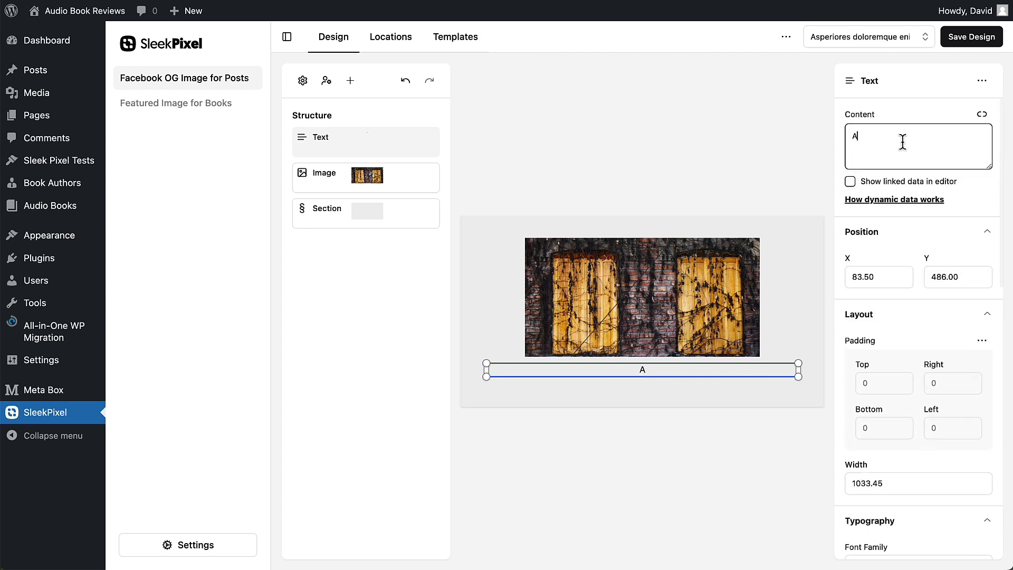
type("nother great article on")
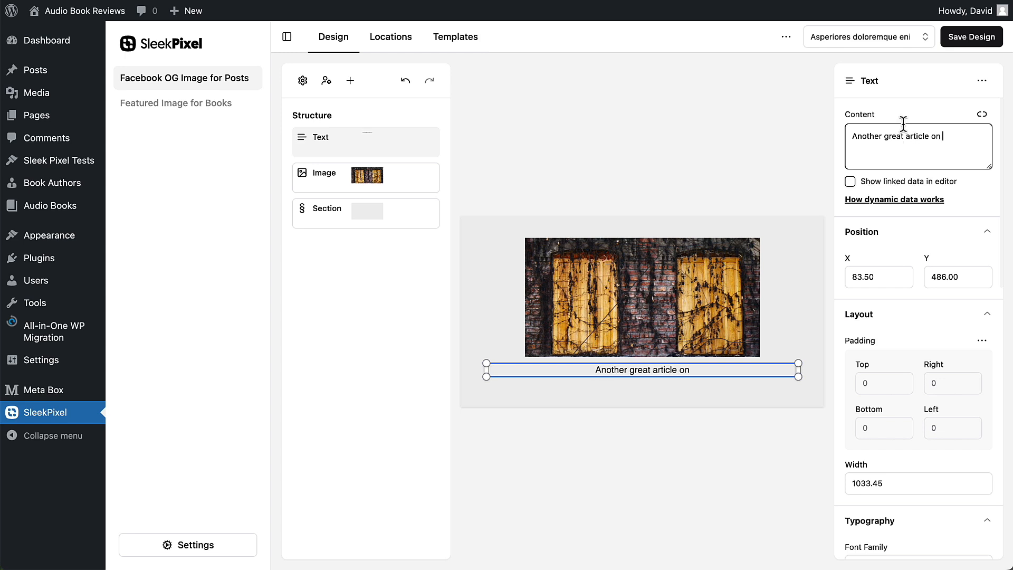
type(" {sit")
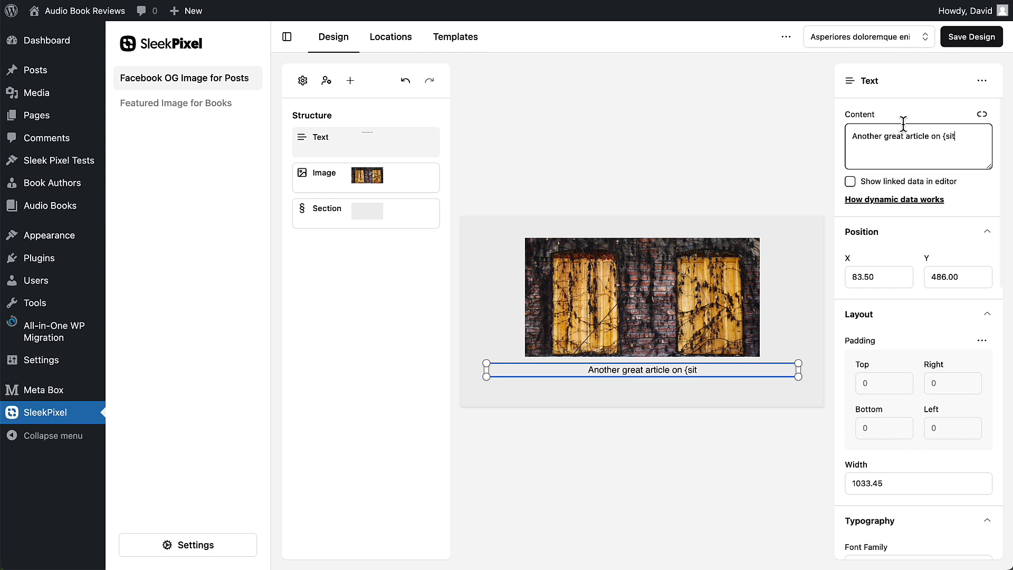
type("e.title}")
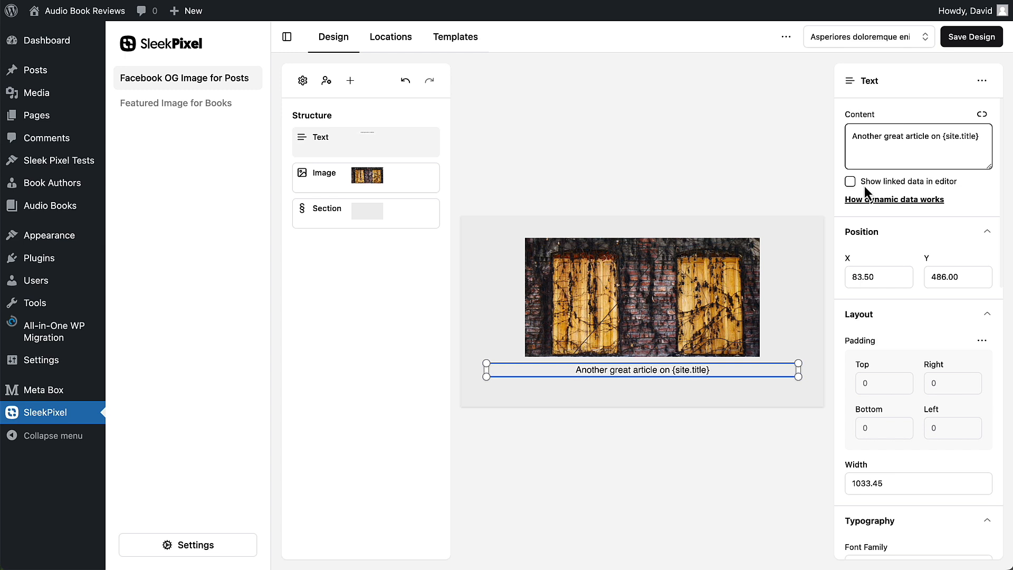
left_click(850, 182)
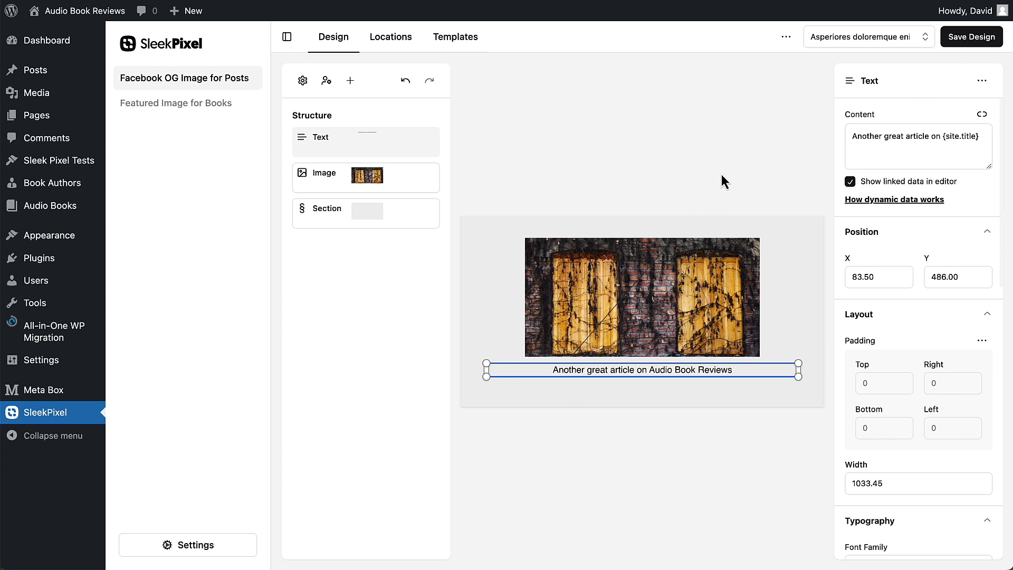
Save the design changes and add an Open Graph location condition with a post type rule
left_click(971, 38)
left_click(390, 38)
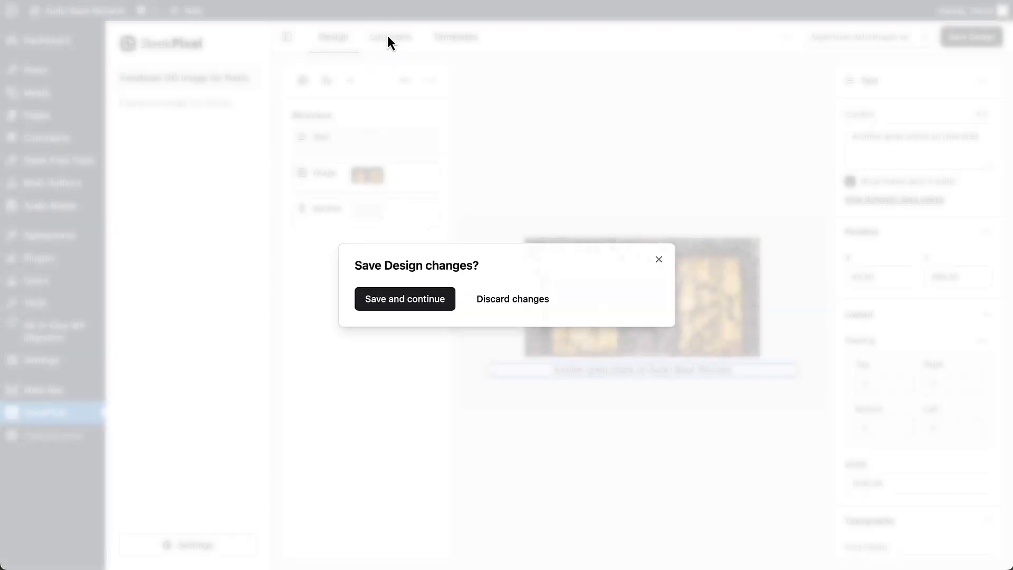
left_click(418, 300)
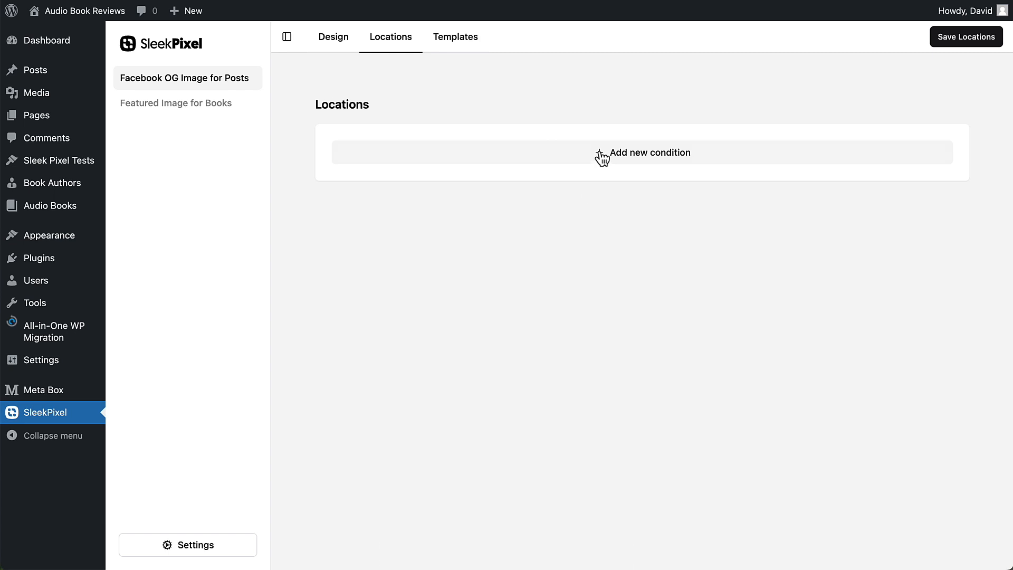
left_click(602, 153)
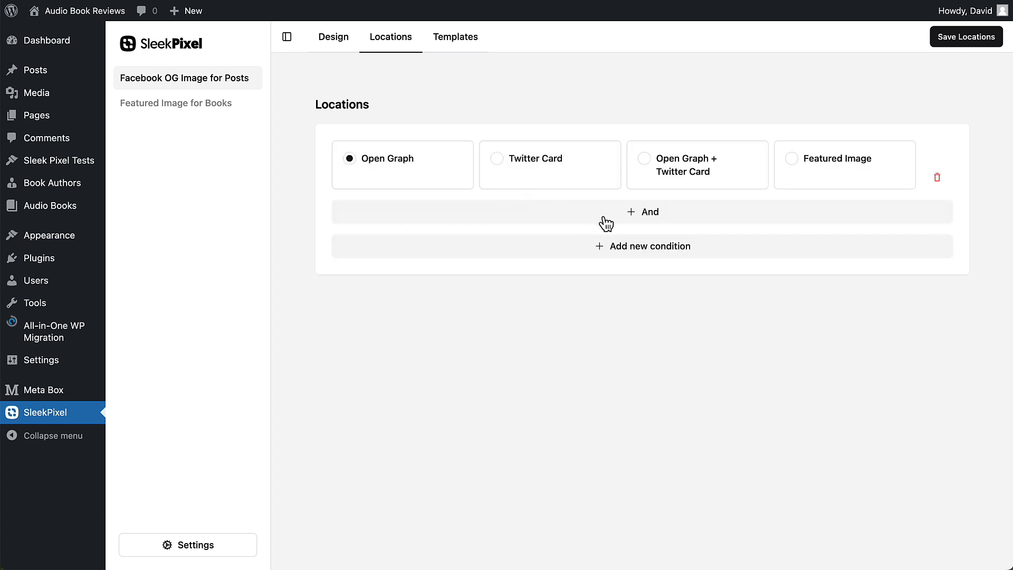
left_click(636, 213)
Examine the values and page conditions available for the location rule
left_click(489, 212)
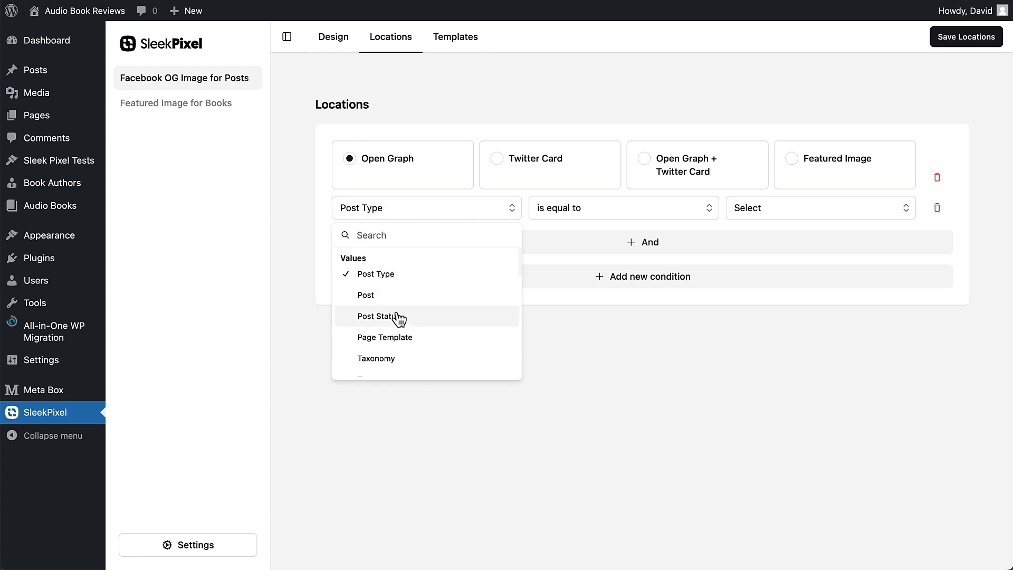
scroll(406, 337, "down", 2)
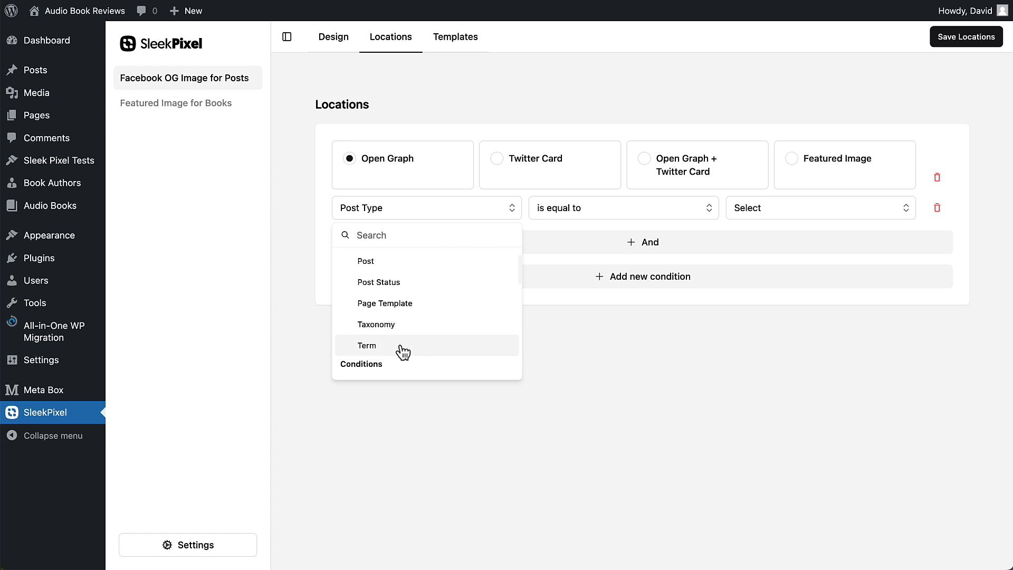
scroll(404, 353, "down", 3)
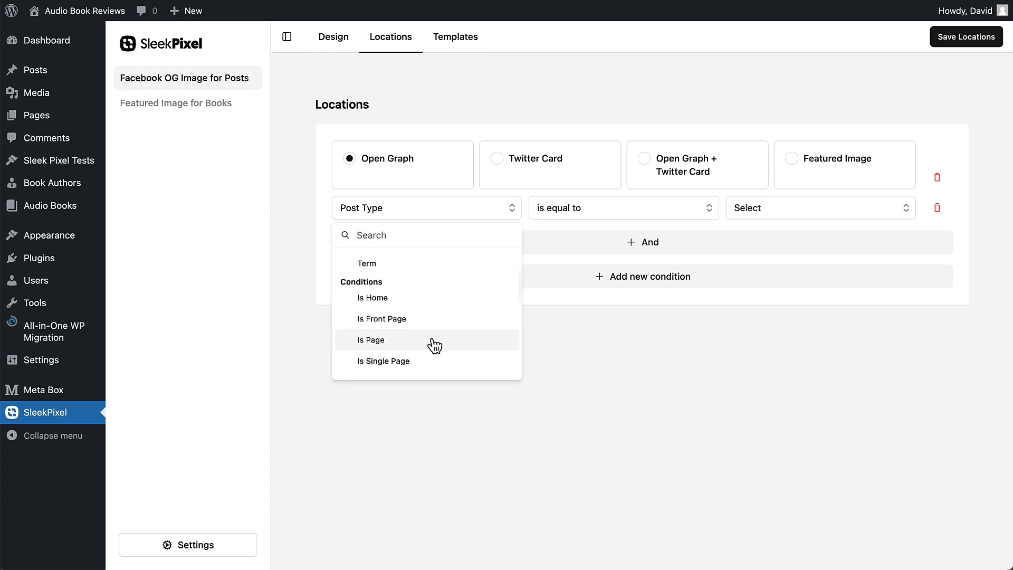
scroll(435, 346, "down", 3)
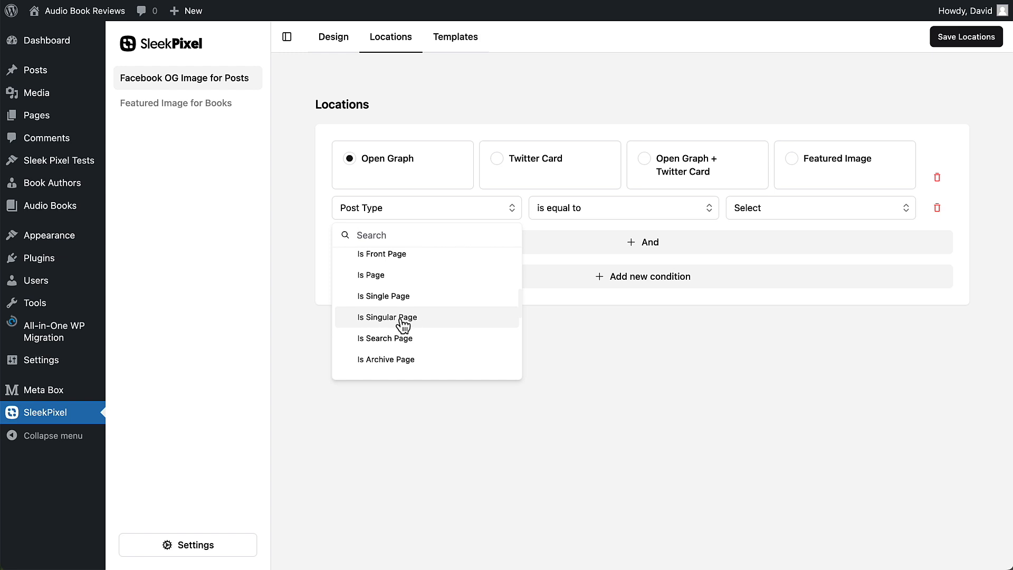
scroll(443, 325, "down", 3)
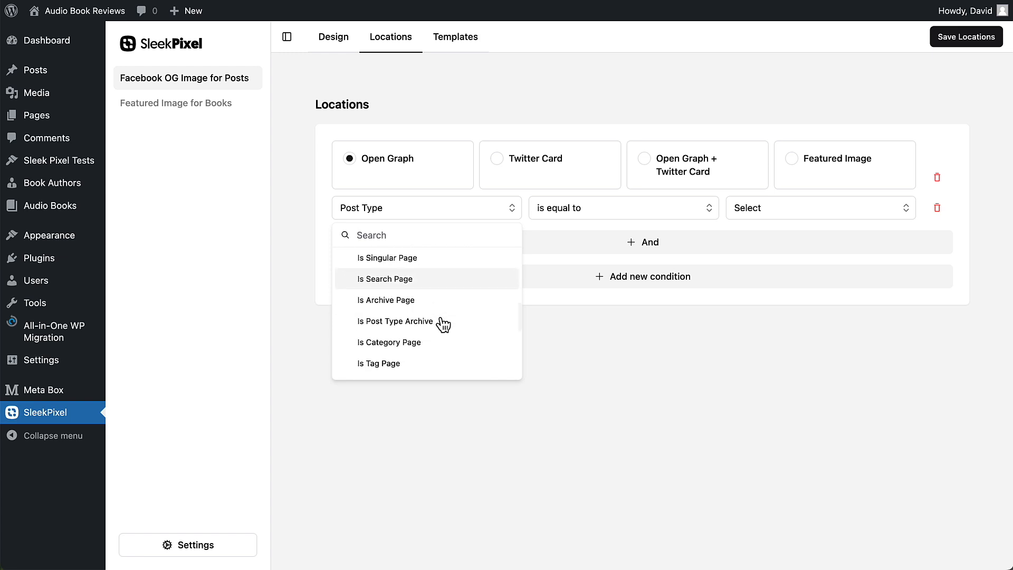
scroll(443, 325, "down", 1)
scroll(443, 325, "down", 8)
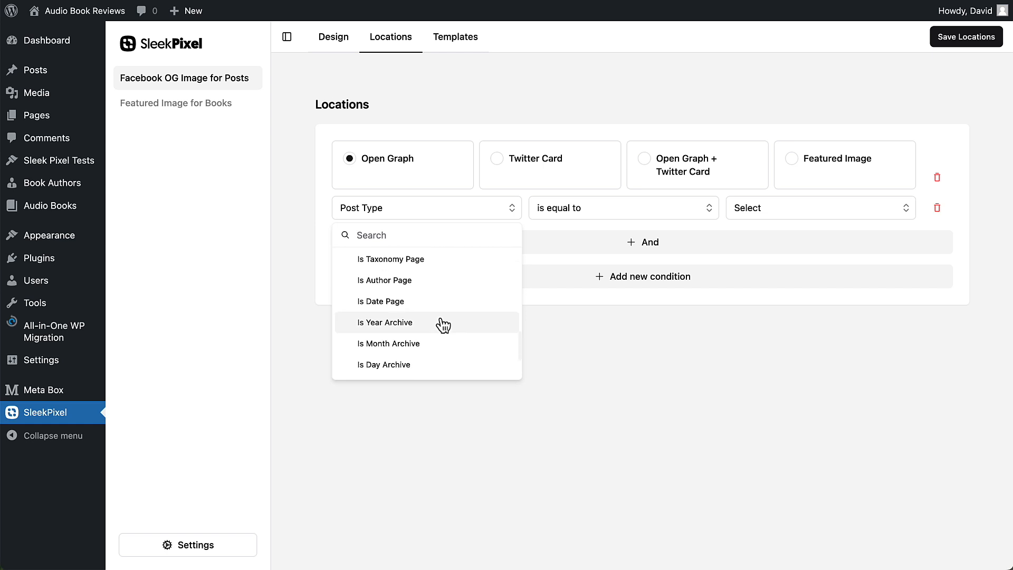
scroll(443, 326, "down", 1)
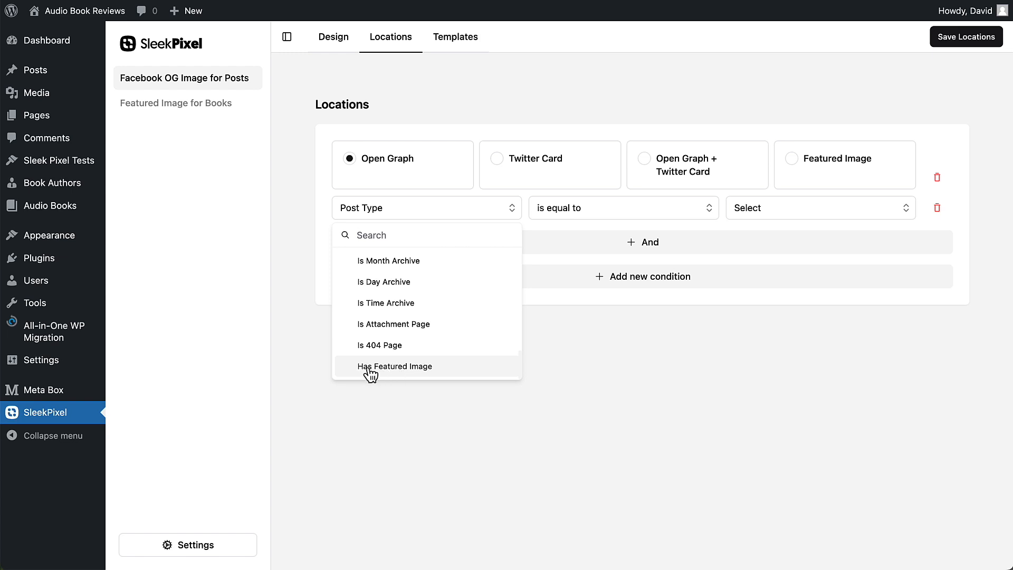
scroll(397, 369, "up", 10)
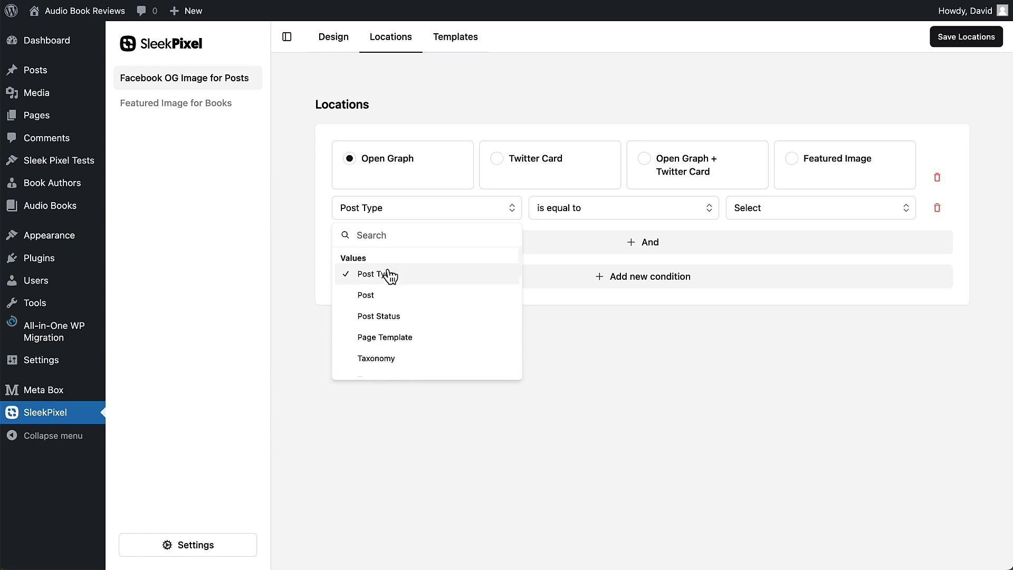
Set the post type rule to Posts, add an Is Singular Page equal to true rule, and save the locations
left_click(798, 209)
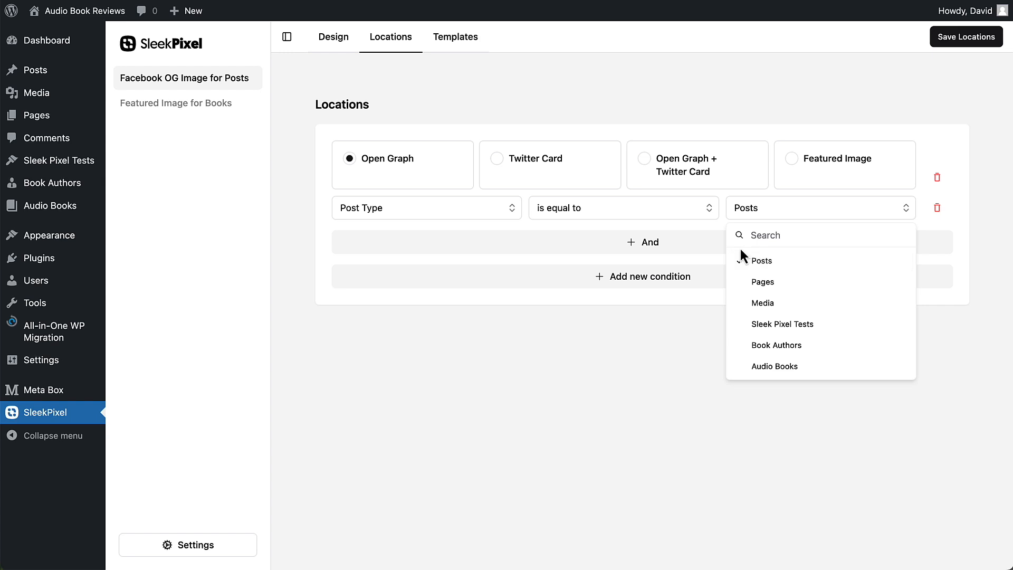
left_click(635, 247)
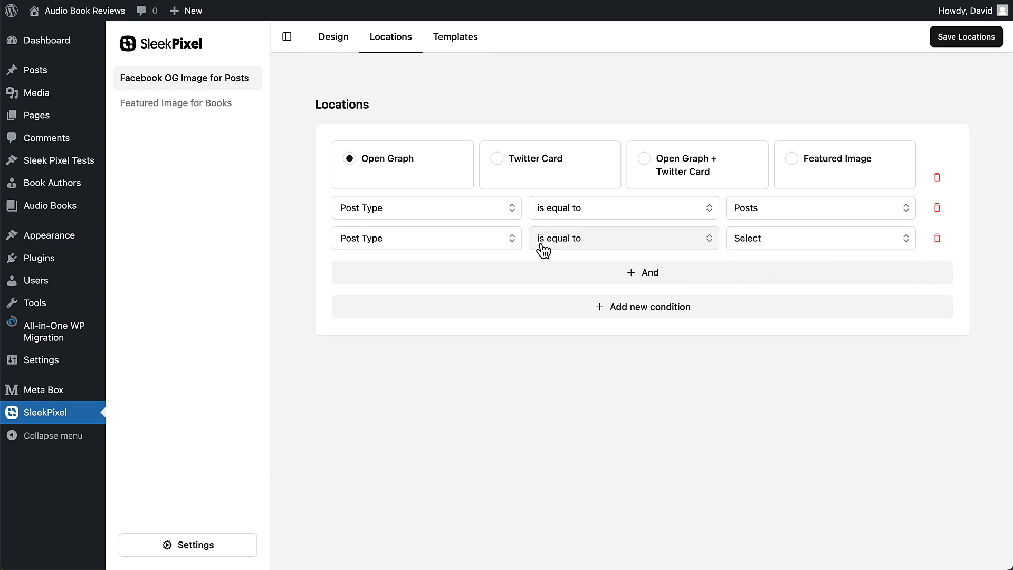
left_click(468, 243)
scroll(435, 320, "down", 5)
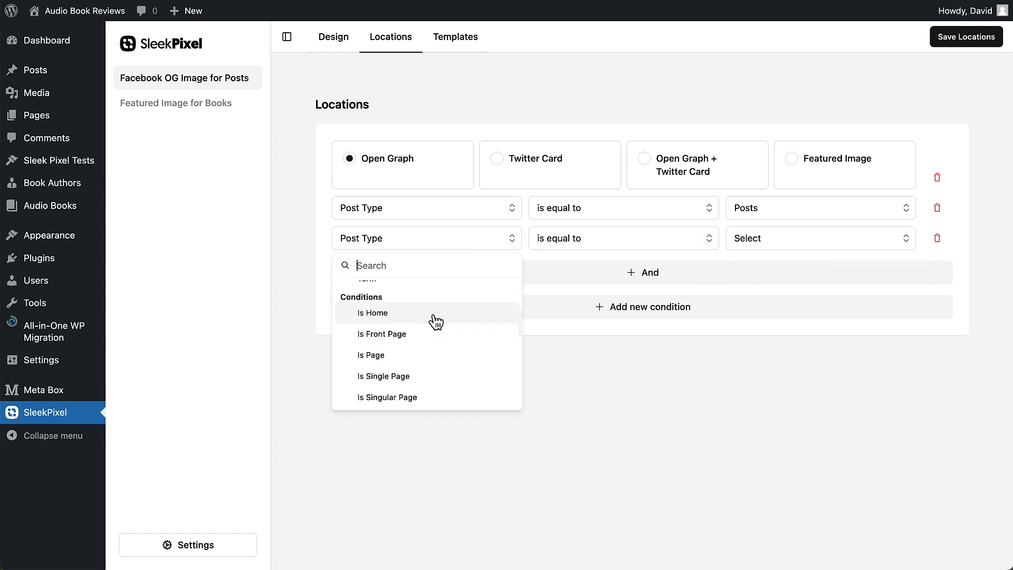
left_click(419, 375)
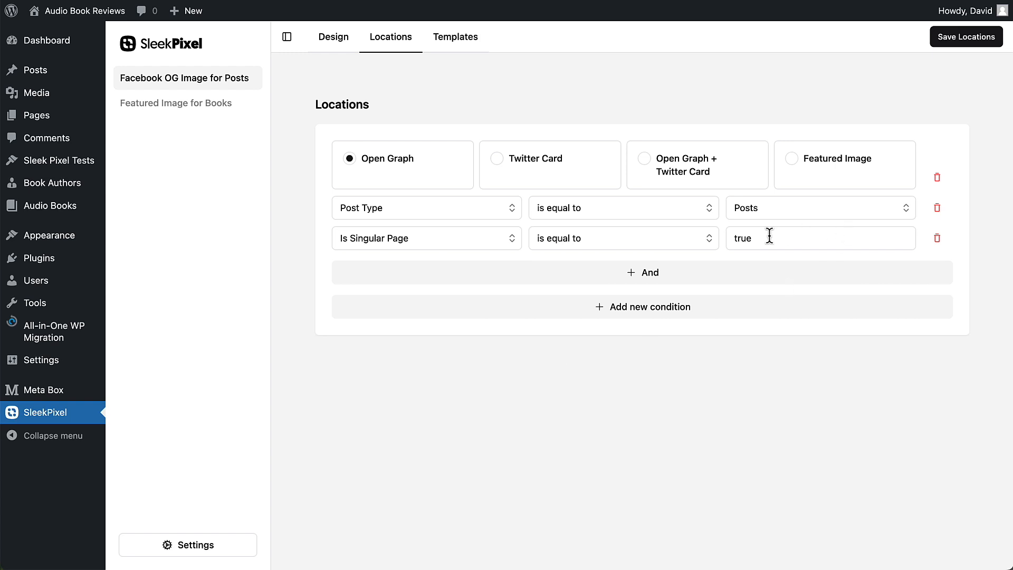
left_click(964, 46)
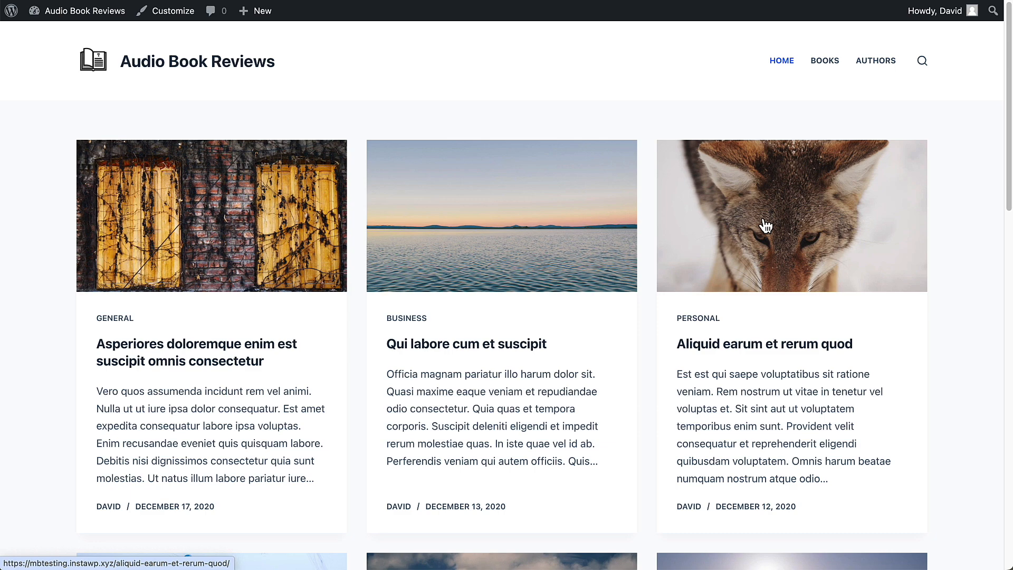
Open the post "Aliquid earum et rerum quod" on the site's front end and view its page source
left_click(766, 226)
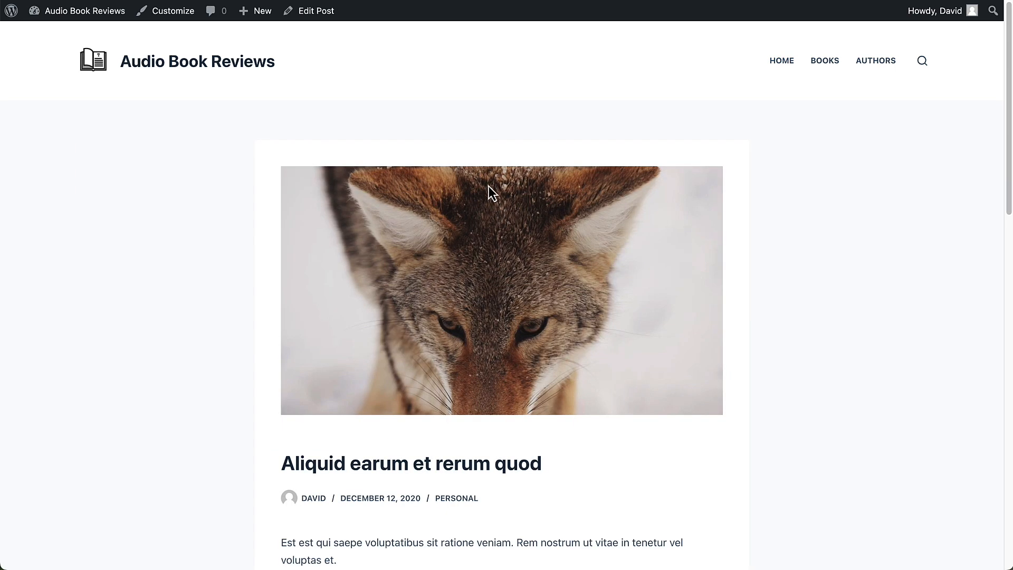
right_click(422, 108)
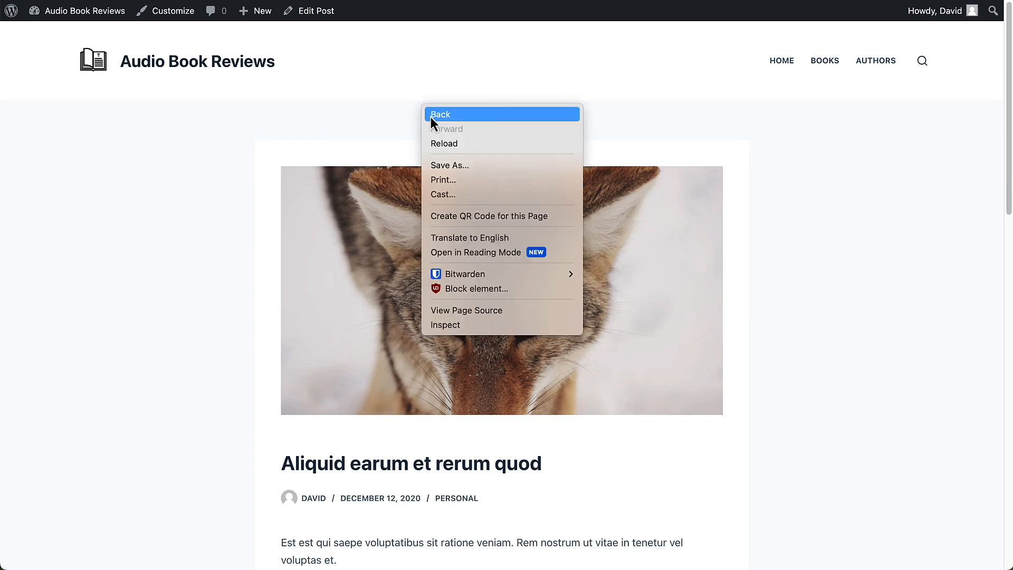
left_click(467, 311)
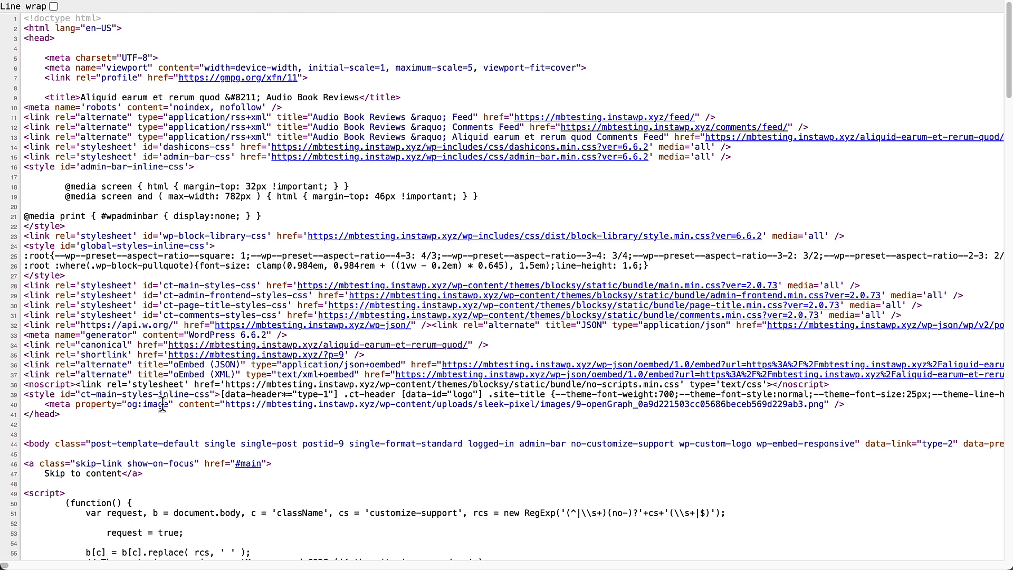
Open the image URL given in the source's og:image meta tag
left_click_drag(227, 404, 824, 404)
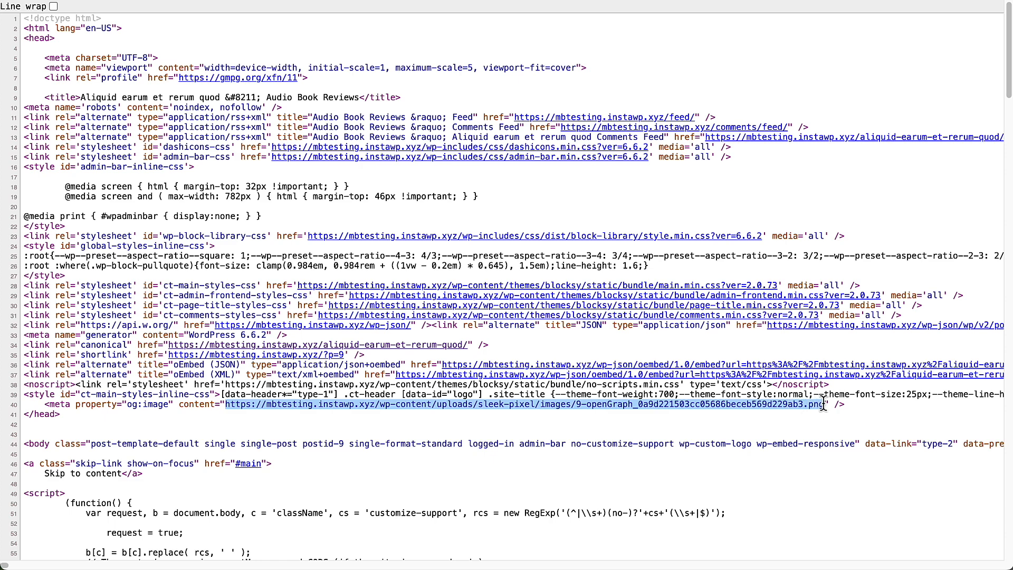
right_click(606, 406)
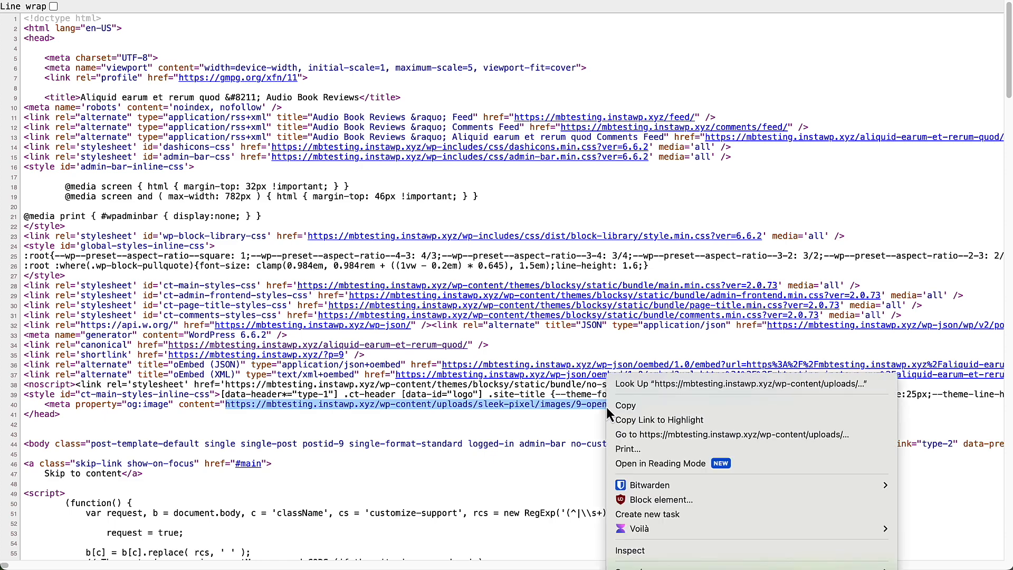
left_click(638, 437)
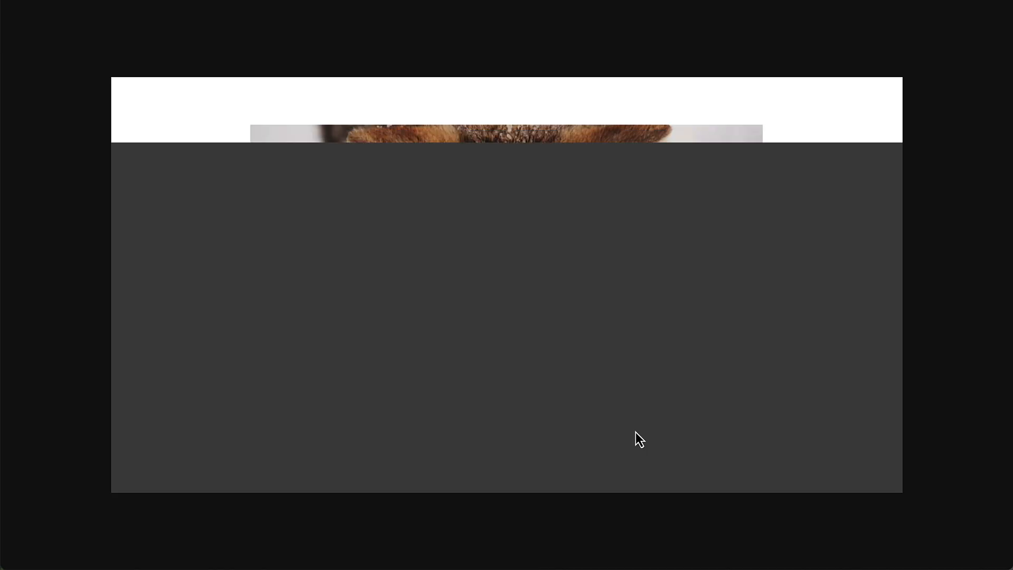